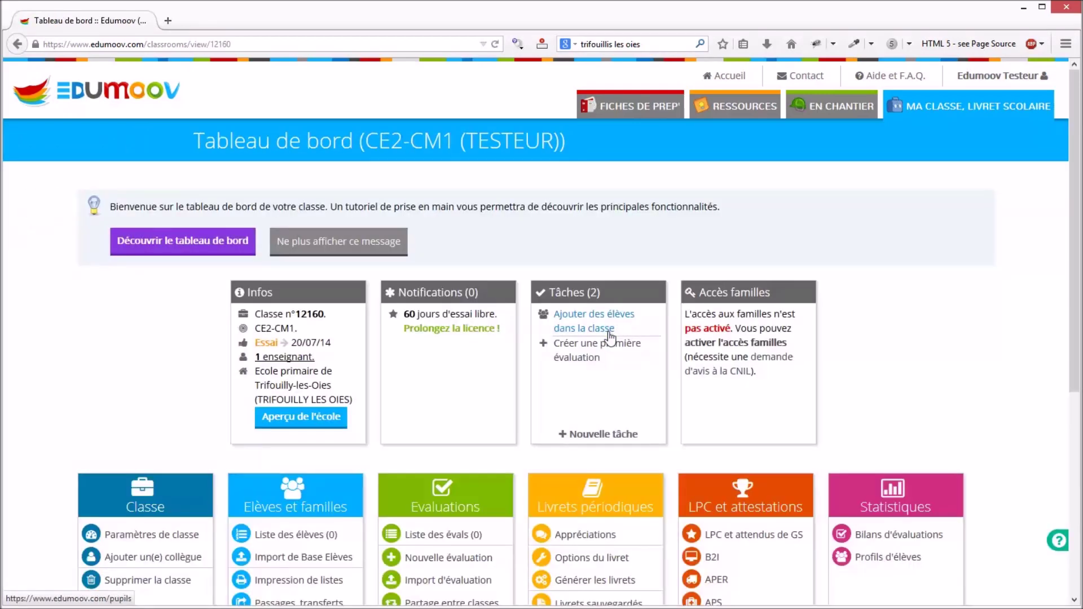
View the guided tour of the class dashboard up to the notifications block, and close it there.
{"action": "left_click", "coordinate": [217, 255]}
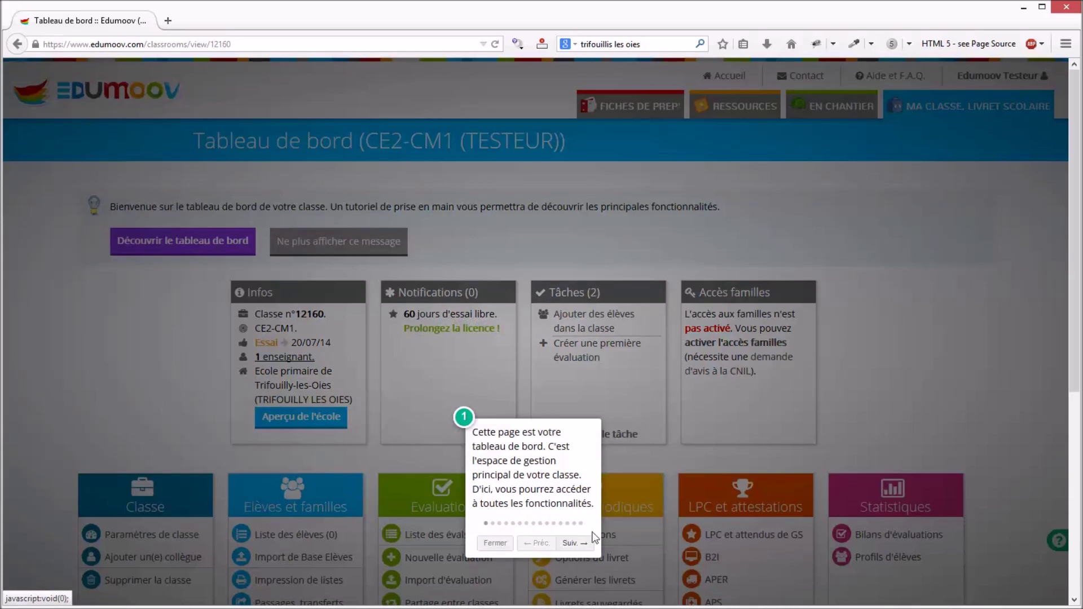
{"action": "left_click", "coordinate": [574, 543]}
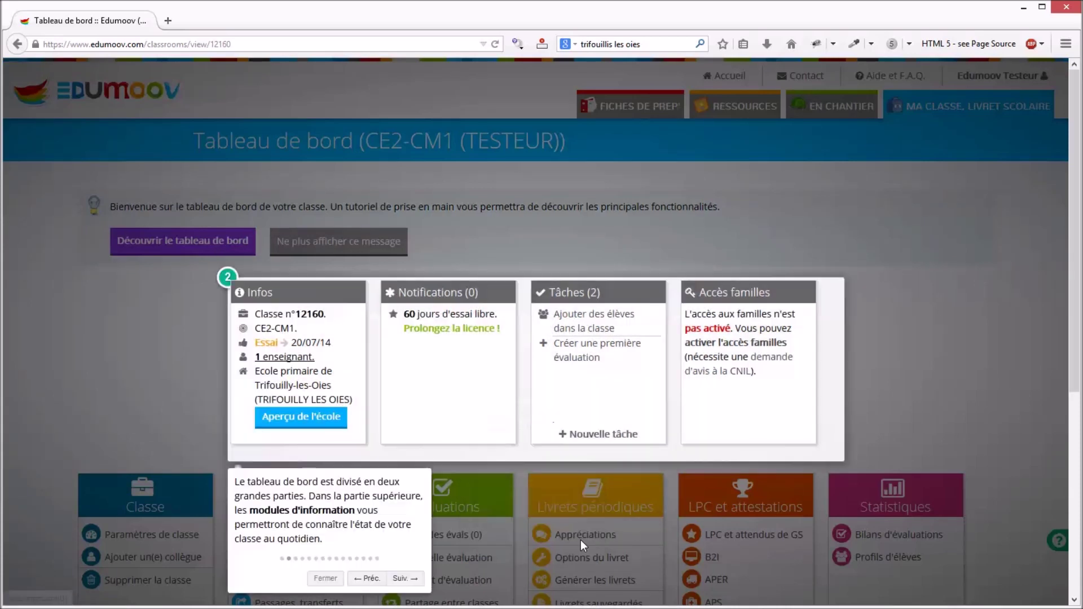
{"action": "left_click", "coordinate": [402, 579]}
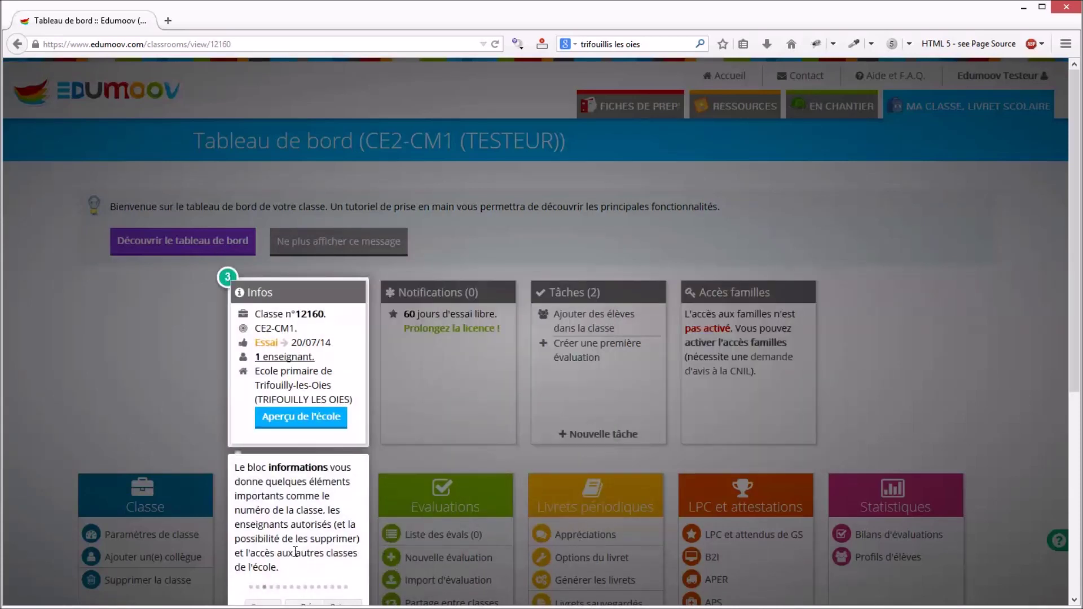
{"action": "scroll", "coordinate": [316, 500], "scroll_direction": "down", "scroll_amount": 3}
{"action": "left_click", "coordinate": [341, 533]}
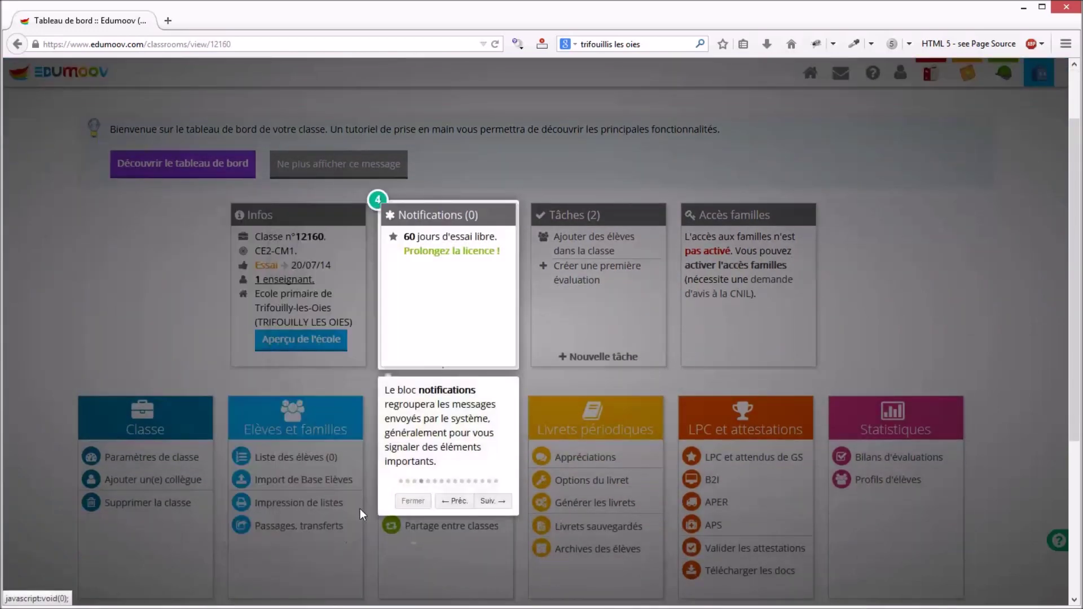
{"action": "left_click", "coordinate": [415, 503]}
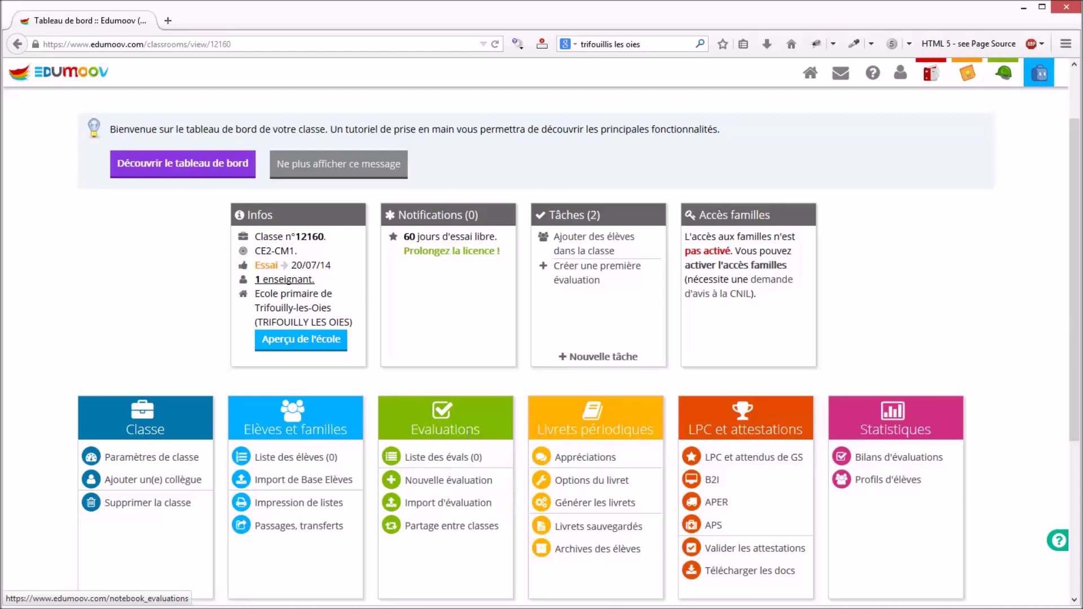
Import the class's pupils from Base Elèves using the file Elèves exemple.csv, and review the resulting pupil list.
{"action": "left_click", "coordinate": [584, 246]}
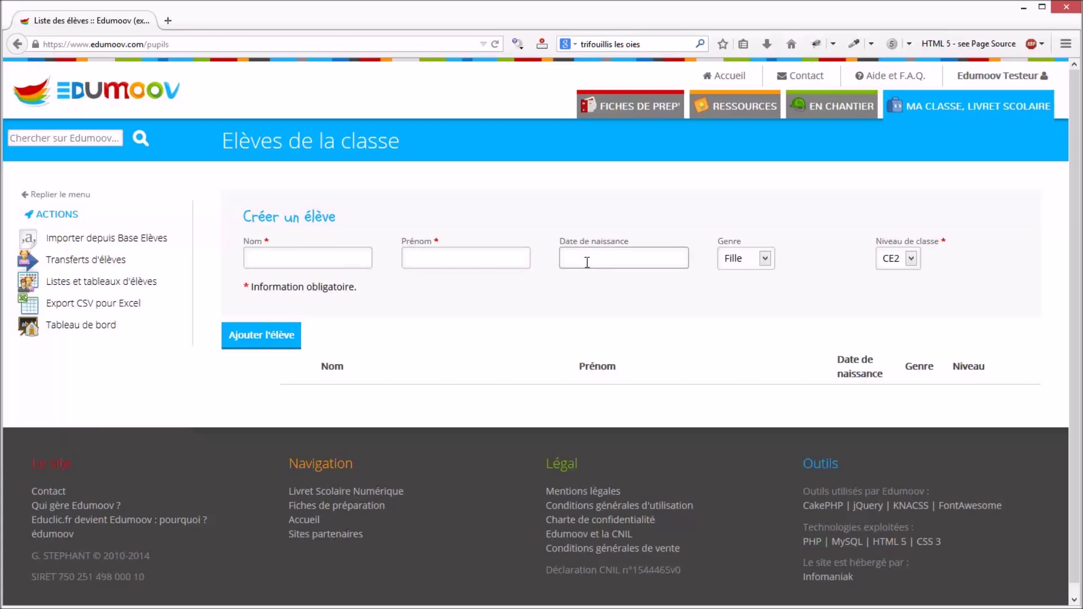
{"action": "left_click", "coordinate": [145, 247]}
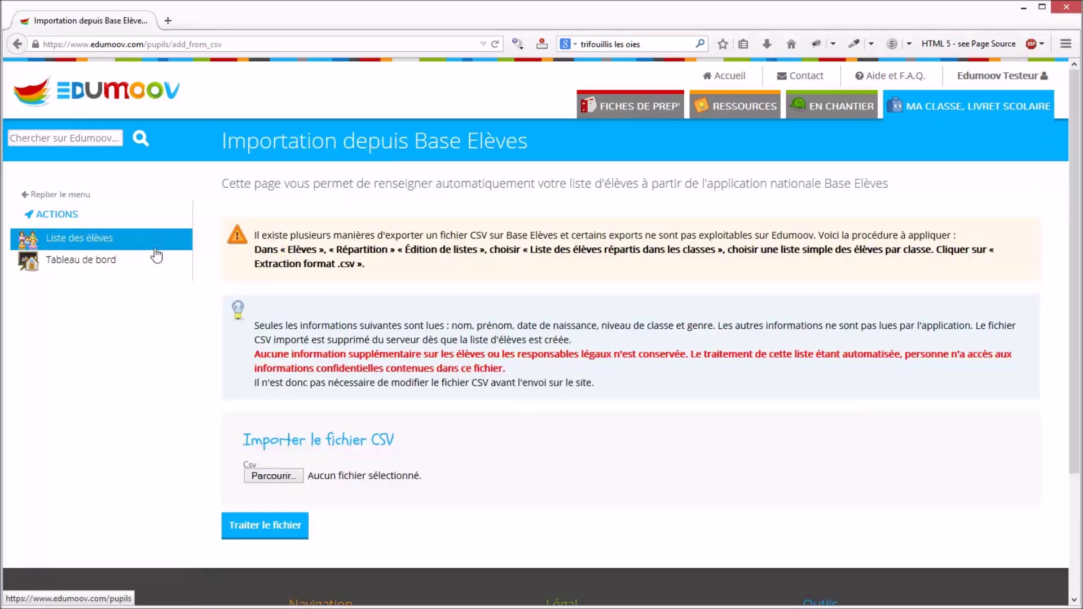
{"action": "left_click", "coordinate": [281, 478]}
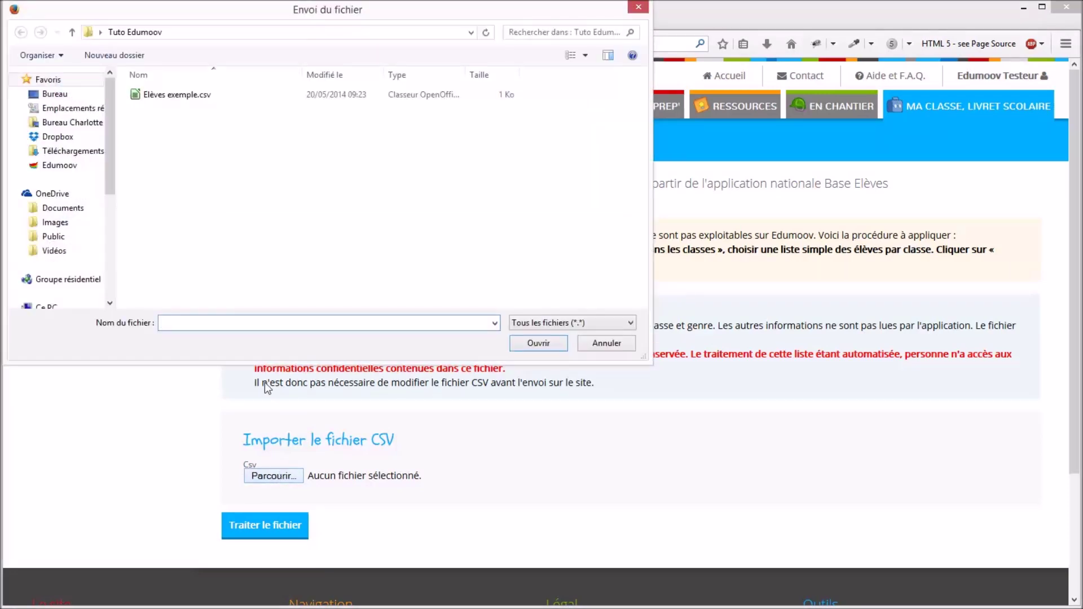
{"action": "left_click", "coordinate": [188, 97]}
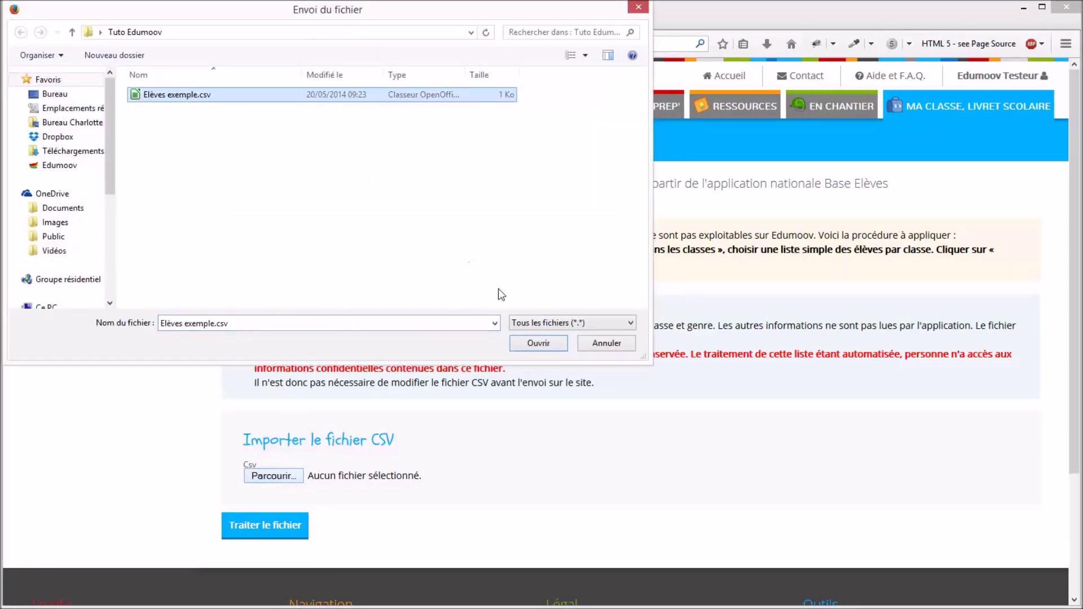
{"action": "left_click", "coordinate": [530, 345]}
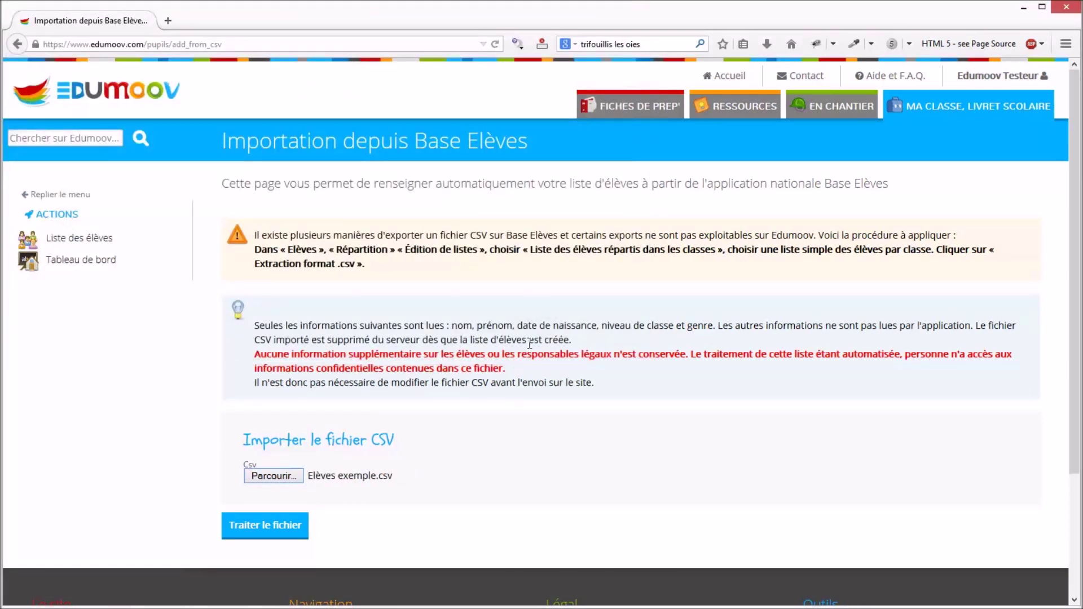
{"action": "left_click", "coordinate": [285, 526]}
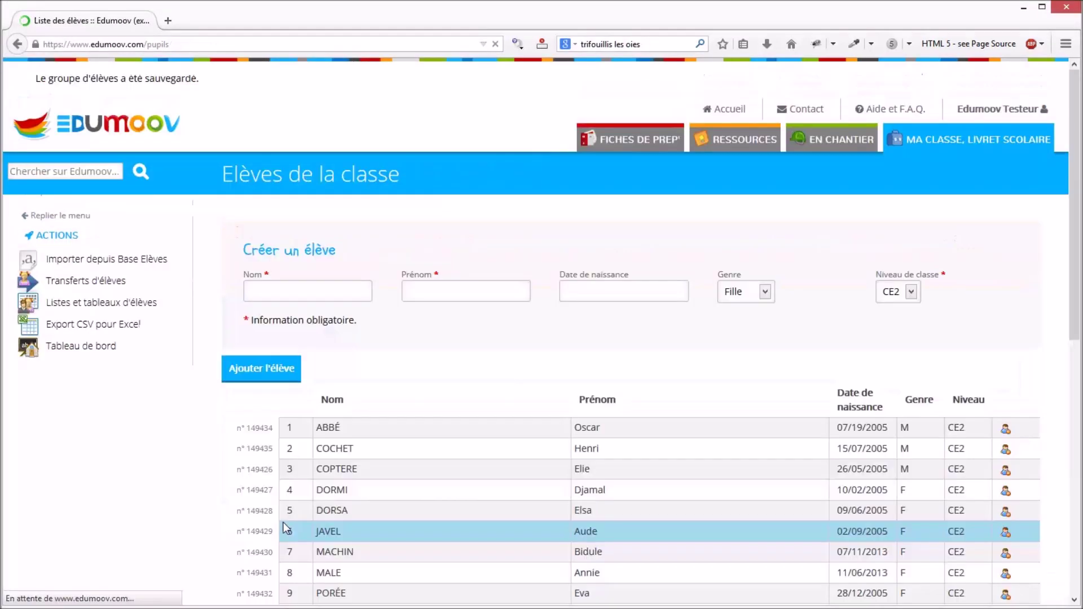
{"action": "scroll", "coordinate": [289, 524], "scroll_direction": "down", "scroll_amount": 5}
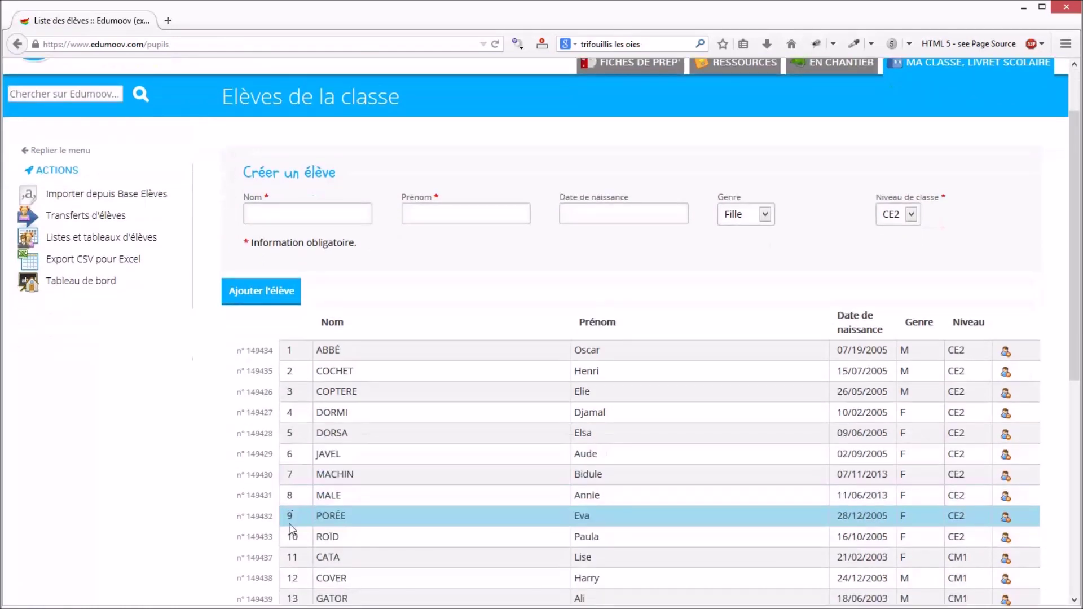
{"action": "scroll", "coordinate": [290, 524], "scroll_direction": "down", "scroll_amount": 1}
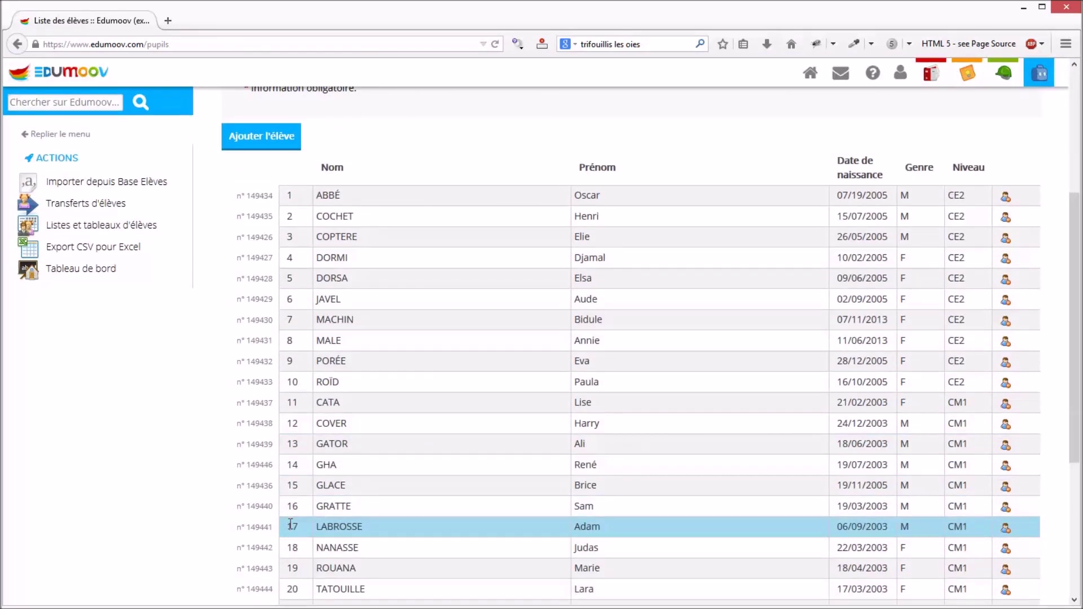
In the periodic booklet options, replace the initial in the teacher's displayed name with "M.".
{"action": "left_click", "coordinate": [90, 275]}
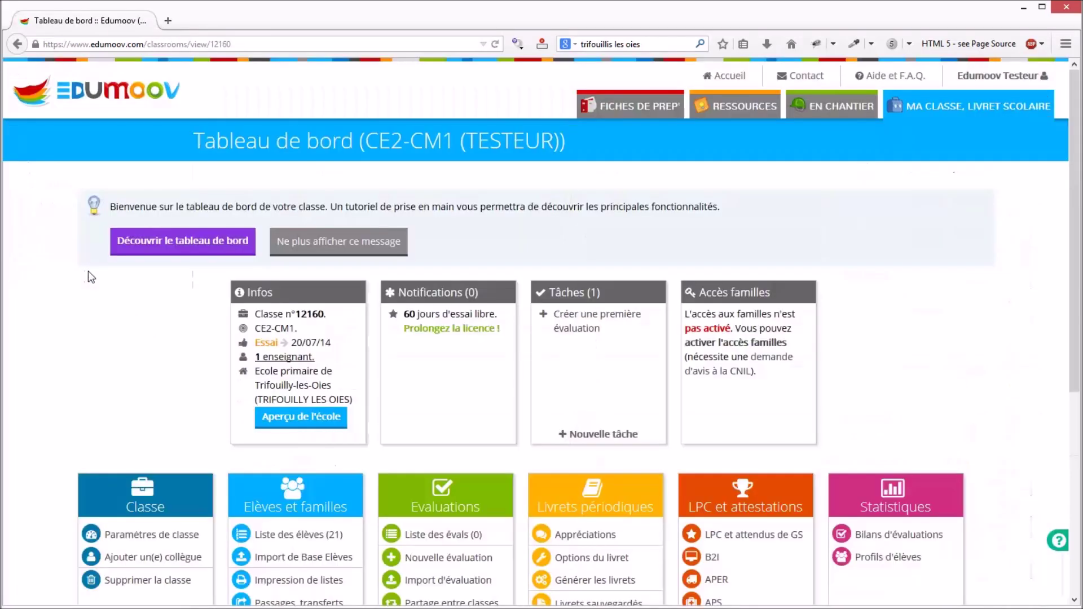
{"action": "scroll", "coordinate": [276, 404], "scroll_direction": "down", "scroll_amount": 1}
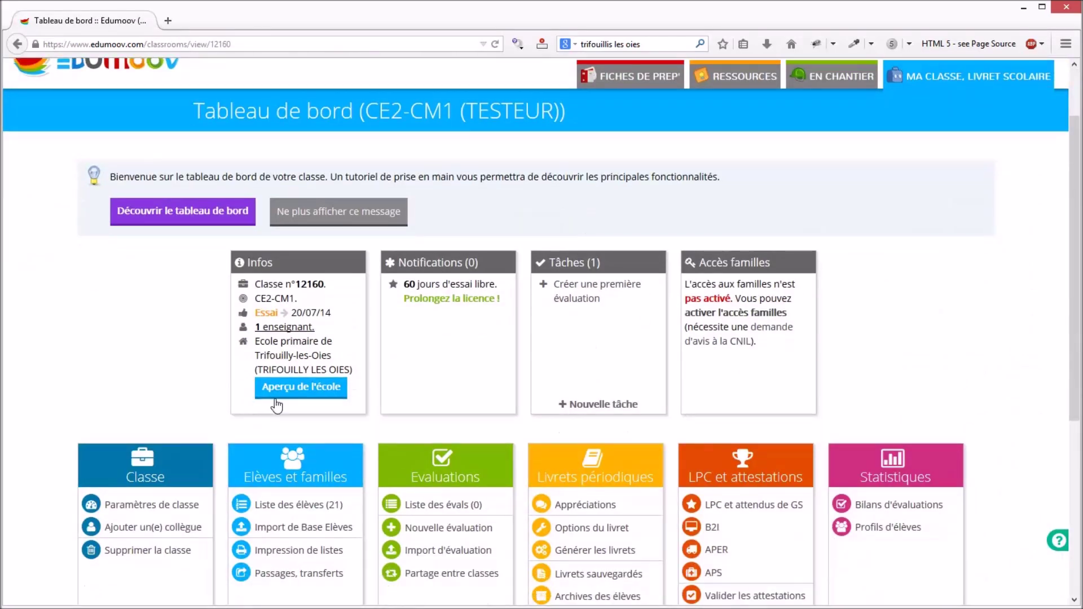
{"action": "left_click", "coordinate": [566, 529]}
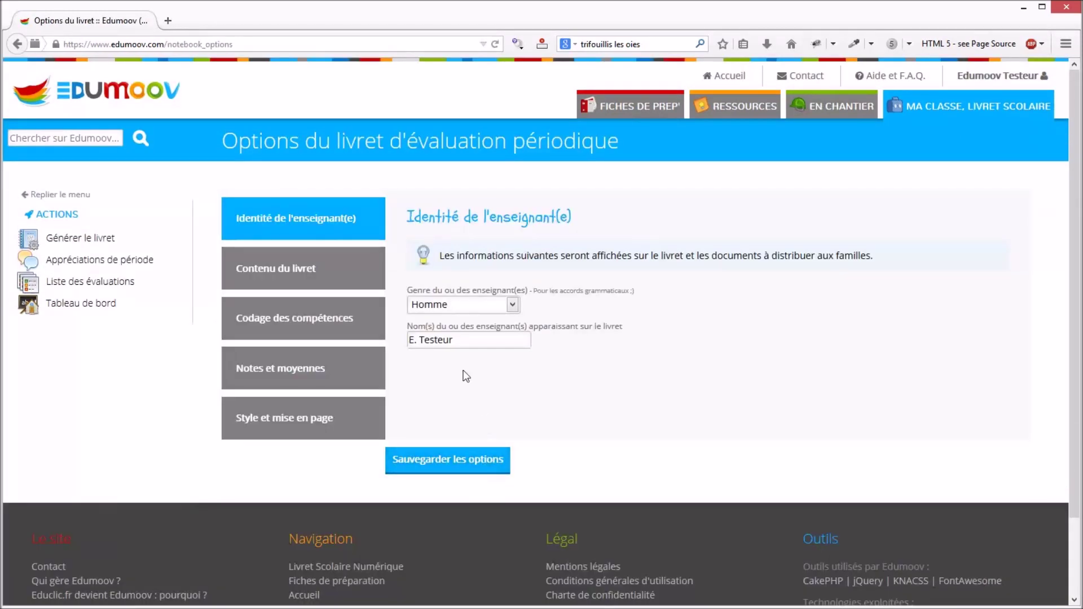
{"action": "left_click", "coordinate": [414, 340]}
{"action": "key", "text": "BackSpace"}
{"action": "type", "text": "M."}
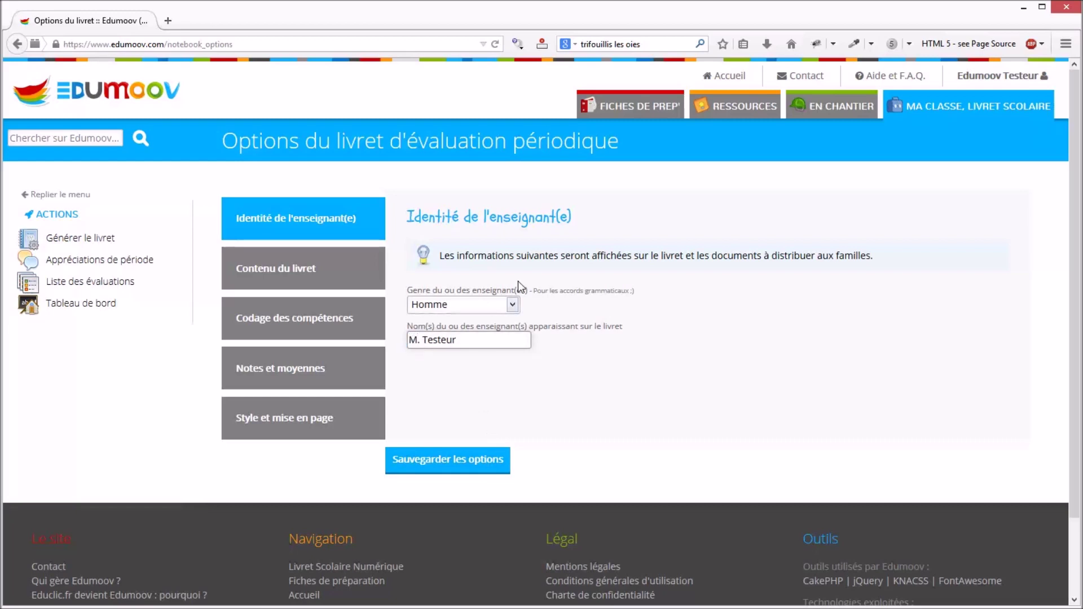
In the booklet content layout, move "Appréciation de l'enseignant" and "Profil statistique de l'élève" to the Page de garde.
{"action": "left_click", "coordinate": [348, 272]}
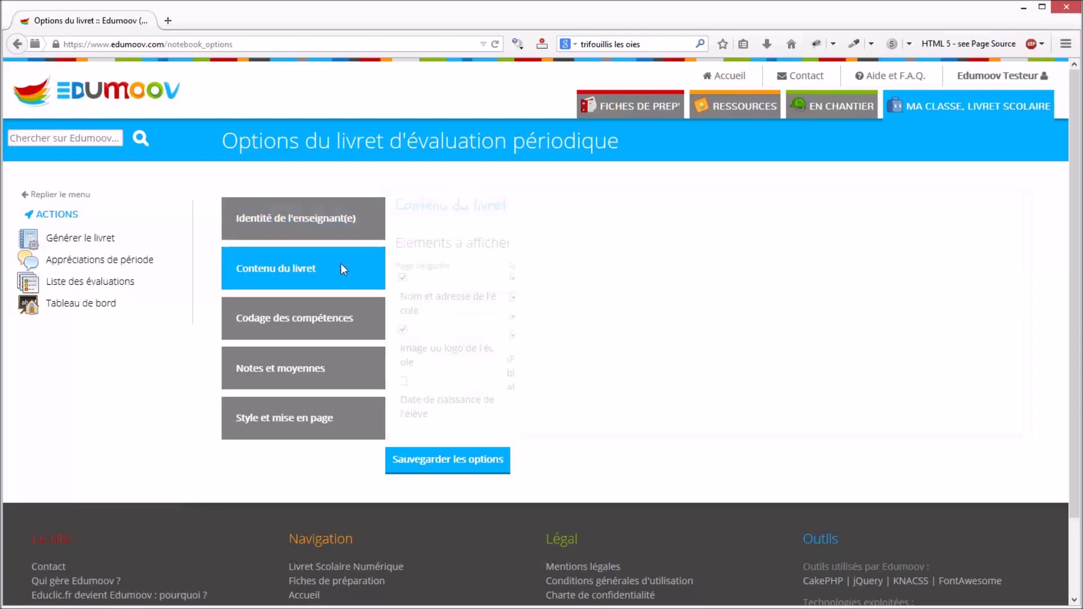
{"action": "scroll", "coordinate": [404, 269], "scroll_direction": "down", "scroll_amount": 3}
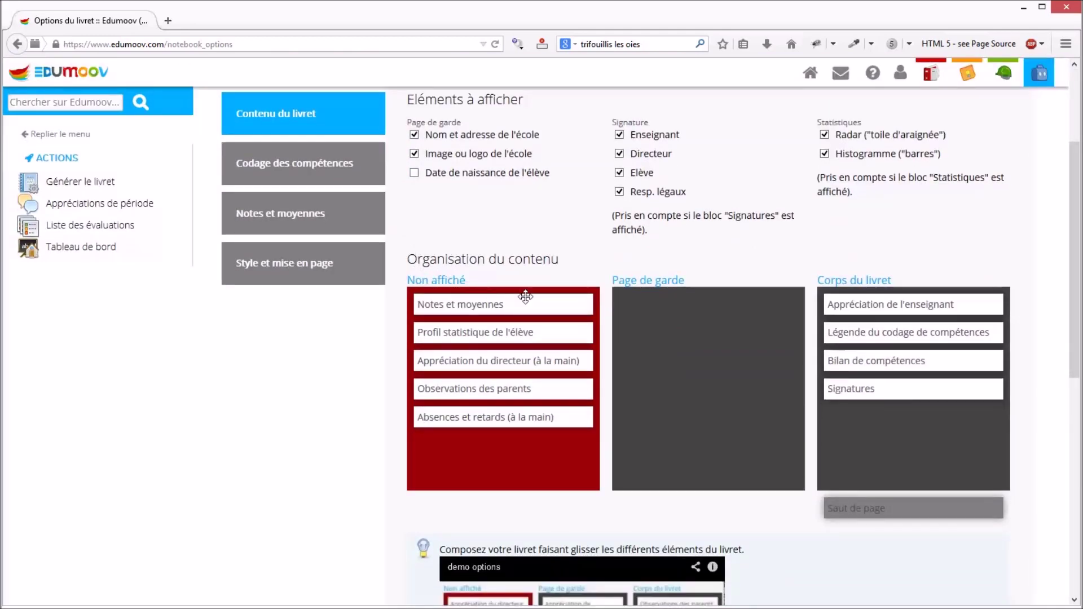
{"action": "left_click_drag", "start_coordinate": [908, 305], "coordinate": [704, 305]}
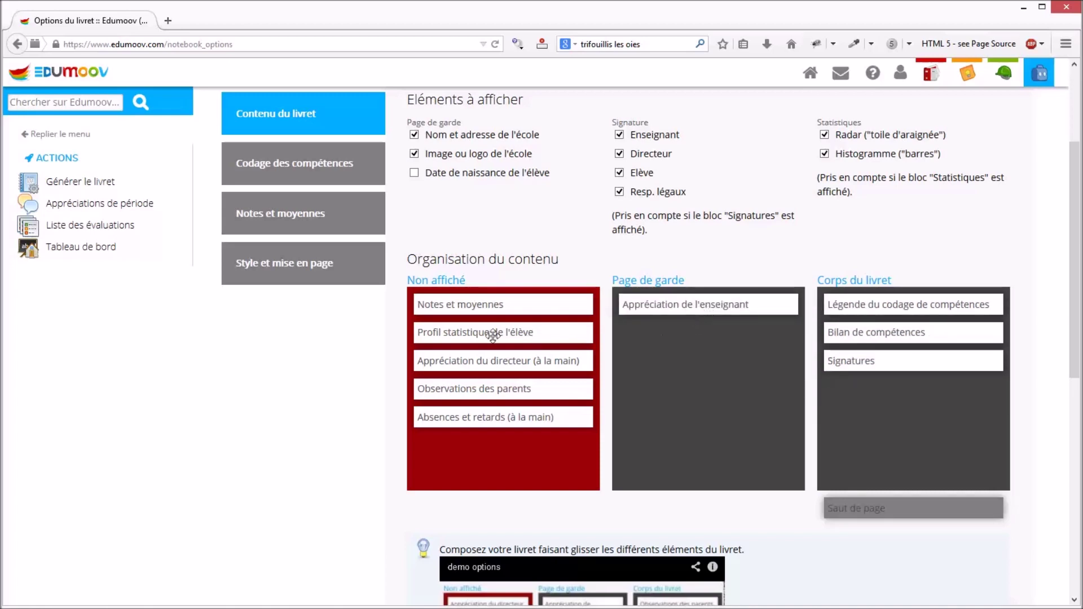
{"action": "left_click_drag", "start_coordinate": [474, 335], "coordinate": [682, 345]}
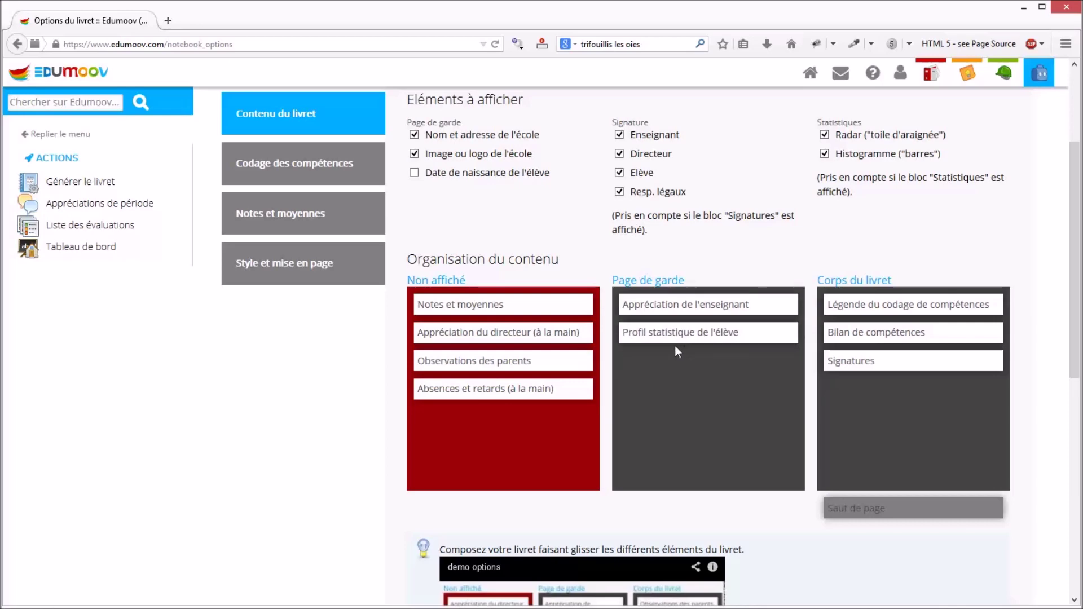
Set the competency coding model to "Quatre items" and accept the conversion warning.
{"action": "left_click", "coordinate": [348, 181]}
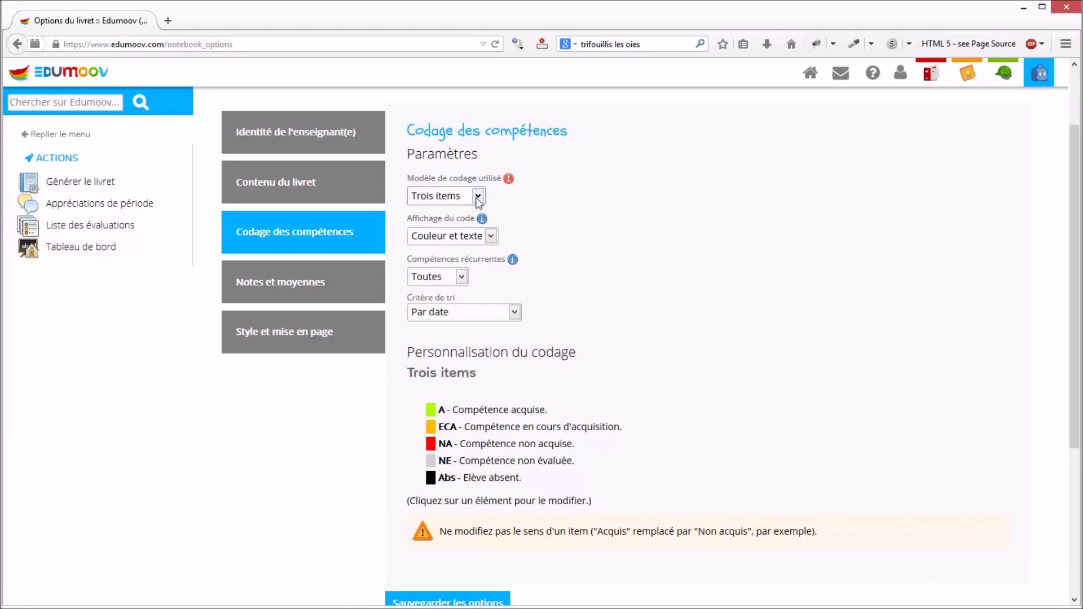
{"action": "left_click", "coordinate": [477, 198]}
{"action": "left_click", "coordinate": [458, 262]}
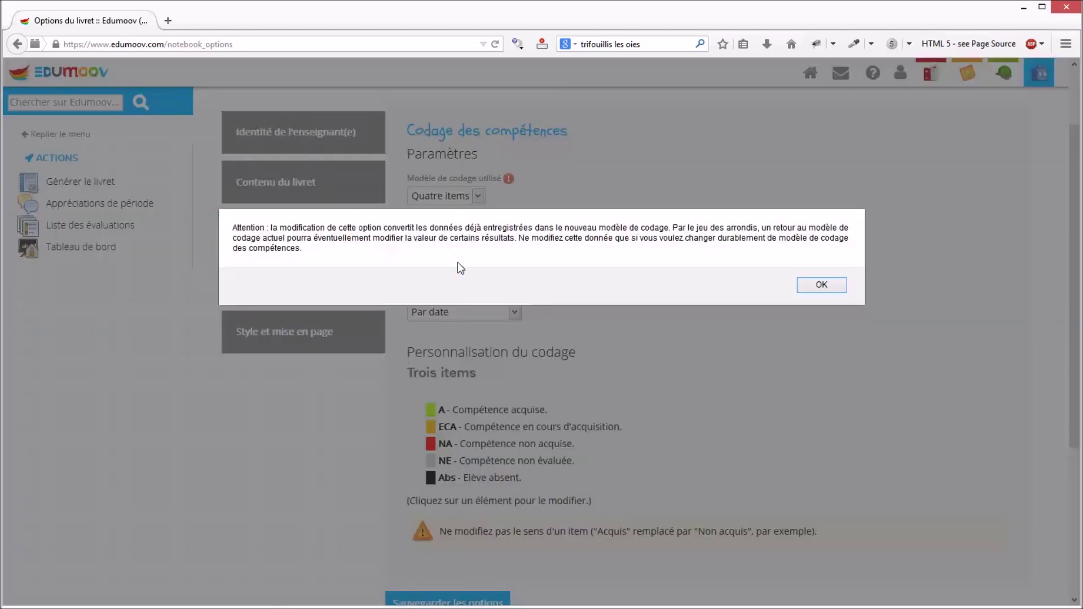
{"action": "left_click", "coordinate": [834, 286]}
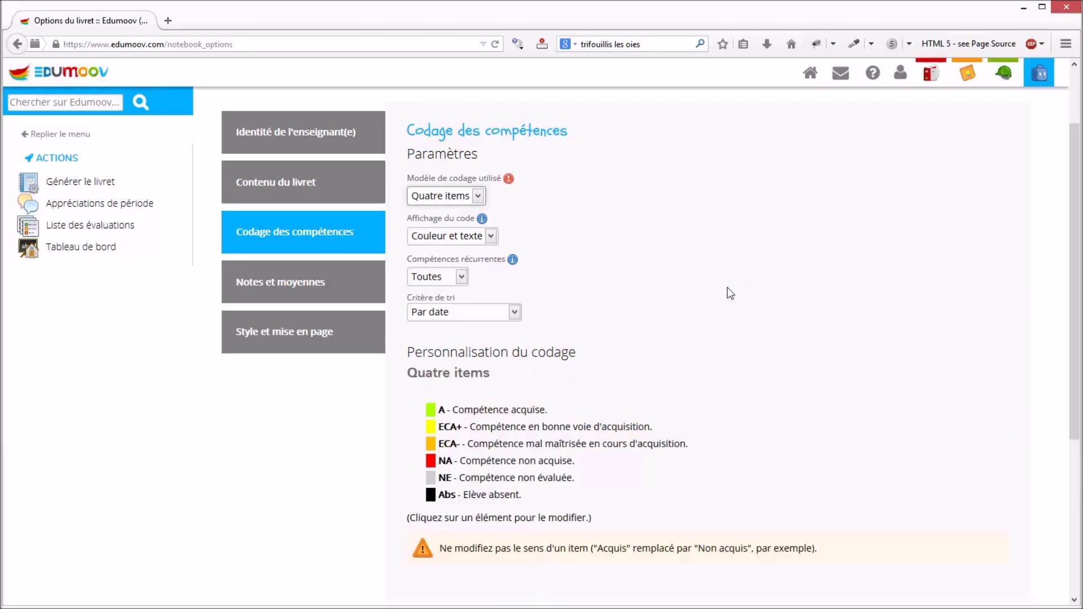
Rename the competency codes ECA+, ECA- and NA to B, C and D respectively.
{"action": "scroll", "coordinate": [698, 290], "scroll_direction": "down", "scroll_amount": 2}
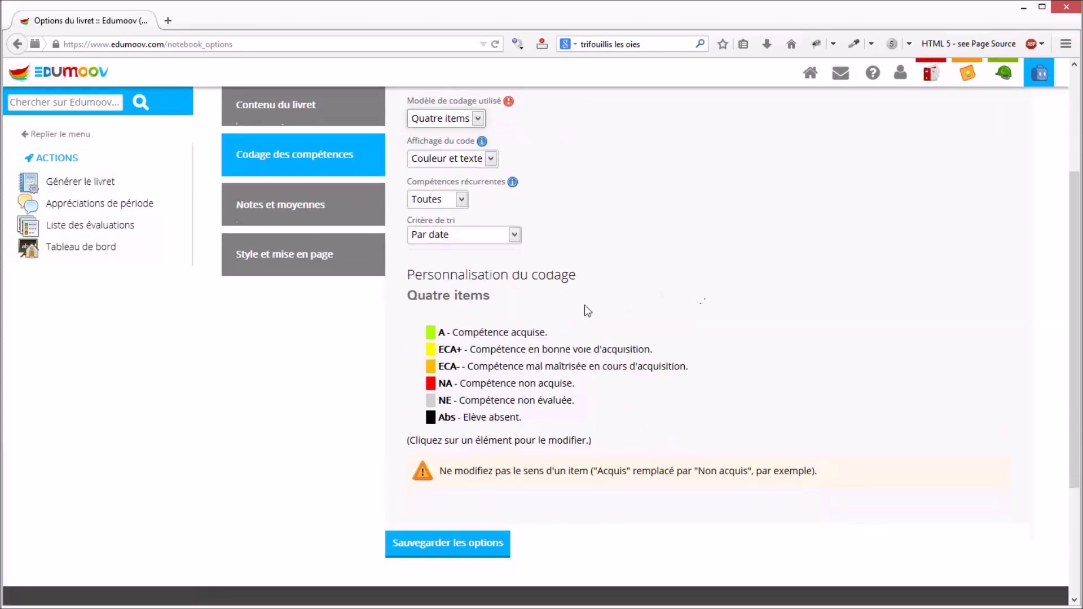
{"action": "left_click", "coordinate": [456, 348]}
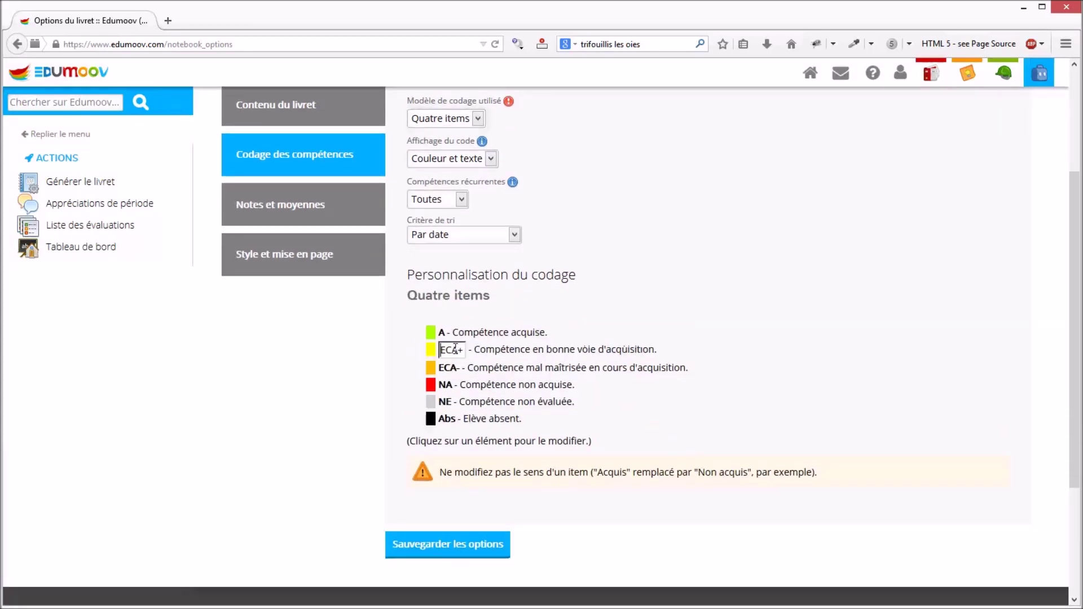
{"action": "left_click_drag", "start_coordinate": [464, 349], "coordinate": [429, 350]}
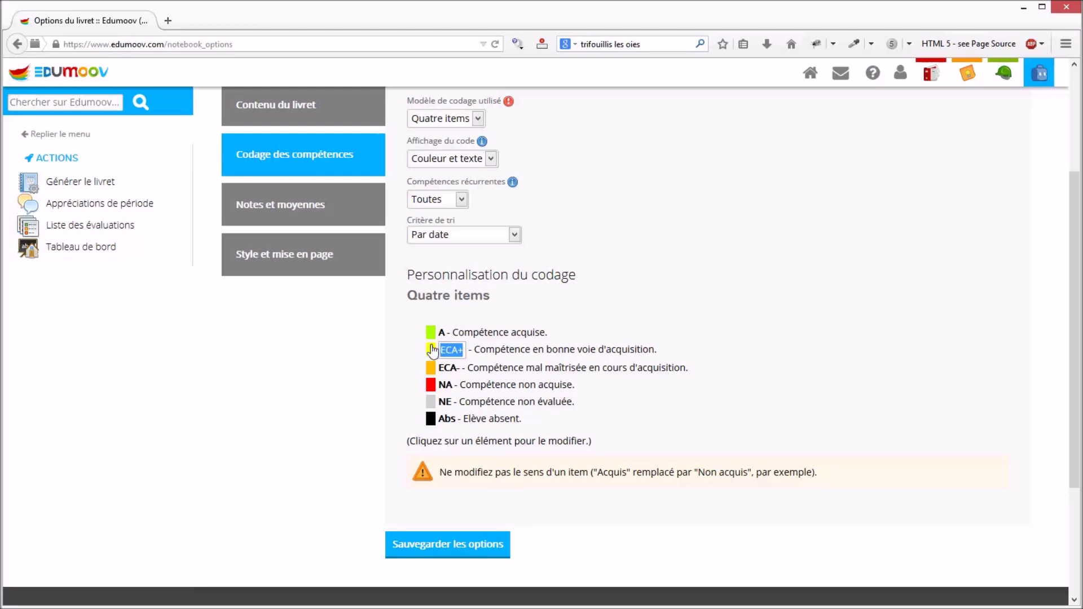
{"action": "type", "text": "B"}
{"action": "left_click", "coordinate": [463, 367]}
{"action": "left_click_drag", "start_coordinate": [463, 367], "coordinate": [429, 368]}
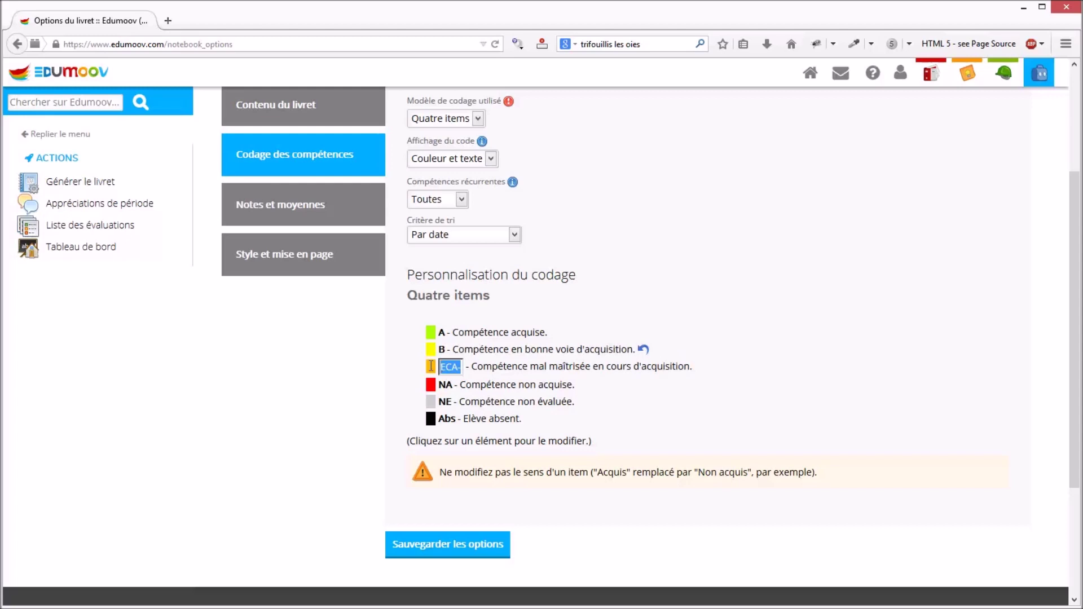
{"action": "type", "text": "C"}
{"action": "left_click", "coordinate": [446, 384]}
{"action": "left_click_drag", "start_coordinate": [454, 384], "coordinate": [438, 386]}
{"action": "type", "text": "D"}
{"action": "left_click", "coordinate": [621, 386]}
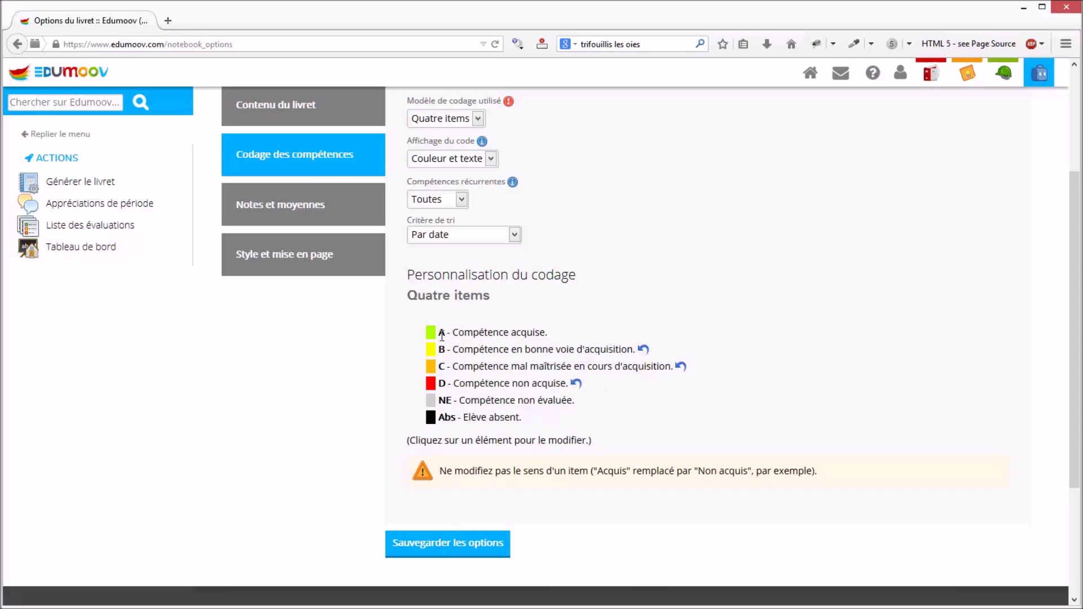
Change the colour of code A to a darker green and save the booklet options.
{"action": "left_click", "coordinate": [432, 335]}
{"action": "left_click_drag", "start_coordinate": [528, 369], "coordinate": [528, 379]}
{"action": "left_click", "coordinate": [512, 362]}
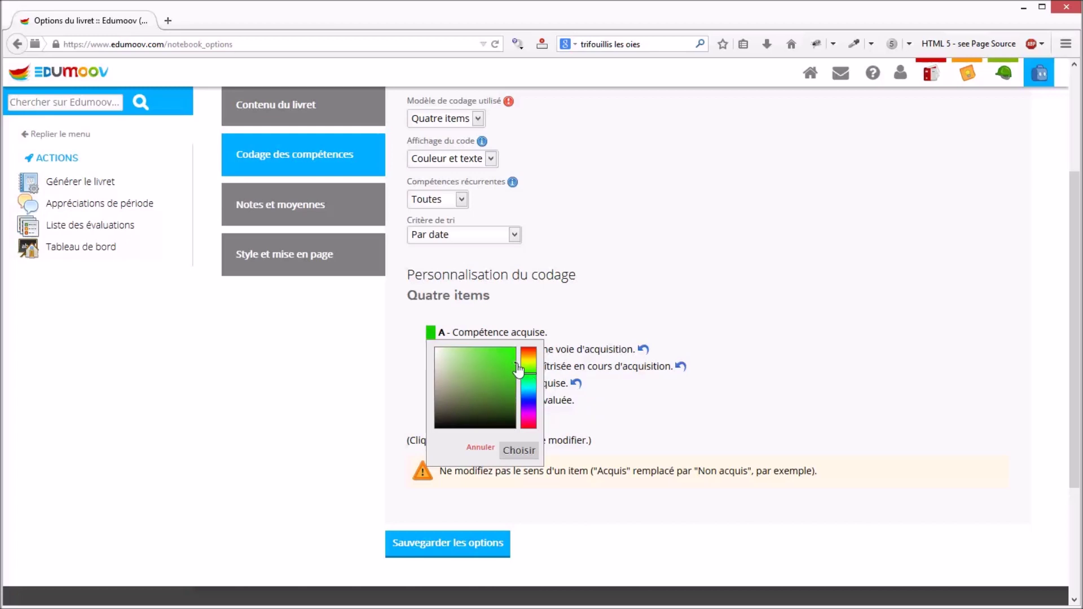
{"action": "left_click", "coordinate": [522, 455]}
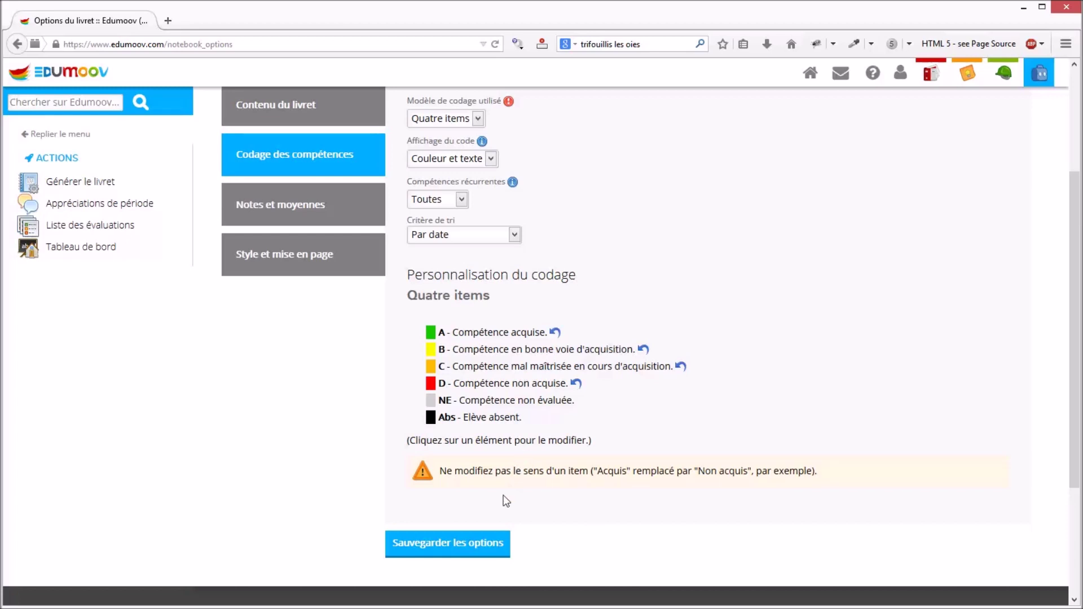
{"action": "left_click", "coordinate": [477, 544]}
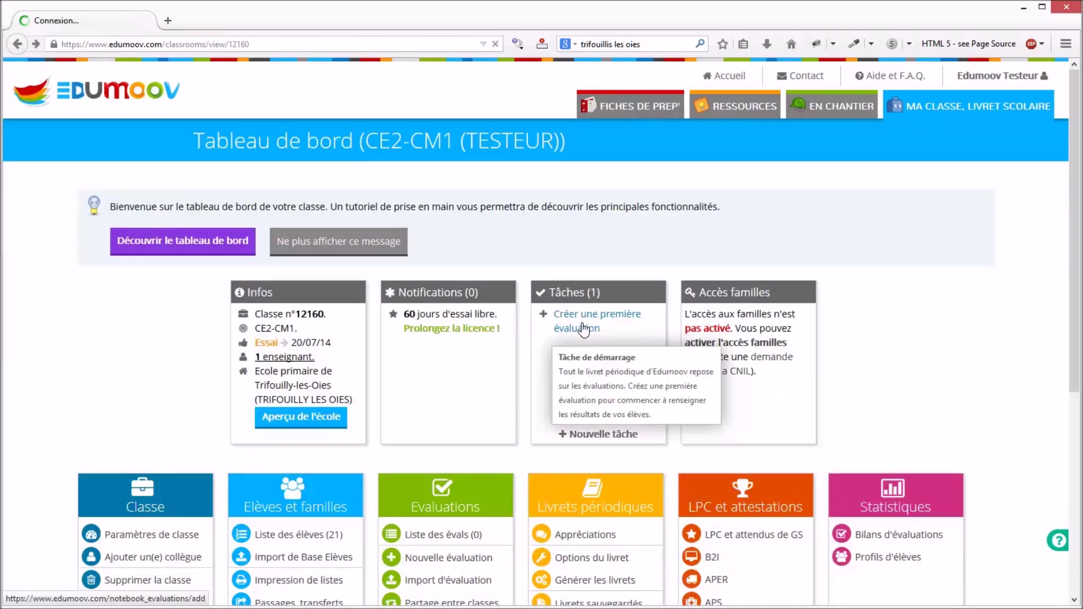
Start a first evaluation titled "Grammaire - La phrase" and assign it to Période 3.
{"action": "left_click", "coordinate": [584, 328]}
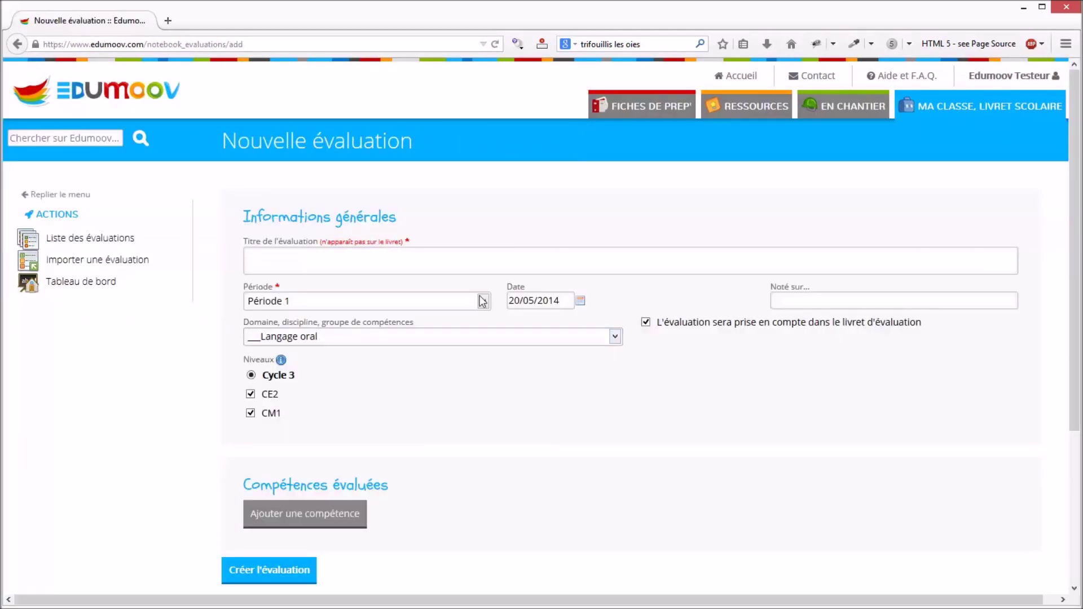
{"action": "left_click", "coordinate": [455, 267]}
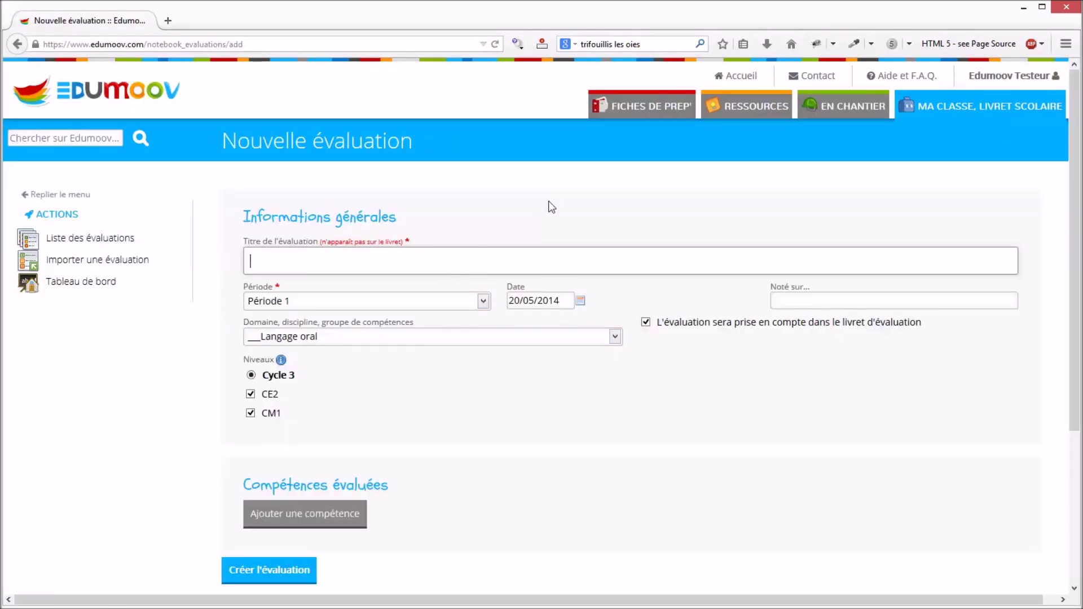
{"action": "type", "text": "Grammaire - La phrase"}
{"action": "left_click", "coordinate": [439, 299]}
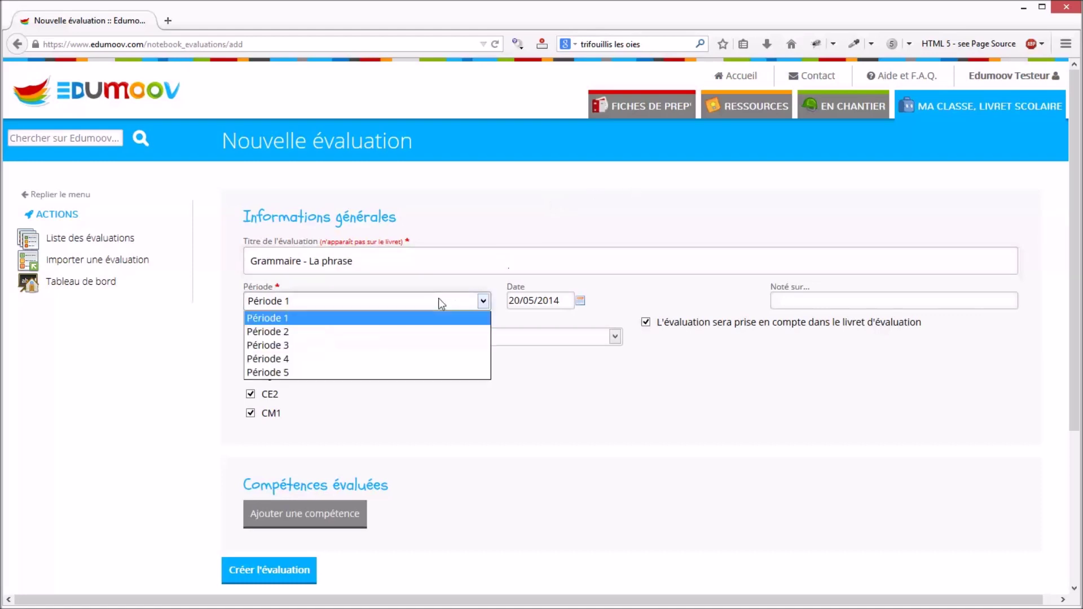
{"action": "left_click", "coordinate": [405, 344]}
Set the evaluation's domain to Grammaire and exclude the CM1 level so that it covers only CE2.
{"action": "left_click", "coordinate": [520, 338]}
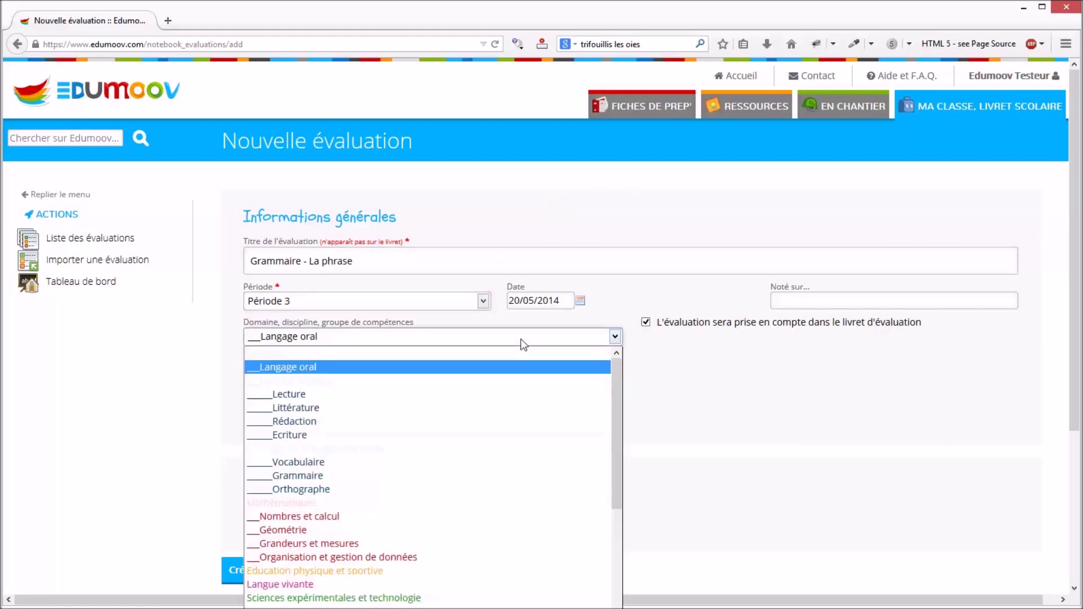
{"action": "left_click", "coordinate": [424, 477]}
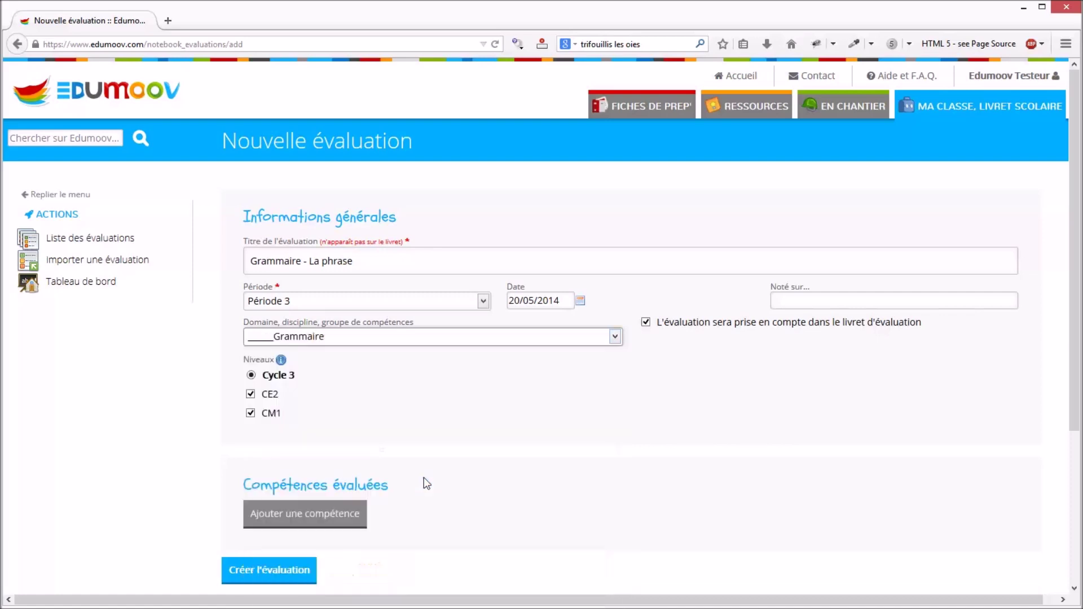
{"action": "left_click", "coordinate": [250, 413]}
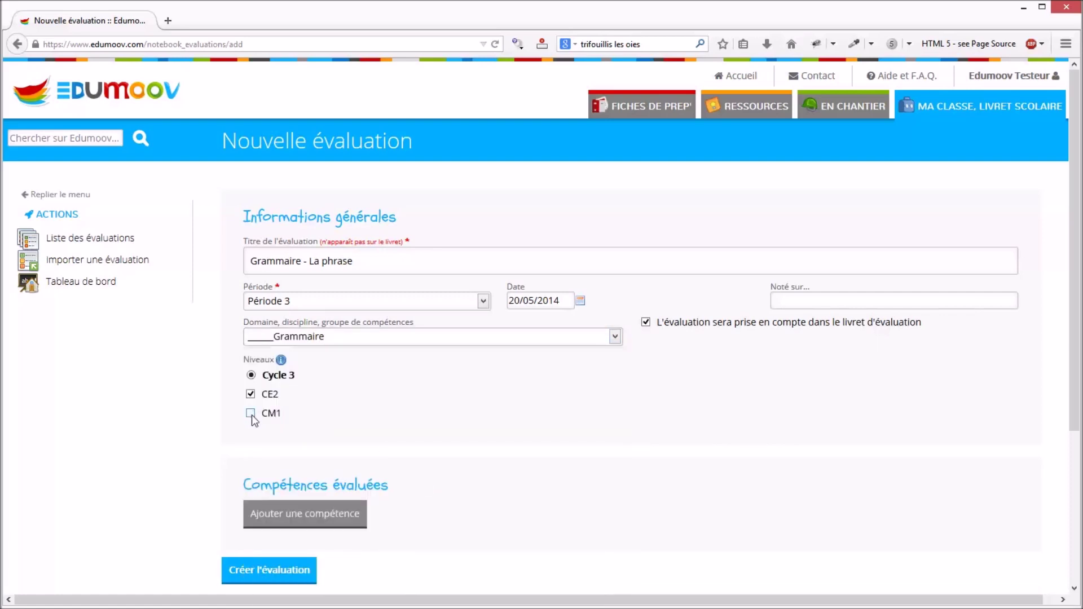
Add a competency from the BO's Cycle III Grammaire list for CE2: "Transformer une phrase simple affirmative en phrase négative ou interrogative, ou inversement.".
{"action": "scroll", "coordinate": [357, 435], "scroll_direction": "down", "scroll_amount": 2}
{"action": "left_click", "coordinate": [356, 442]}
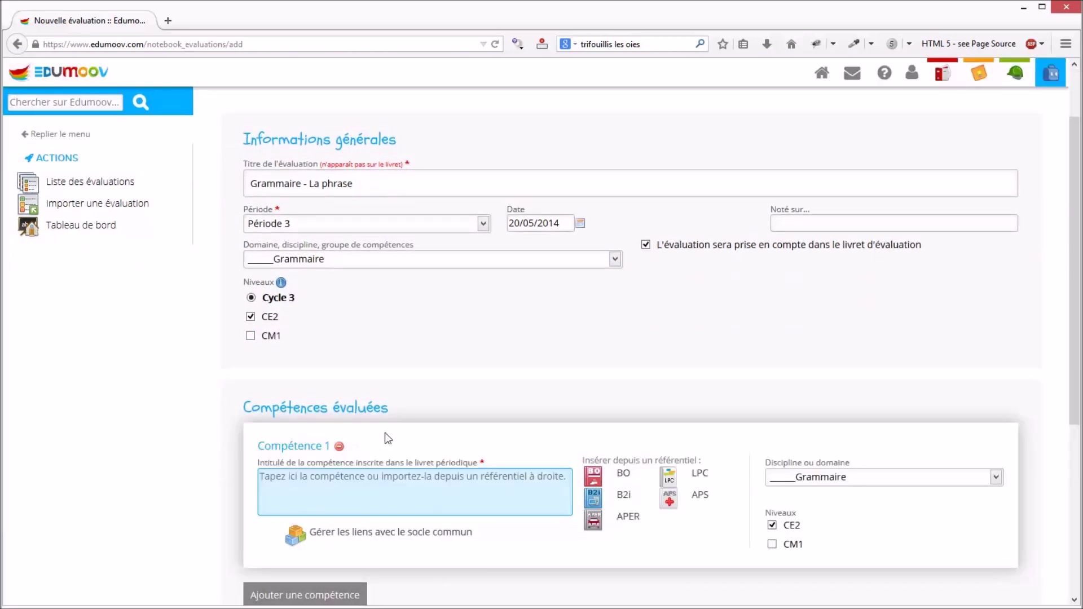
{"action": "scroll", "coordinate": [411, 438], "scroll_direction": "down", "scroll_amount": 2}
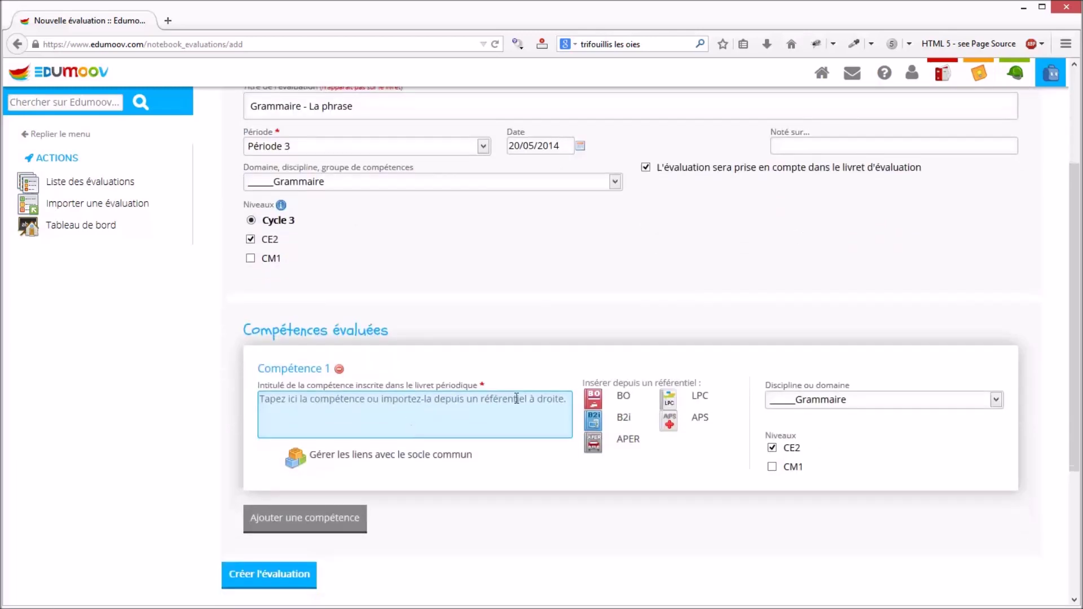
{"action": "left_click", "coordinate": [599, 400]}
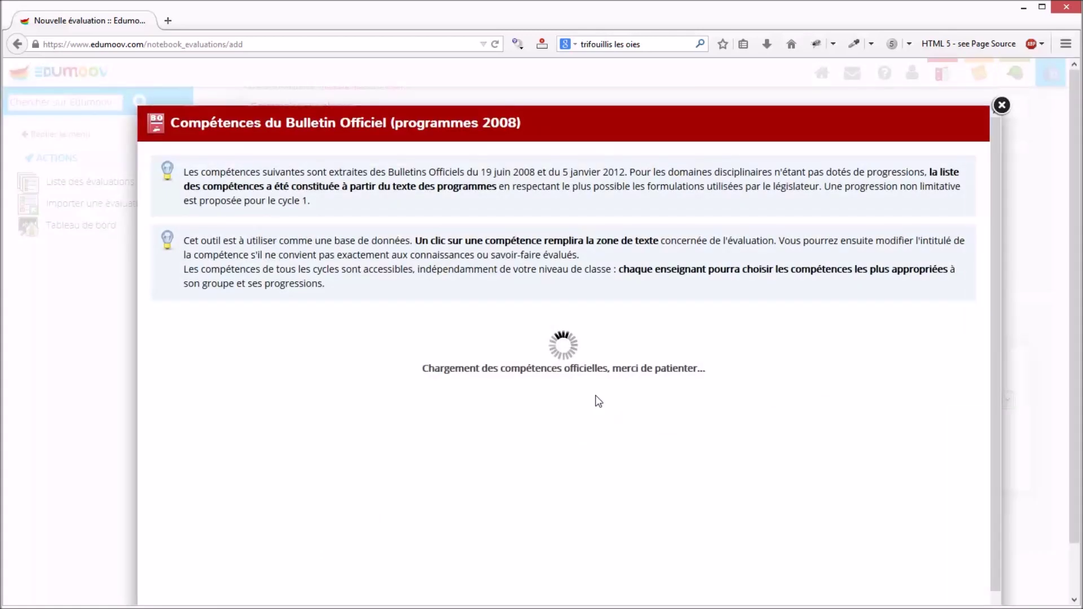
{"action": "left_click", "coordinate": [211, 365]}
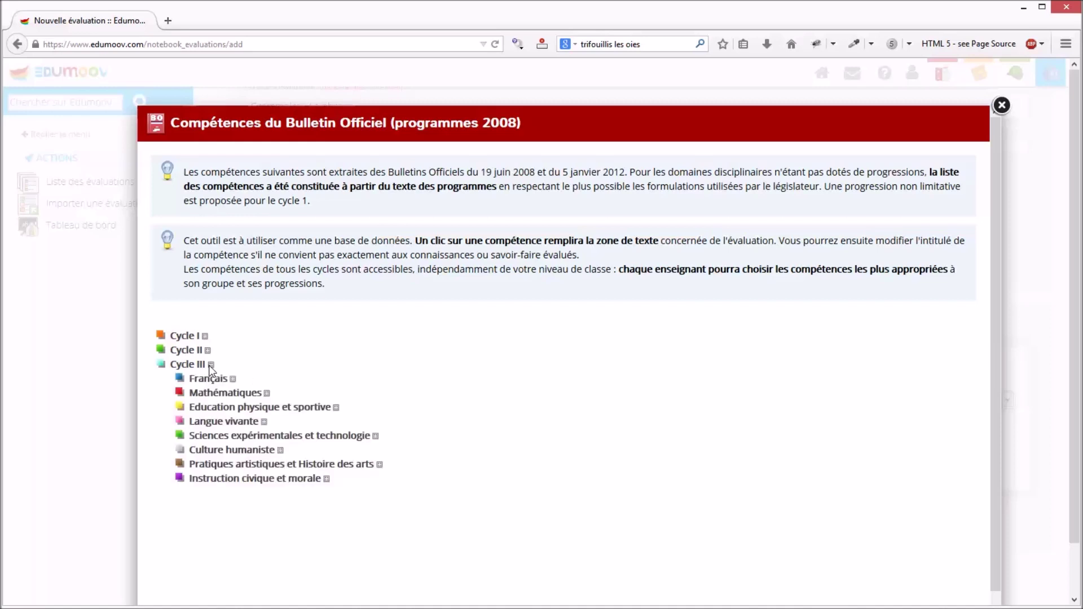
{"action": "left_click", "coordinate": [233, 381]}
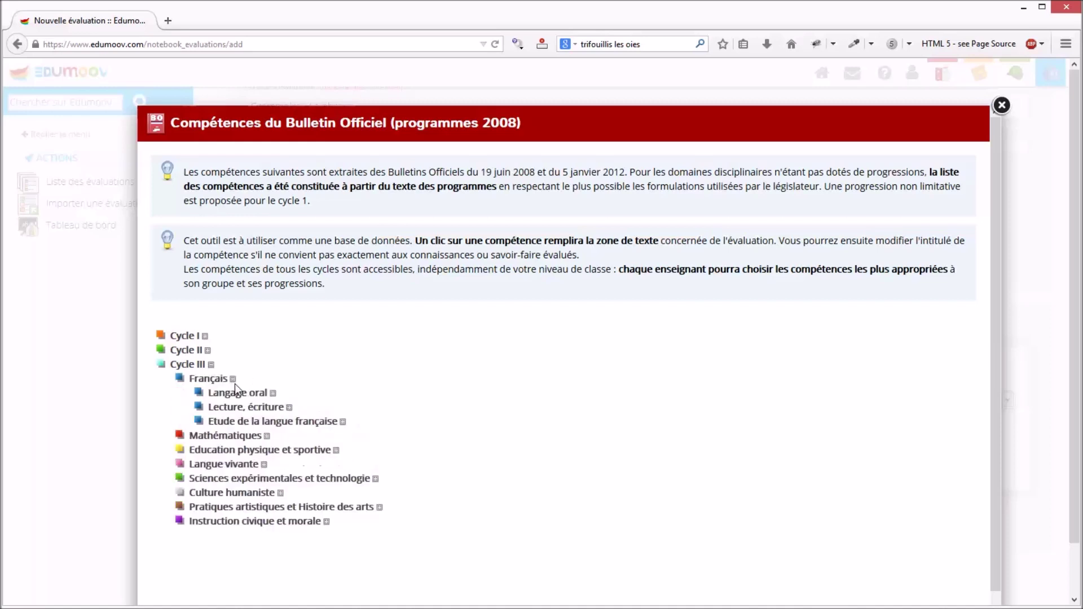
{"action": "left_click", "coordinate": [343, 422]}
{"action": "left_click", "coordinate": [284, 450]}
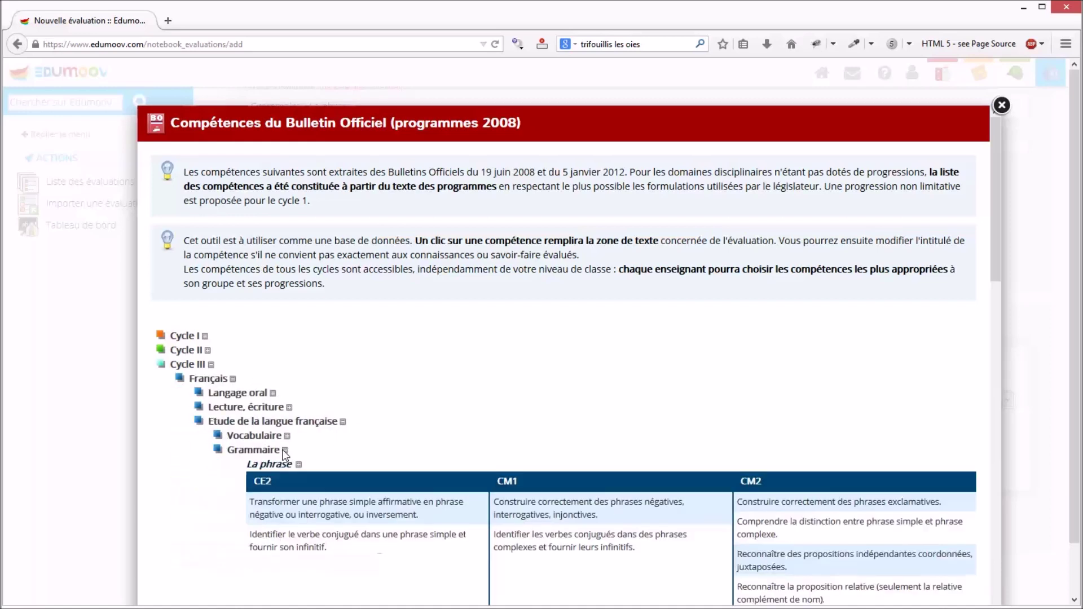
{"action": "scroll", "coordinate": [374, 431], "scroll_direction": "down", "scroll_amount": 3}
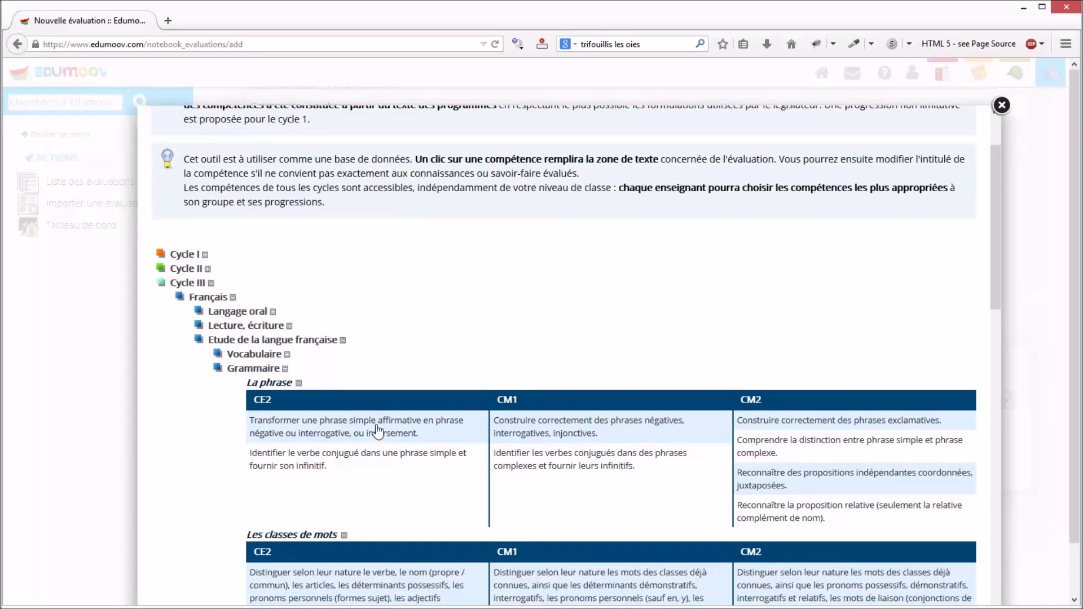
{"action": "left_click", "coordinate": [378, 432]}
Set the discipline of Compétence 1 to "La phrase" under Grammaire.
{"action": "scroll", "coordinate": [380, 430], "scroll_direction": "down", "scroll_amount": 3}
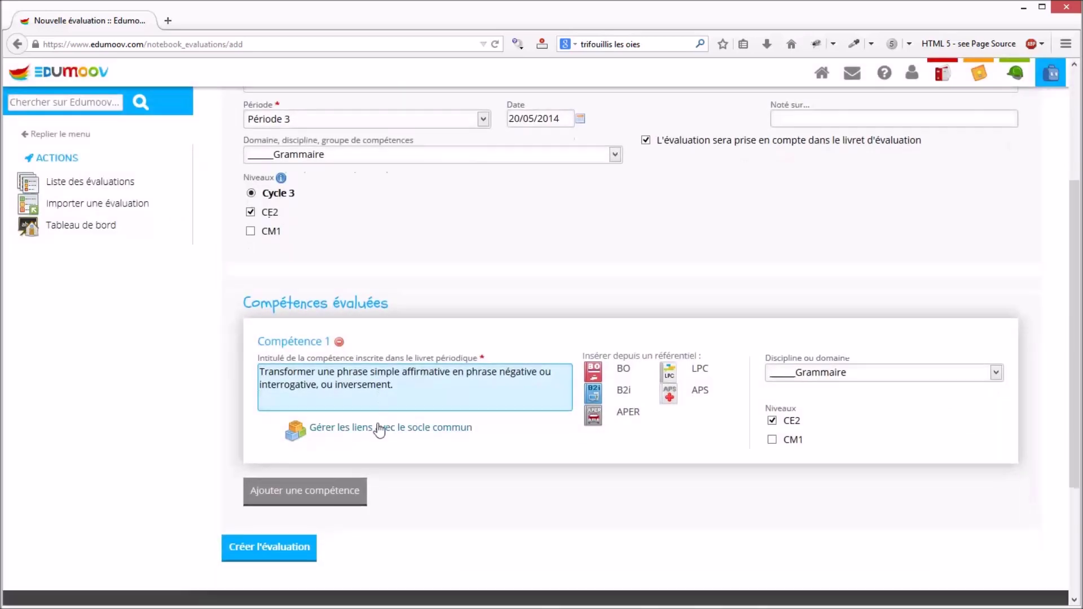
{"action": "left_click", "coordinate": [797, 321]}
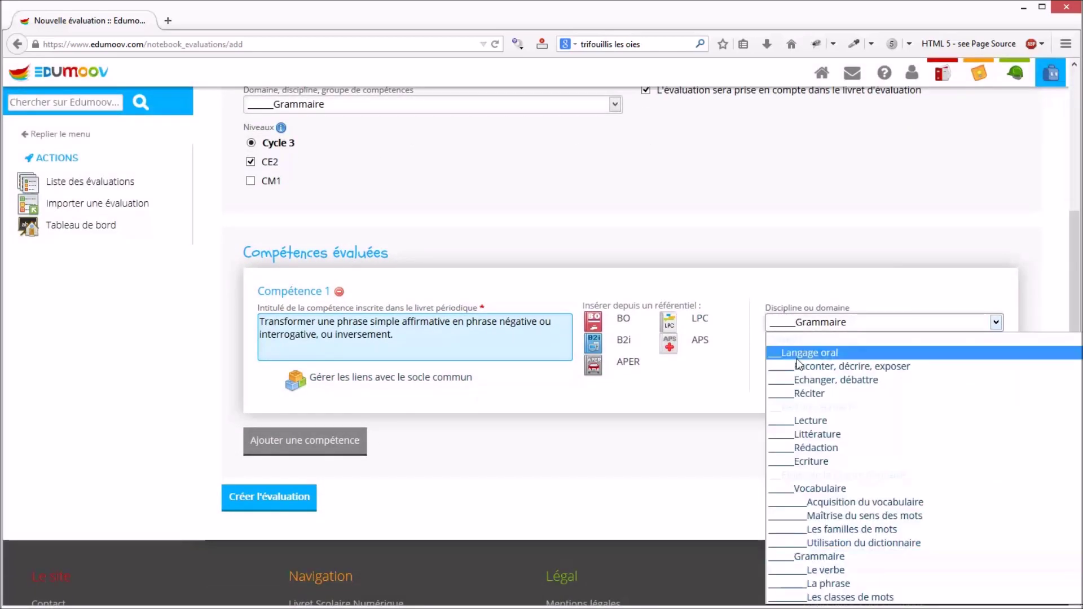
{"action": "left_click", "coordinate": [844, 582]}
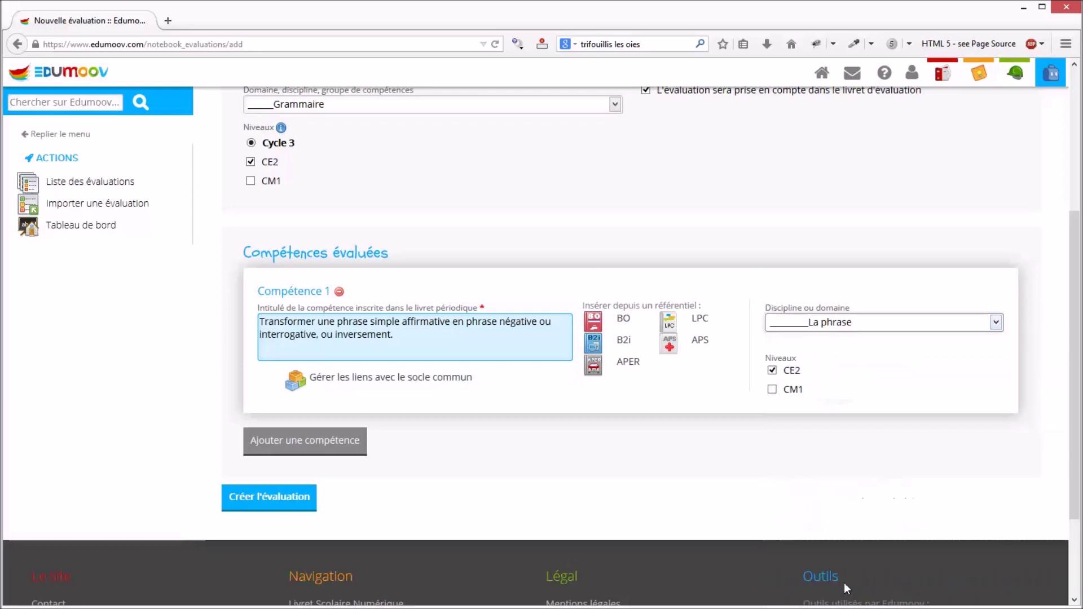
Add a second competency worded "Différencier une phrase affirmative d'une phrase interrogative." and set its discipline to "La phrase".
{"action": "left_click", "coordinate": [339, 448]}
{"action": "scroll", "coordinate": [405, 446], "scroll_direction": "down", "scroll_amount": 5}
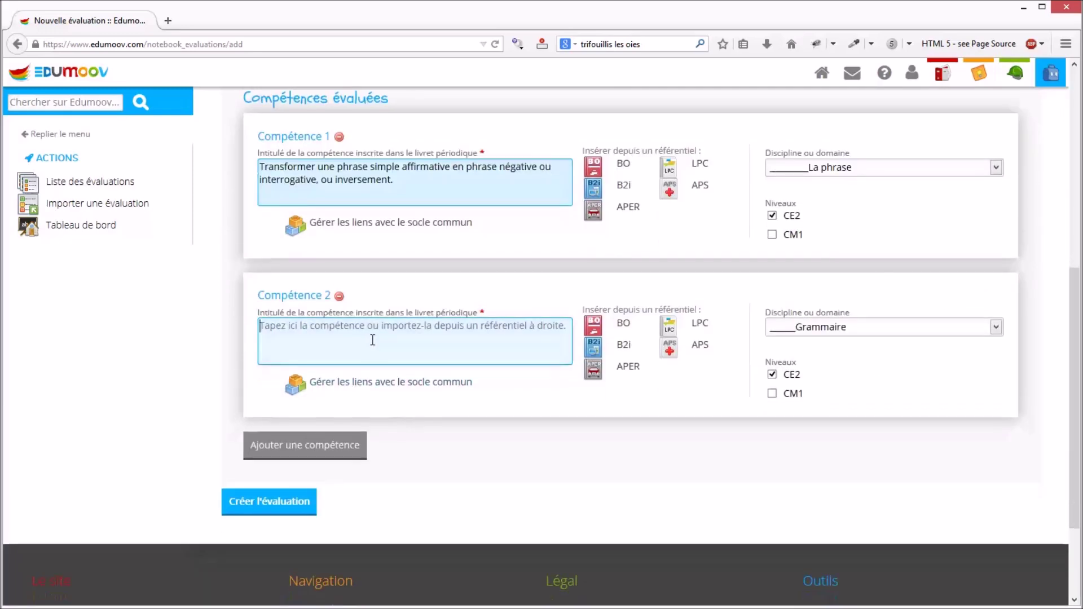
{"action": "left_click", "coordinate": [406, 320]}
{"action": "type", "text": "Différencier une phrase affirmat"}
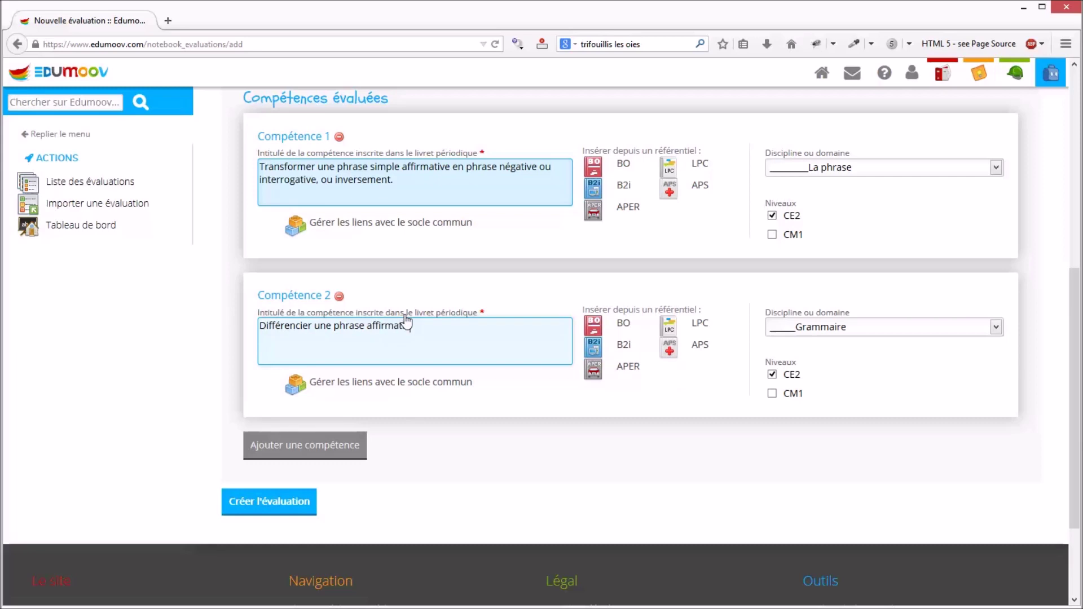
{"action": "type", "text": "d d'u"}
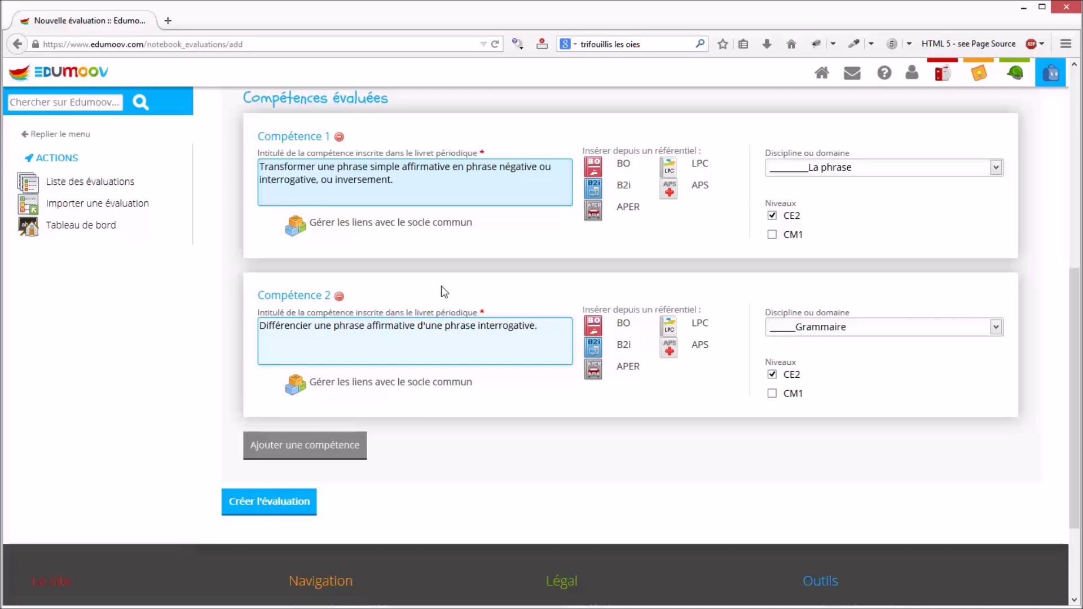
{"action": "left_click", "coordinate": [857, 326]}
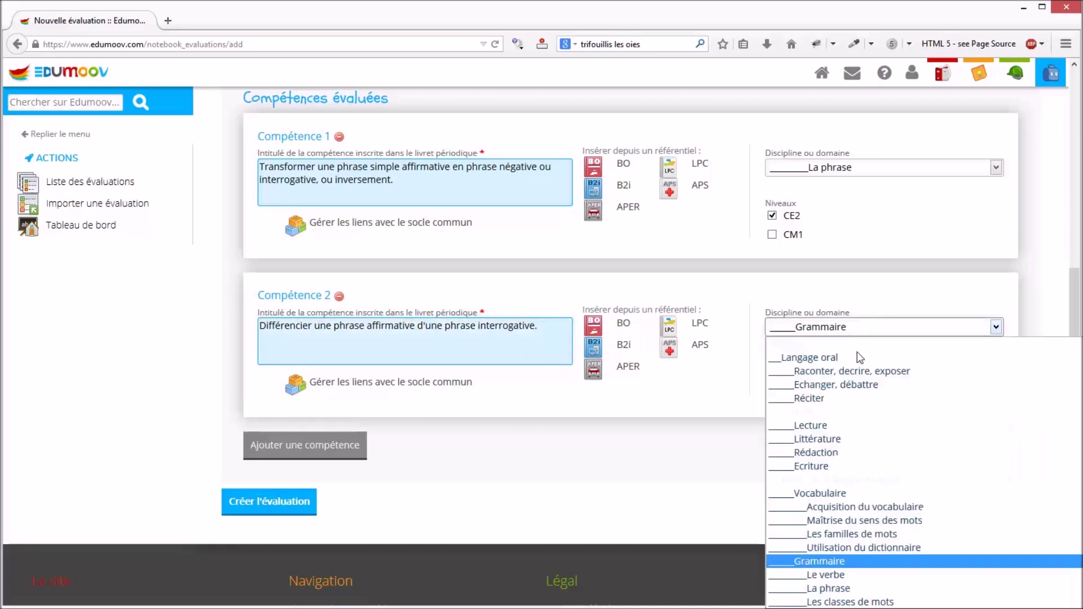
{"action": "left_click", "coordinate": [840, 587]}
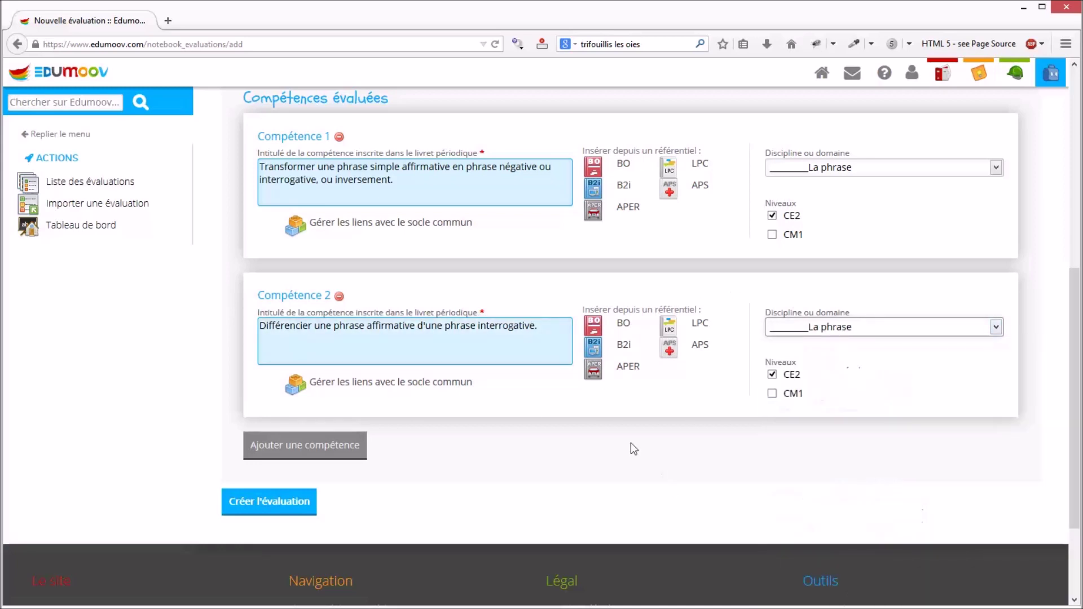
Add a third competency from the BO's CE2 "La phrase" list and shorten it to "Identifier le verbe conjugué dans une phrase simple.".
{"action": "scroll", "coordinate": [523, 418], "scroll_direction": "down", "scroll_amount": 3}
{"action": "left_click", "coordinate": [314, 317]}
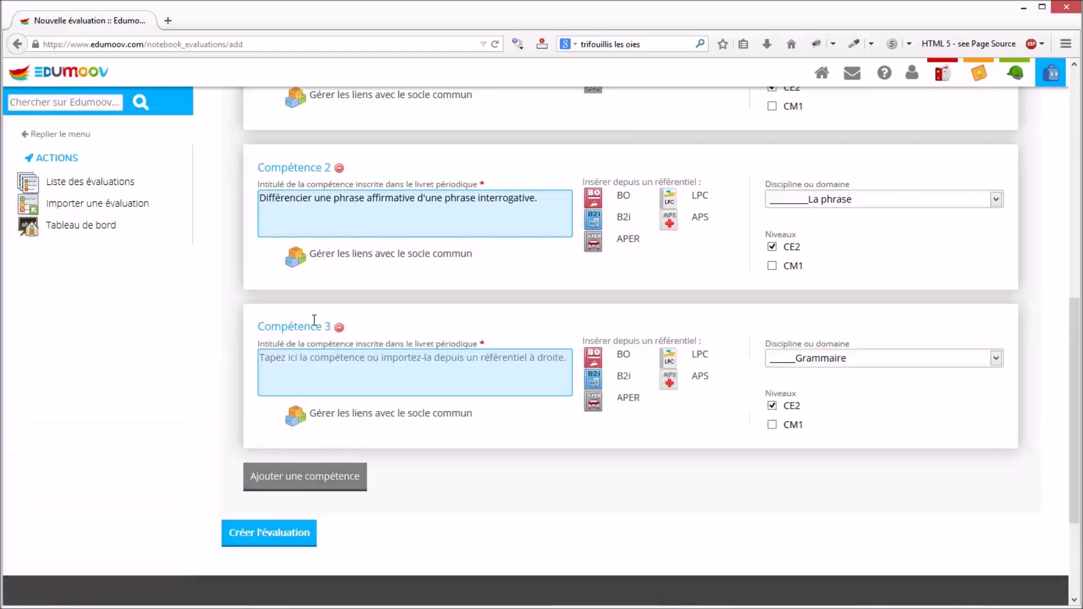
{"action": "left_click", "coordinate": [592, 356]}
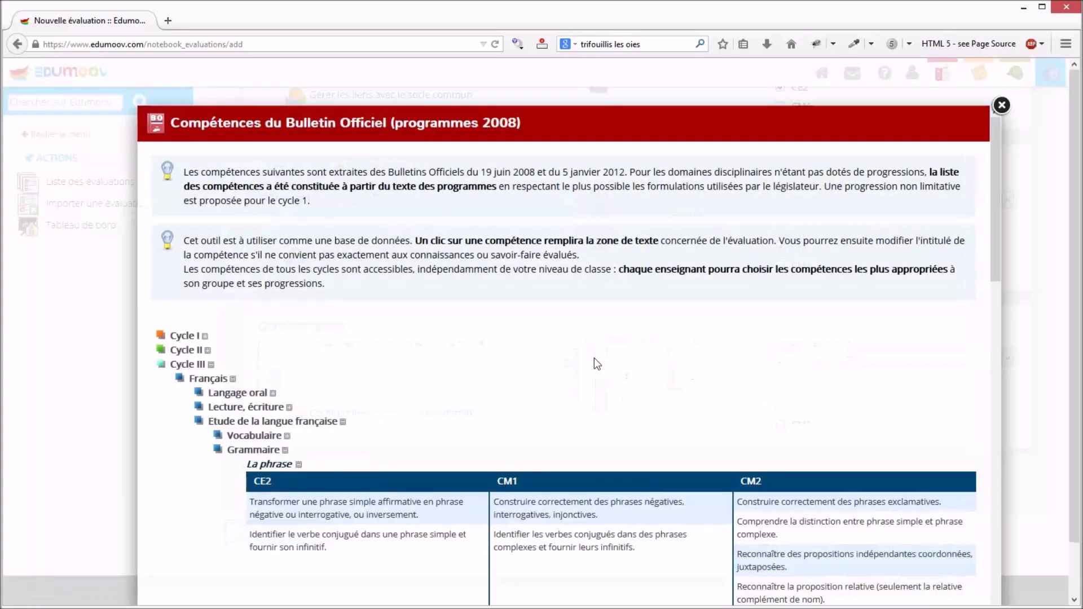
{"action": "scroll", "coordinate": [575, 360], "scroll_direction": "down", "scroll_amount": 1}
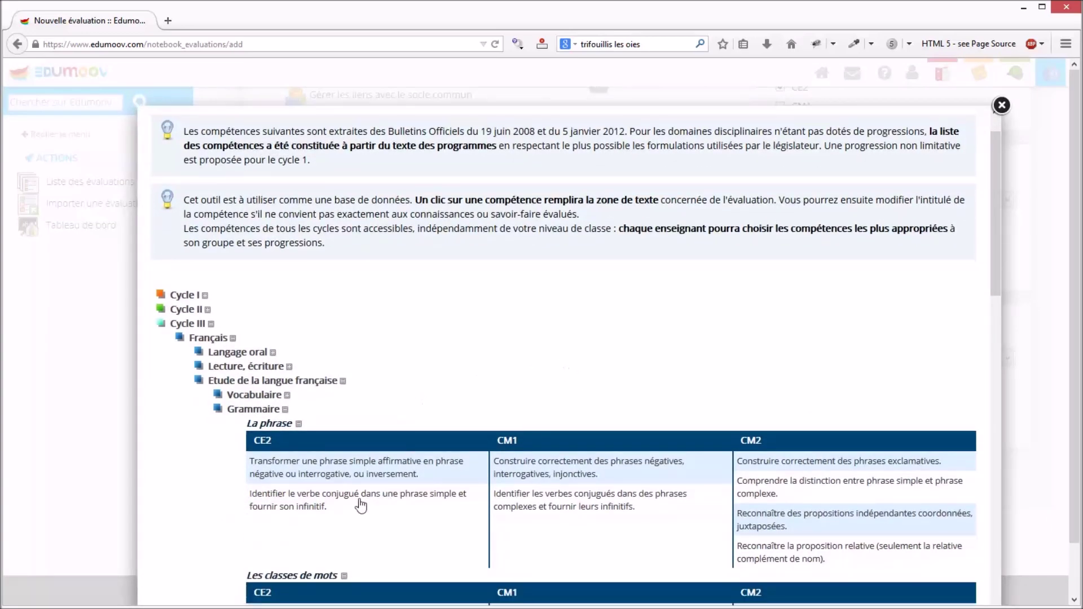
{"action": "left_click", "coordinate": [330, 499]}
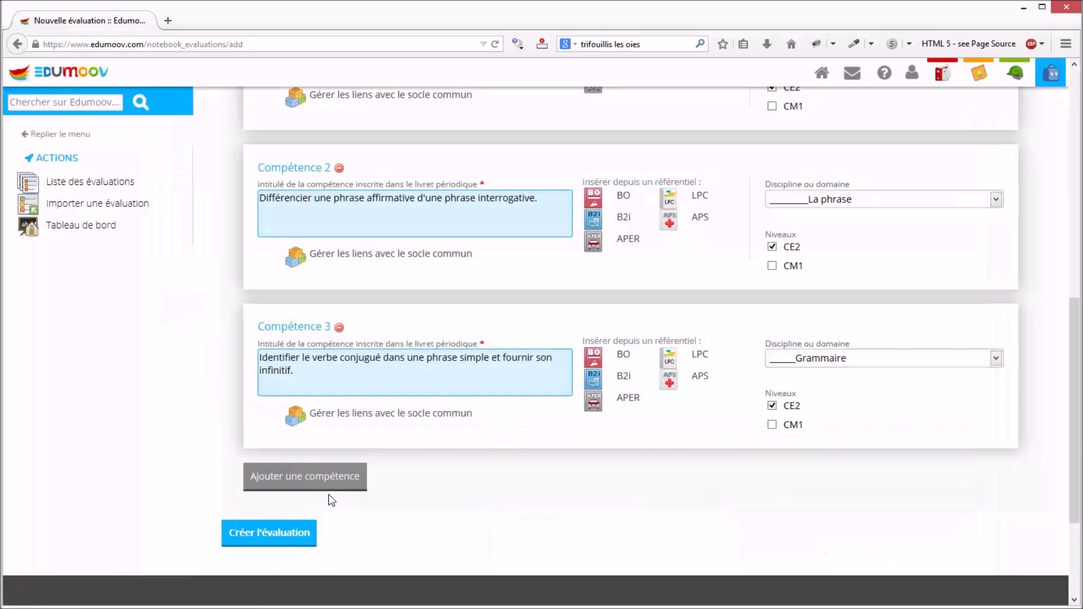
{"action": "left_click_drag", "start_coordinate": [490, 356], "coordinate": [389, 368]}
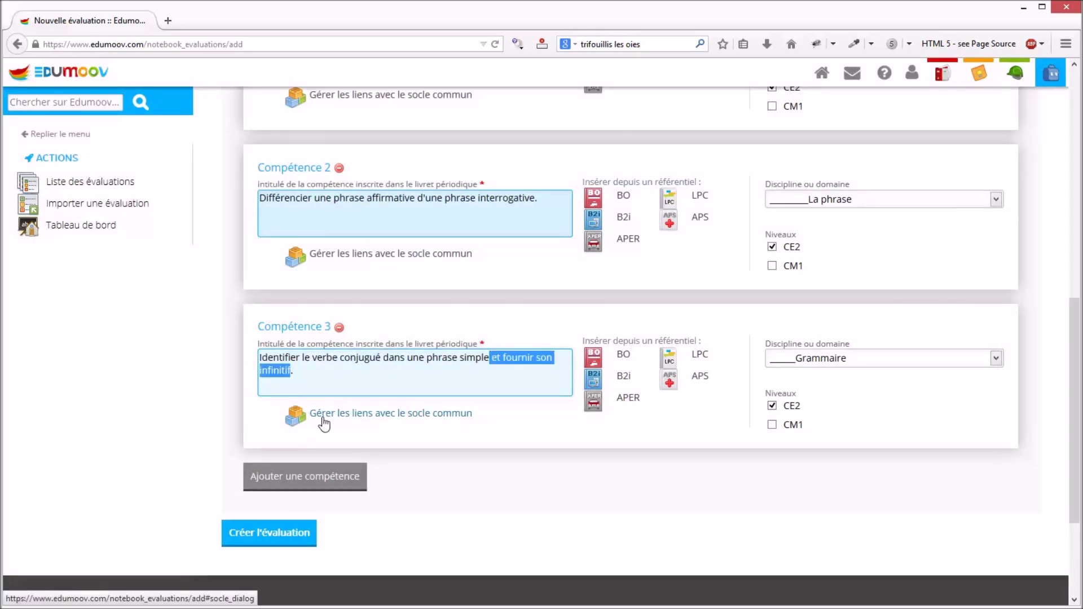
{"action": "key", "text": "BackSpace"}
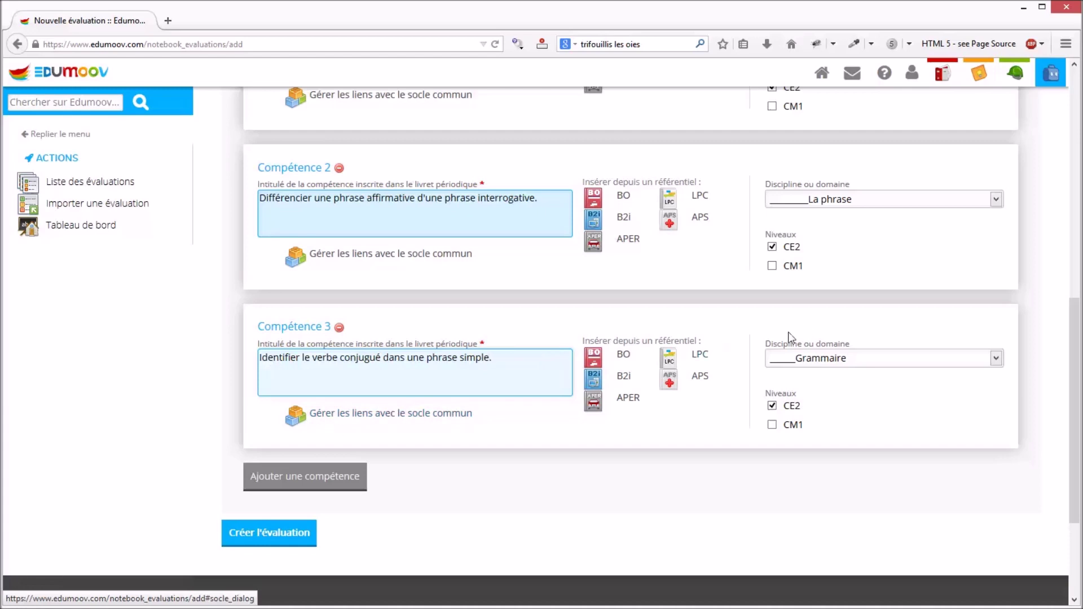
Set the discipline of Compétence 3 to "La phrase" and create the evaluation.
{"action": "left_click", "coordinate": [817, 359]}
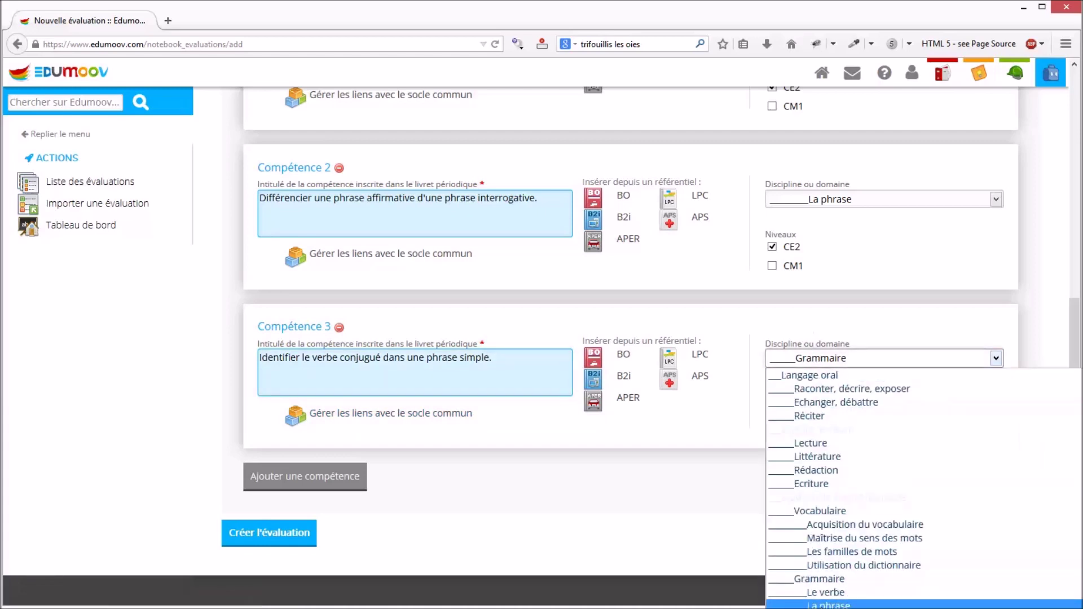
{"action": "left_click", "coordinate": [821, 604]}
{"action": "left_click", "coordinate": [290, 543]}
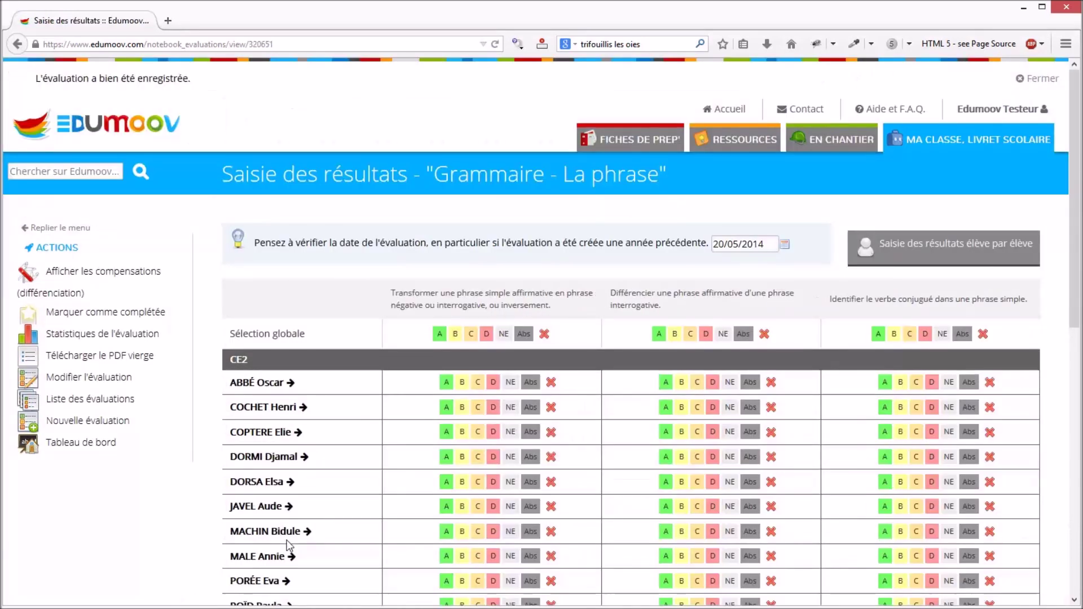
Grade the CE2 pupils in list order A, B, C, B, A, A, A, B, C, D for the first competency.
{"action": "scroll", "coordinate": [255, 496], "scroll_direction": "down", "scroll_amount": 2}
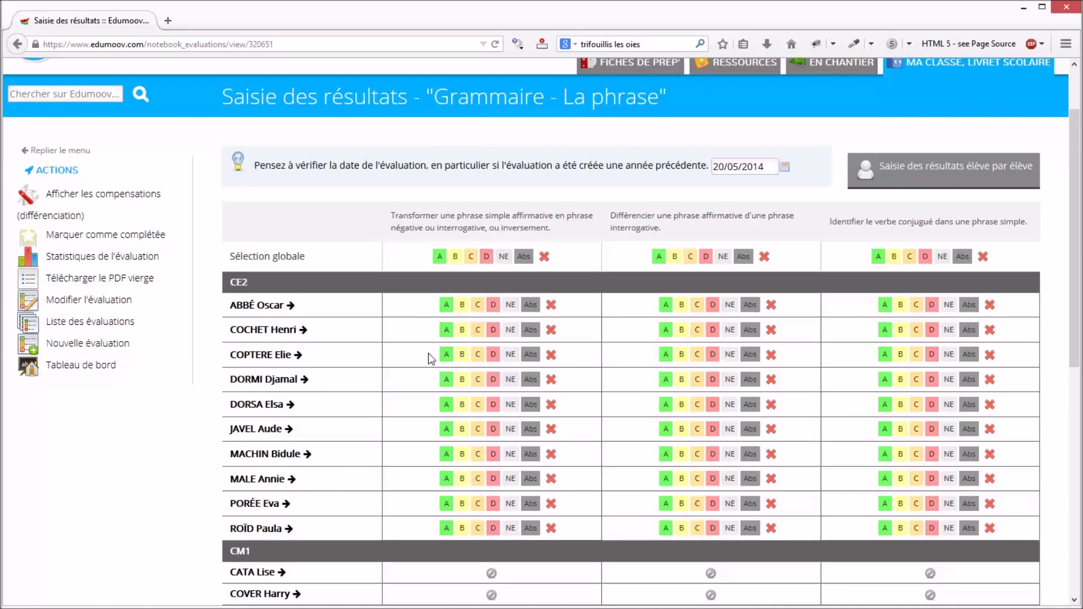
{"action": "left_click", "coordinate": [446, 305]}
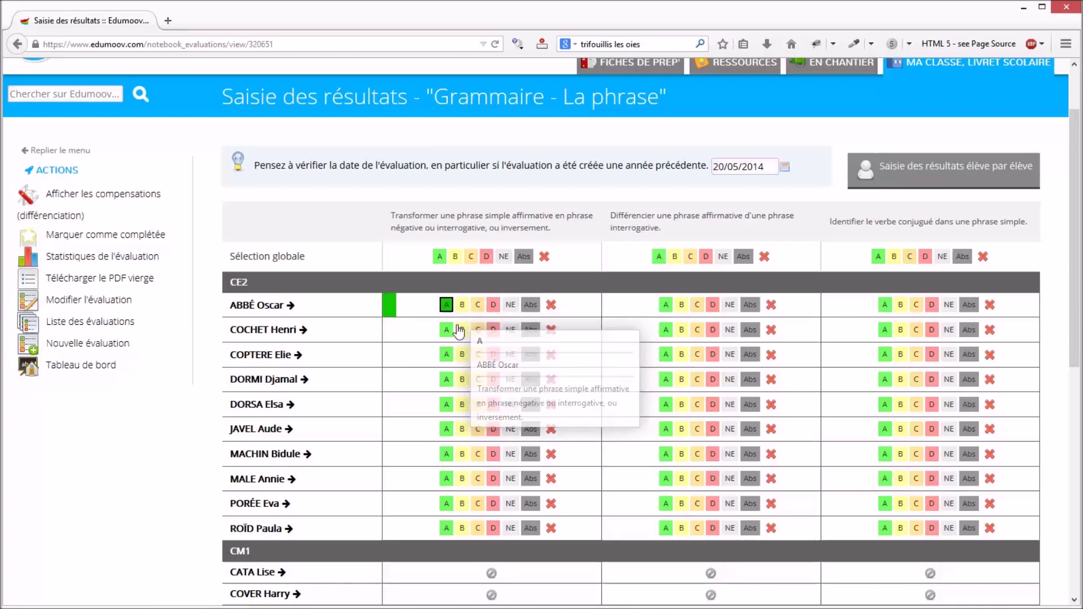
{"action": "left_click", "coordinate": [462, 330]}
{"action": "left_click", "coordinate": [477, 354]}
{"action": "left_click", "coordinate": [462, 379]}
{"action": "left_click", "coordinate": [447, 405]}
{"action": "left_click", "coordinate": [447, 429]}
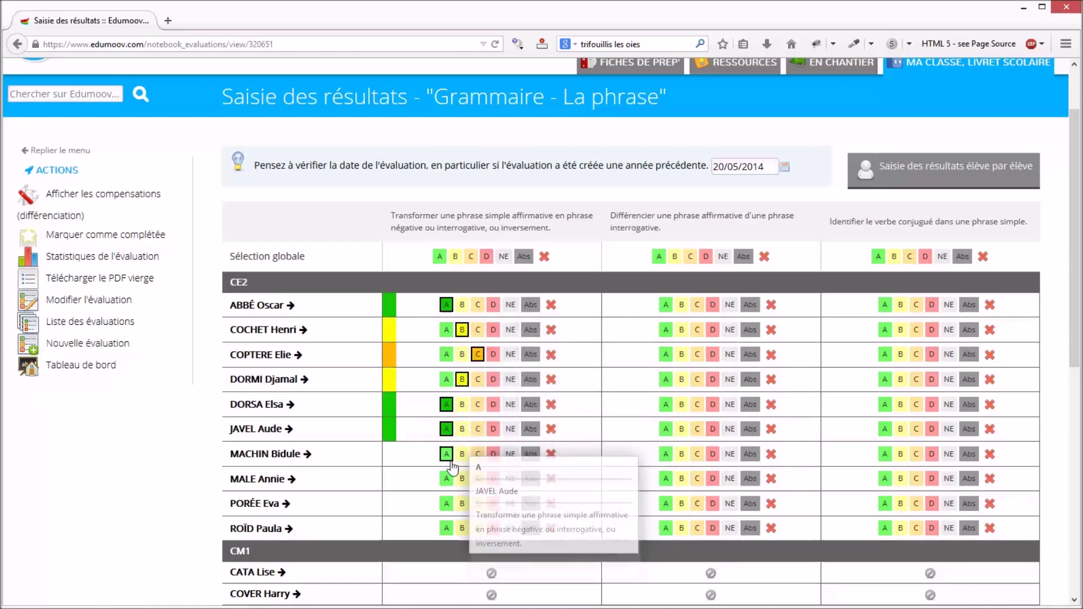
{"action": "left_click", "coordinate": [446, 454]}
{"action": "left_click", "coordinate": [462, 479]}
{"action": "left_click", "coordinate": [477, 503]}
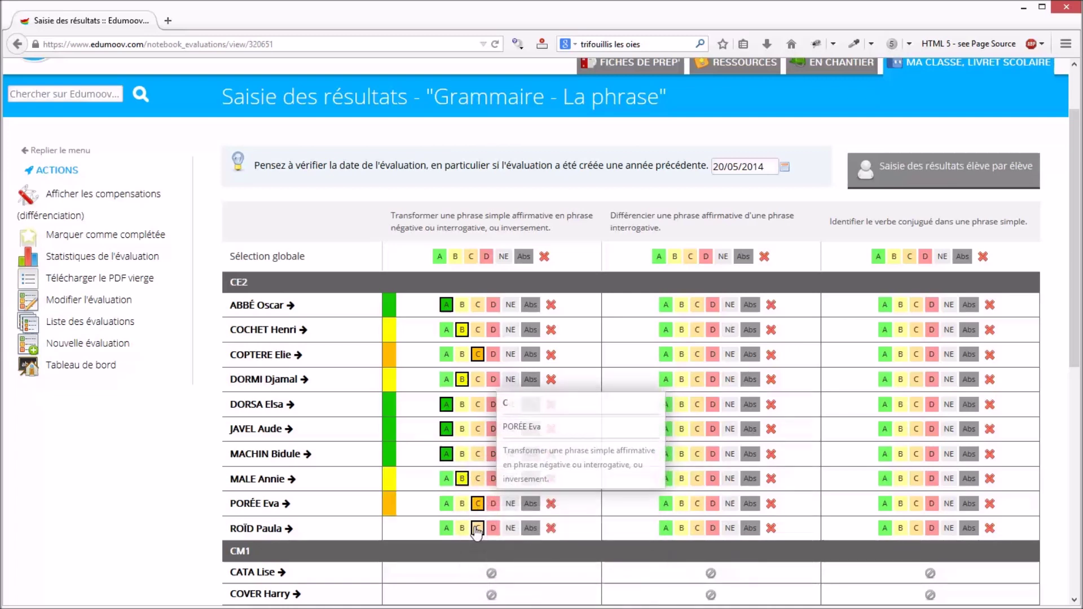
{"action": "left_click", "coordinate": [493, 528]}
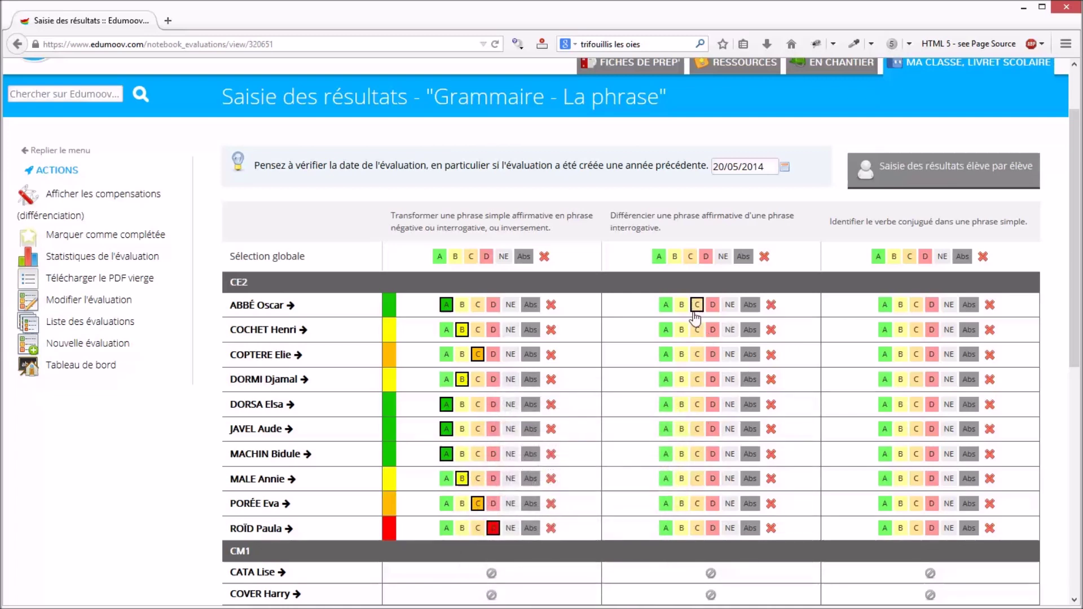
Give all CE2 pupils an A at once for the competency "Différencier une phrase affirmative d'une phrase interrogative.".
{"action": "left_click", "coordinate": [659, 256]}
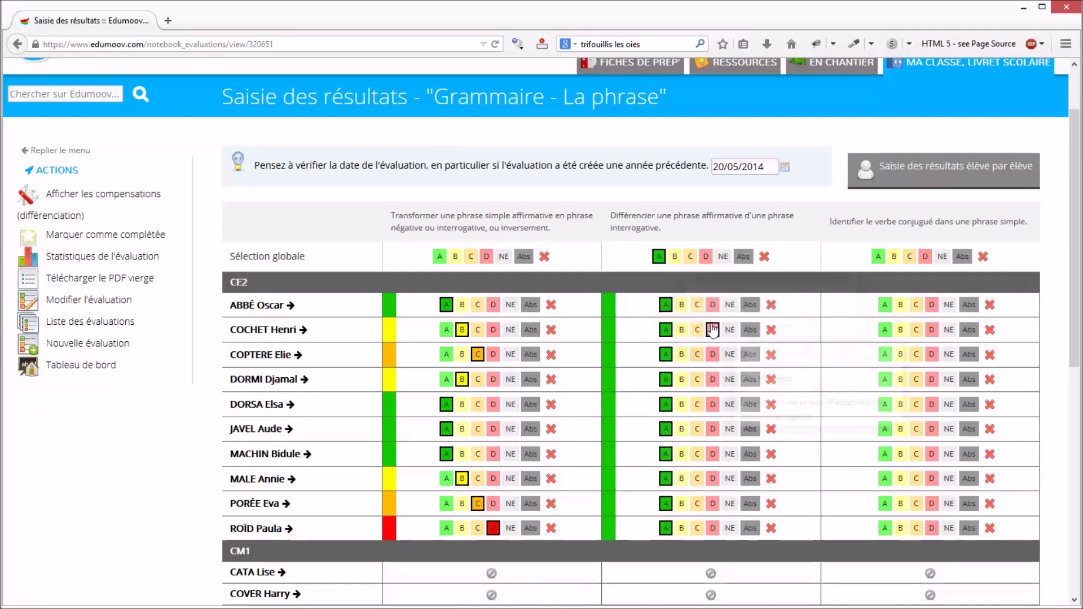
For the second competency, change the second CE2 pupil's grade to B, the fourth's to C and the eighth's to D.
{"action": "left_click", "coordinate": [681, 329]}
{"action": "left_click", "coordinate": [697, 379]}
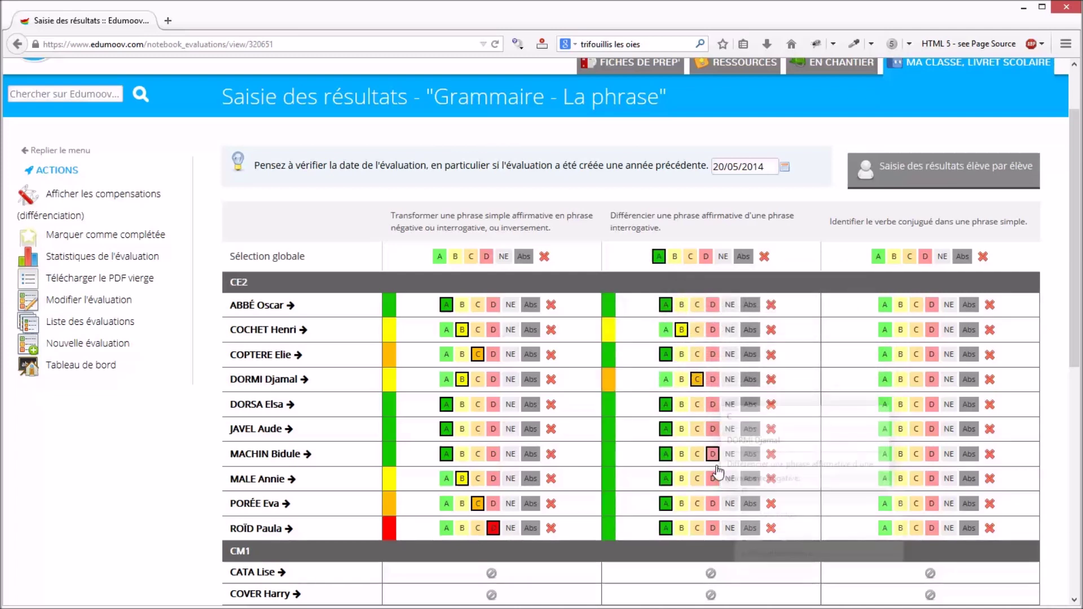
{"action": "left_click", "coordinate": [713, 479]}
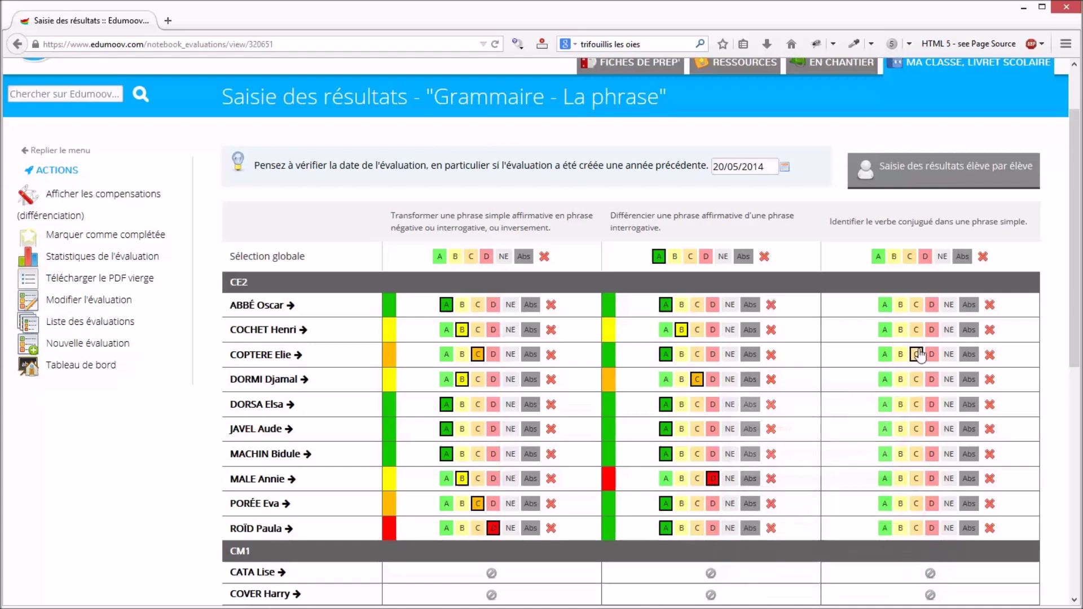
For the third competency, give all pupils A, set the second, third and eighth CE2 pupils to B and the fourth to C, and save.
{"action": "left_click", "coordinate": [878, 256]}
{"action": "left_click", "coordinate": [900, 478]}
{"action": "scroll", "coordinate": [349, 430], "scroll_direction": "down", "scroll_amount": 7}
{"action": "left_click", "coordinate": [350, 430]}
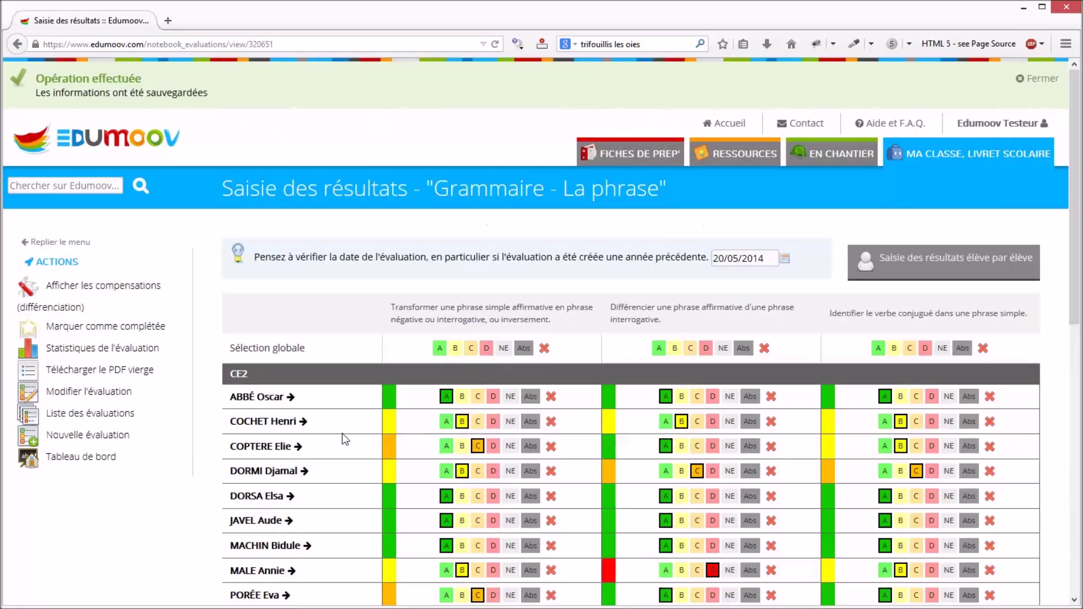
Start a new evaluation titled "Nombres et calculs - bilan" for Période 3 in the domain "Nombres et calcul".
{"action": "left_click", "coordinate": [83, 437]}
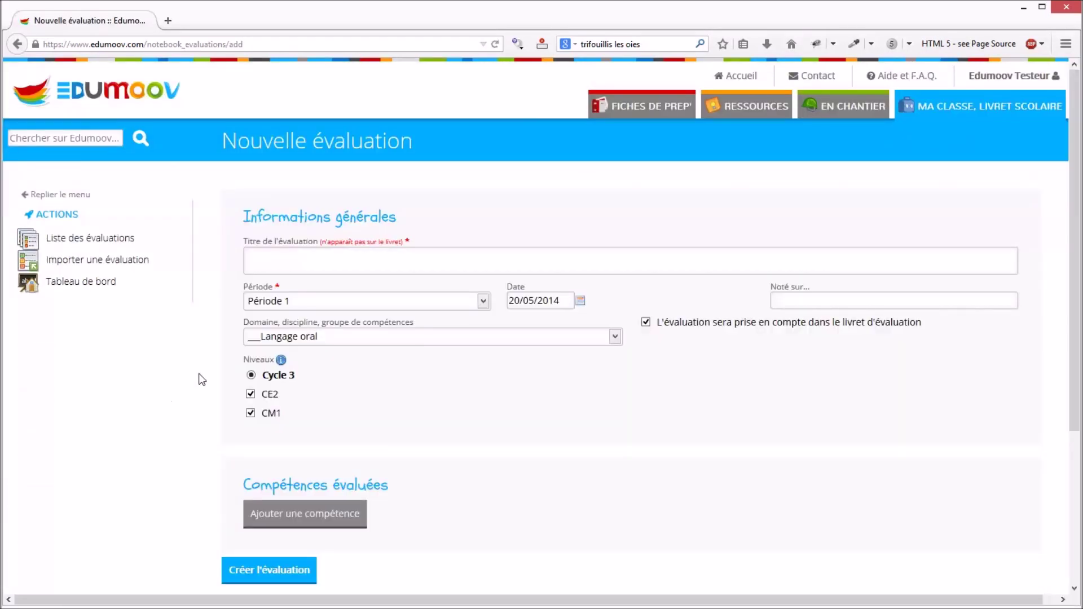
{"action": "scroll", "coordinate": [201, 380], "scroll_direction": "down", "scroll_amount": 2}
{"action": "left_click", "coordinate": [283, 180]}
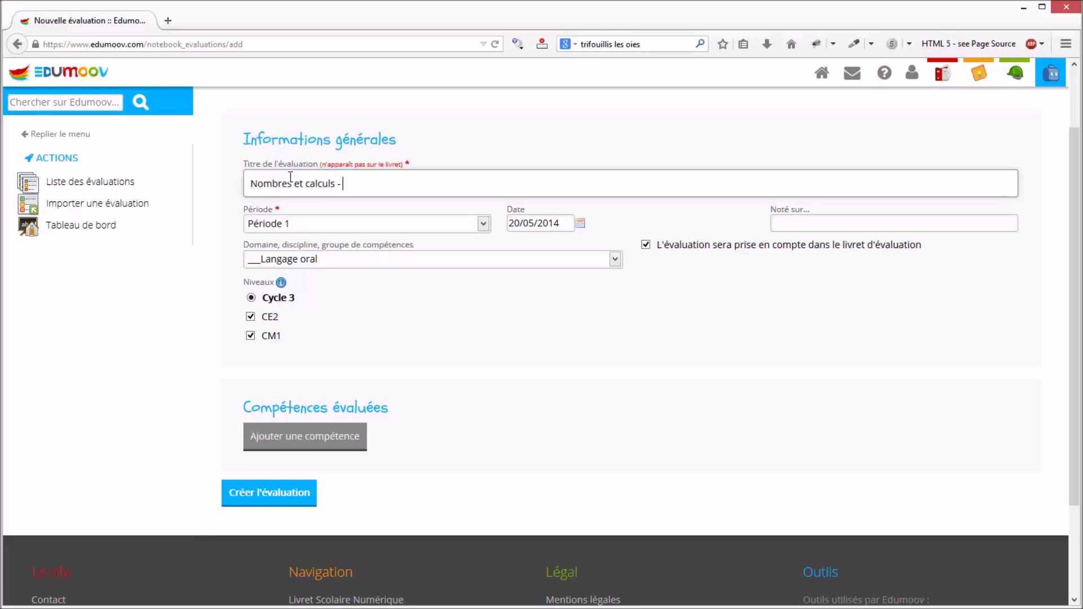
{"action": "left_click", "coordinate": [417, 222]}
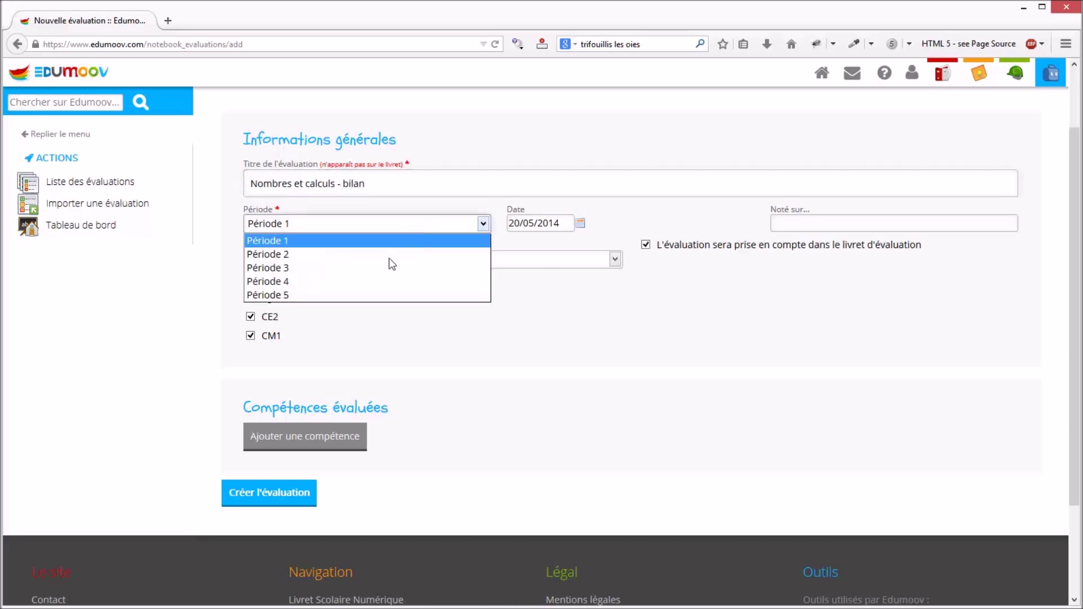
{"action": "left_click", "coordinate": [361, 268]}
{"action": "left_click", "coordinate": [360, 265]}
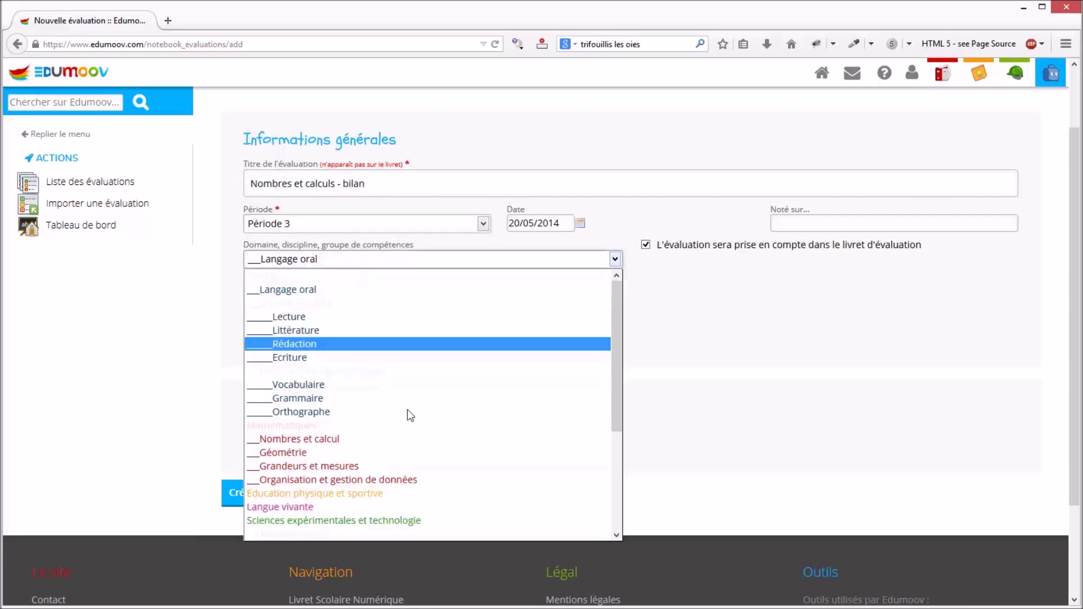
{"action": "left_click", "coordinate": [361, 437]}
Add the BO's CE2 competency "Connaître, savoir écrire et nommer les nombres entiers jusqu'au million." as Compétence 1, for CE2 only.
{"action": "scroll", "coordinate": [347, 271], "scroll_direction": "down", "scroll_amount": 2}
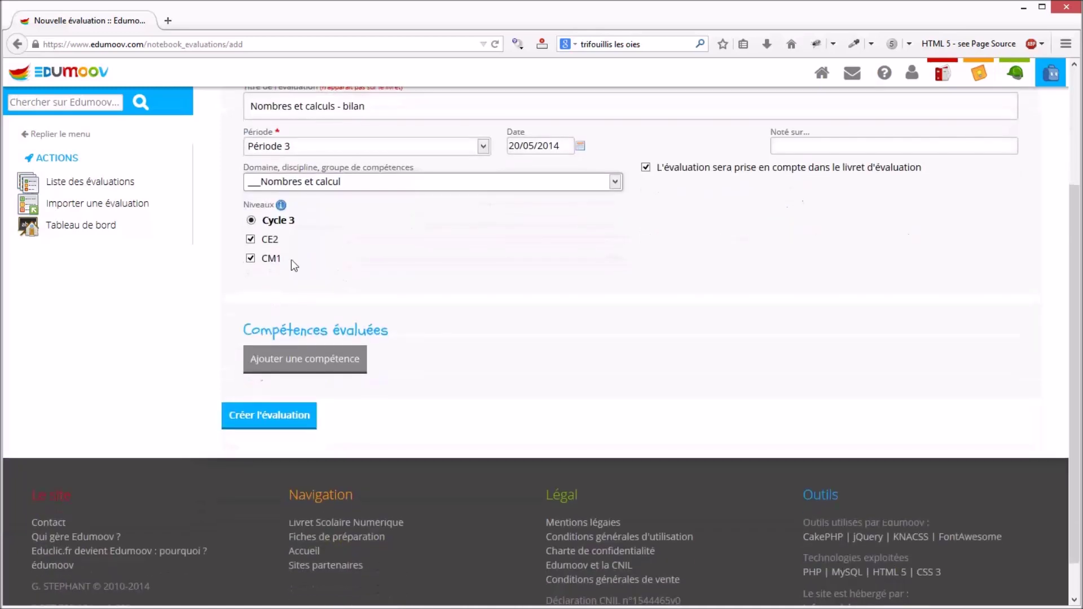
{"action": "left_click", "coordinate": [315, 360]}
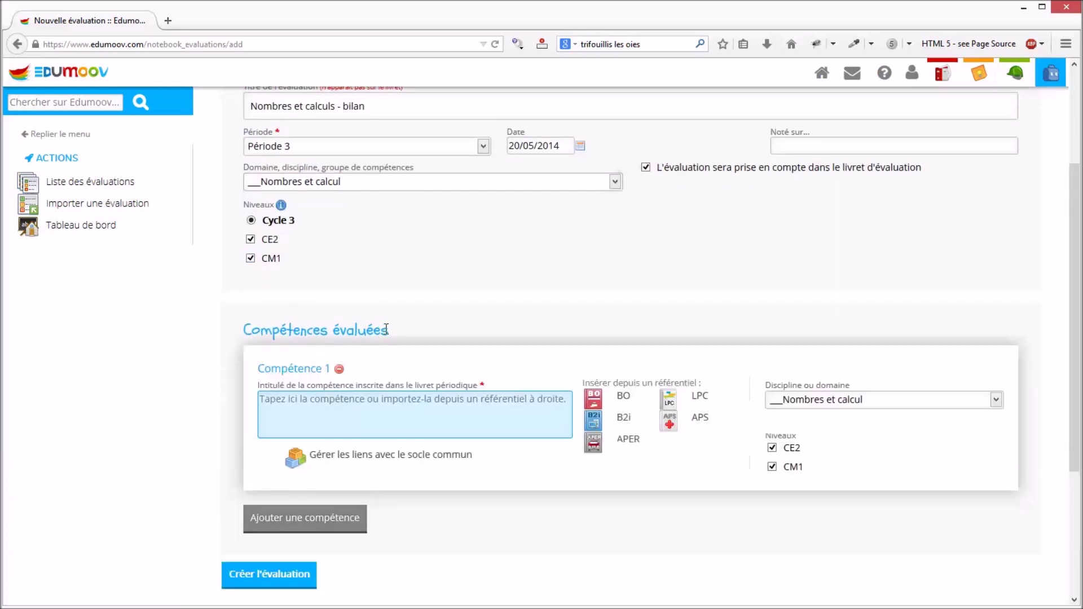
{"action": "scroll", "coordinate": [386, 329], "scroll_direction": "down", "scroll_amount": 2}
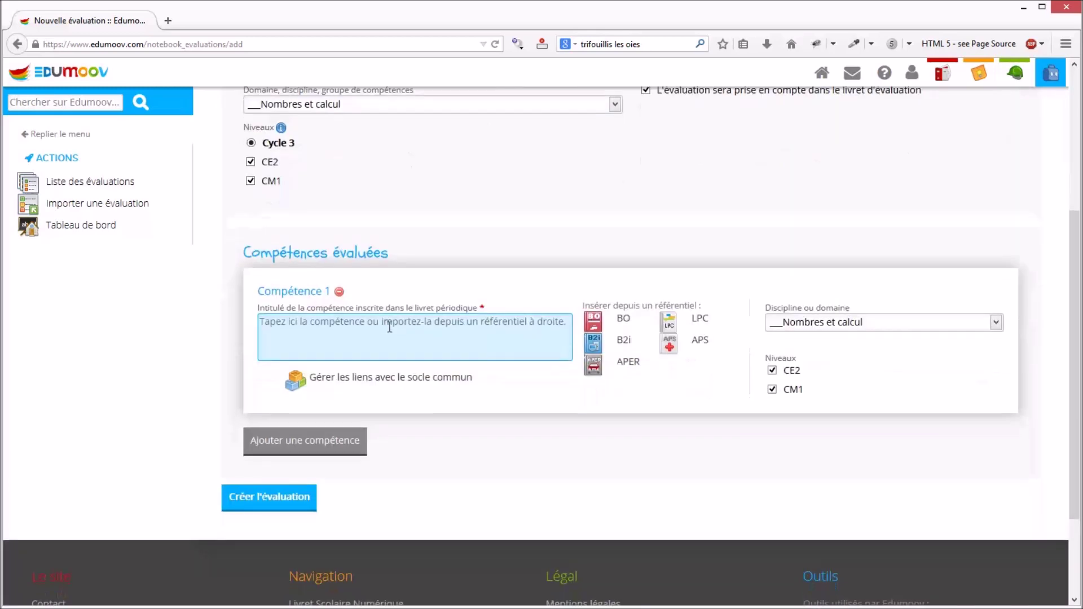
{"action": "left_click", "coordinate": [593, 323]}
{"action": "left_click", "coordinate": [214, 366]}
{"action": "scroll", "coordinate": [340, 386], "scroll_direction": "down", "scroll_amount": 2}
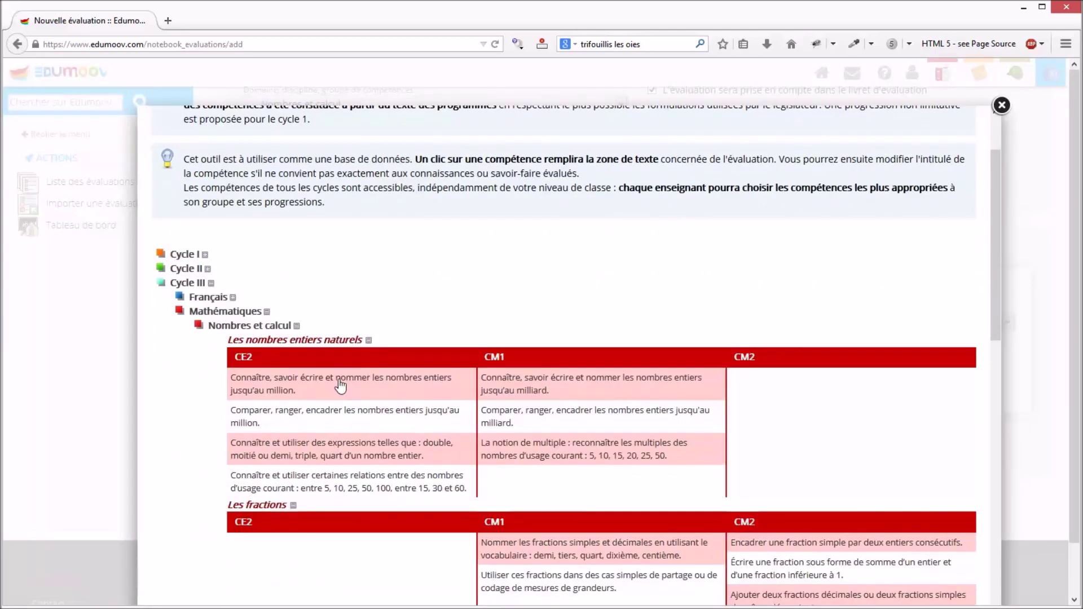
{"action": "left_click", "coordinate": [339, 382]}
{"action": "scroll", "coordinate": [339, 377], "scroll_direction": "down", "scroll_amount": 2}
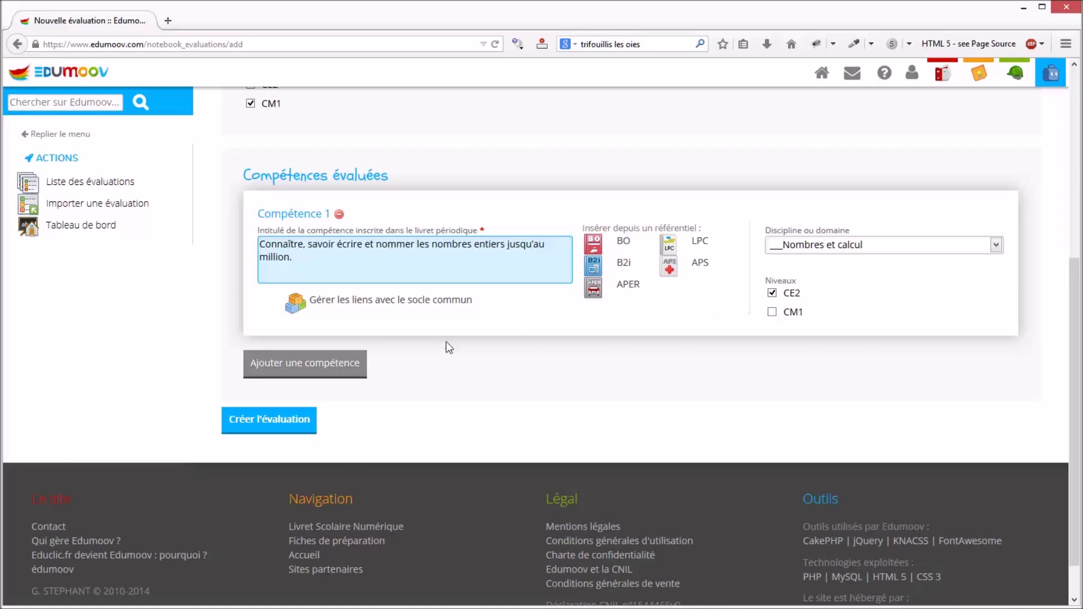
Add the BO's CE2 competency "Comparer, ranger, encadrer les nombres entiers jusqu'au million." as Compétence 2, for CE2 only.
{"action": "left_click", "coordinate": [333, 372]}
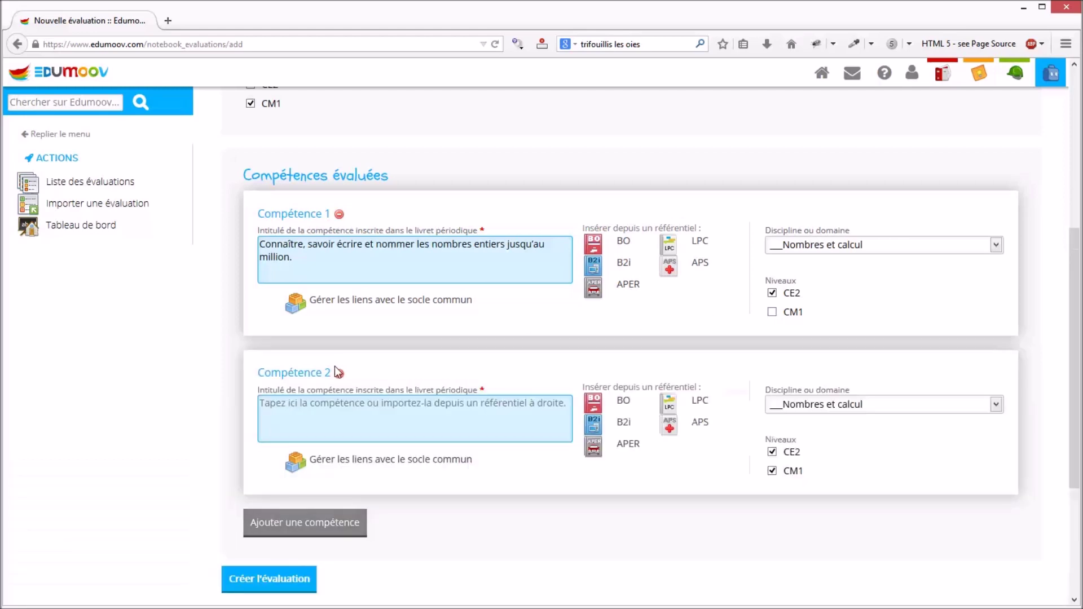
{"action": "scroll", "coordinate": [564, 339], "scroll_direction": "down", "scroll_amount": 2}
{"action": "left_click", "coordinate": [594, 326]}
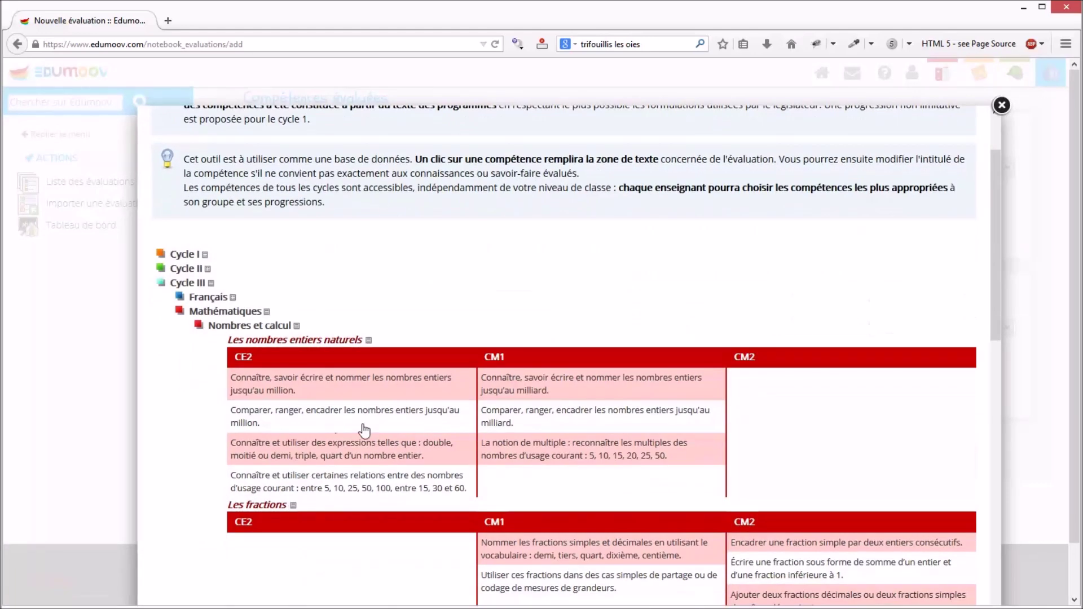
{"action": "left_click", "coordinate": [365, 424]}
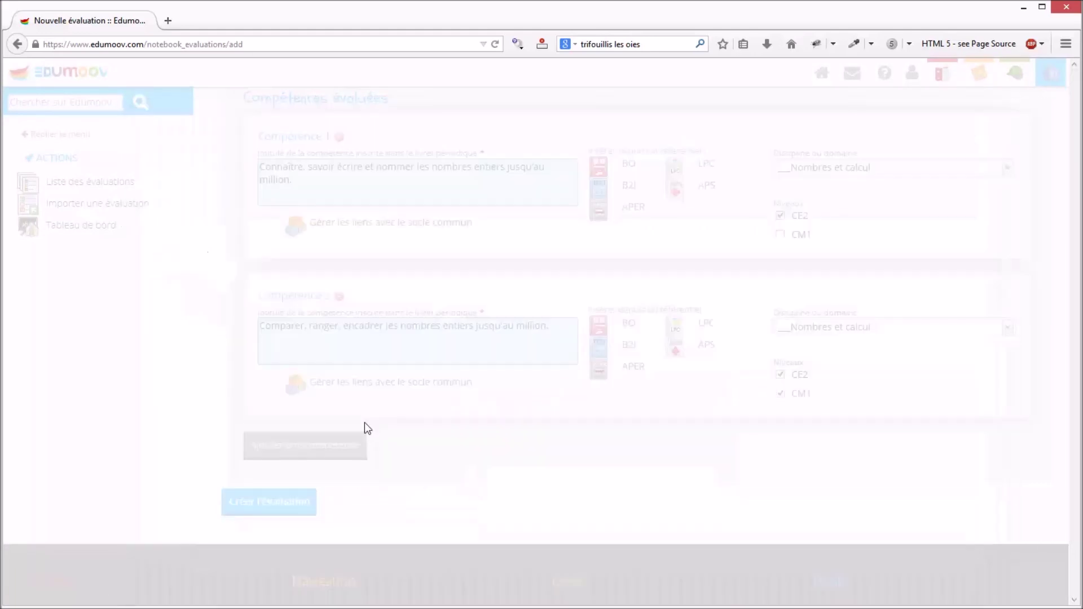
{"action": "scroll", "coordinate": [367, 423], "scroll_direction": "down", "scroll_amount": 3}
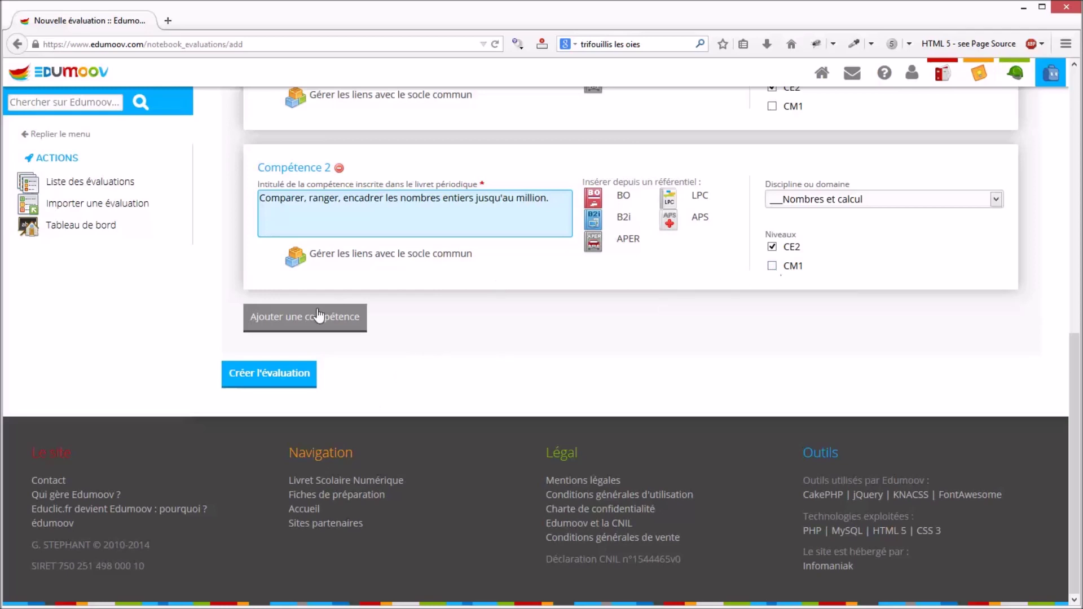
Add Compétence 3 from the BO's CE2 whole-number list, on relations between common numbers (5, 10, 25, 50, 100; 15, 30, 60).
{"action": "left_click", "coordinate": [314, 324]}
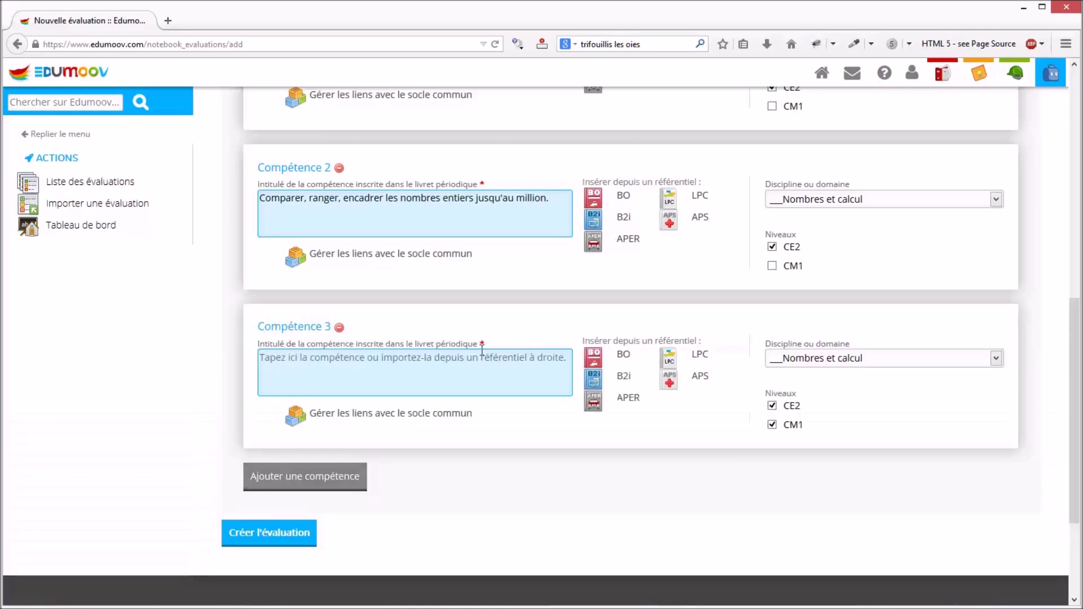
{"action": "left_click", "coordinate": [594, 358]}
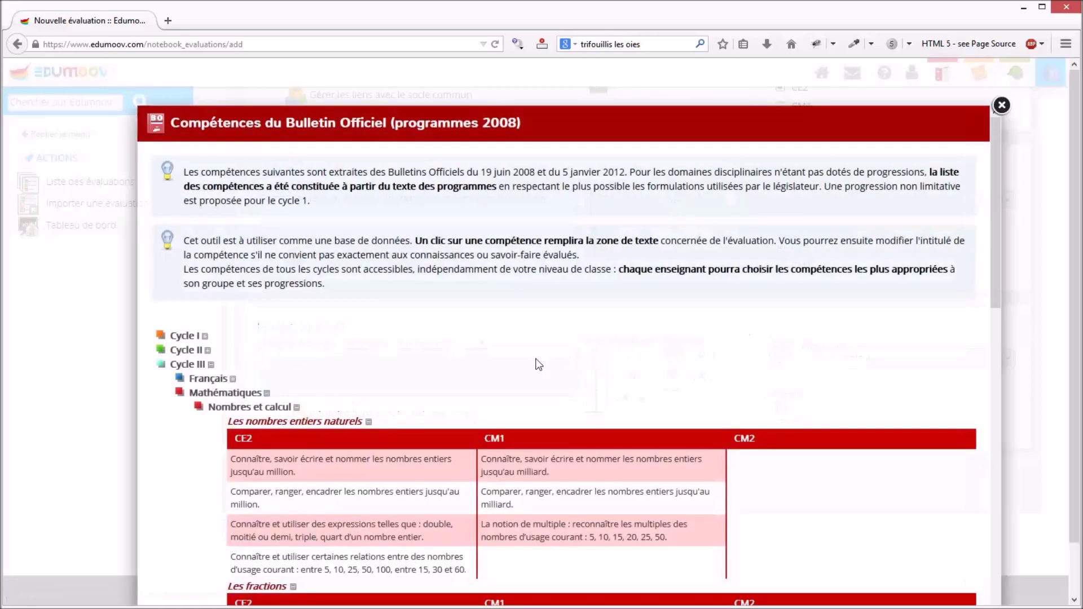
{"action": "scroll", "coordinate": [533, 364], "scroll_direction": "down", "scroll_amount": 2}
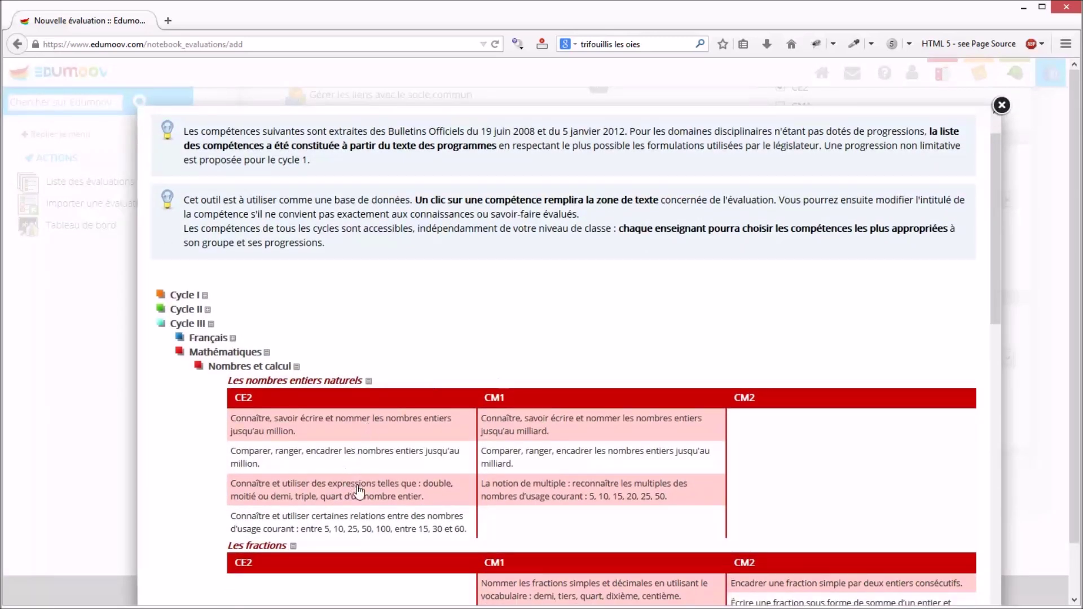
{"action": "left_click", "coordinate": [361, 529]}
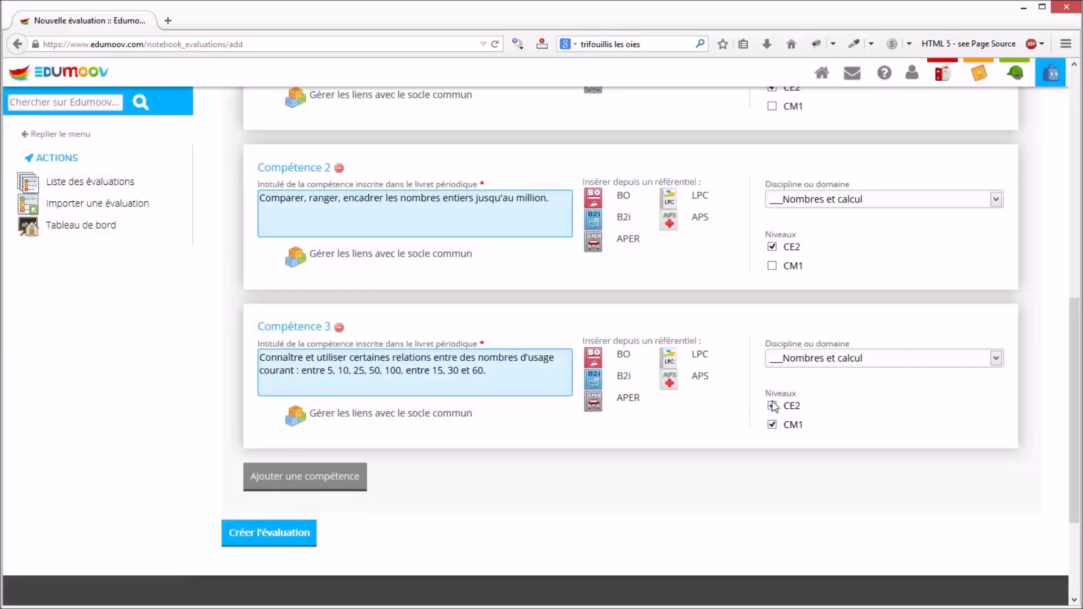
Add the BO's CM1 competency "Connaître, savoir écrire et nommer les nombres entiers jusqu'au milliard." as Compétence 4, for CM1 only.
{"action": "left_click", "coordinate": [289, 476]}
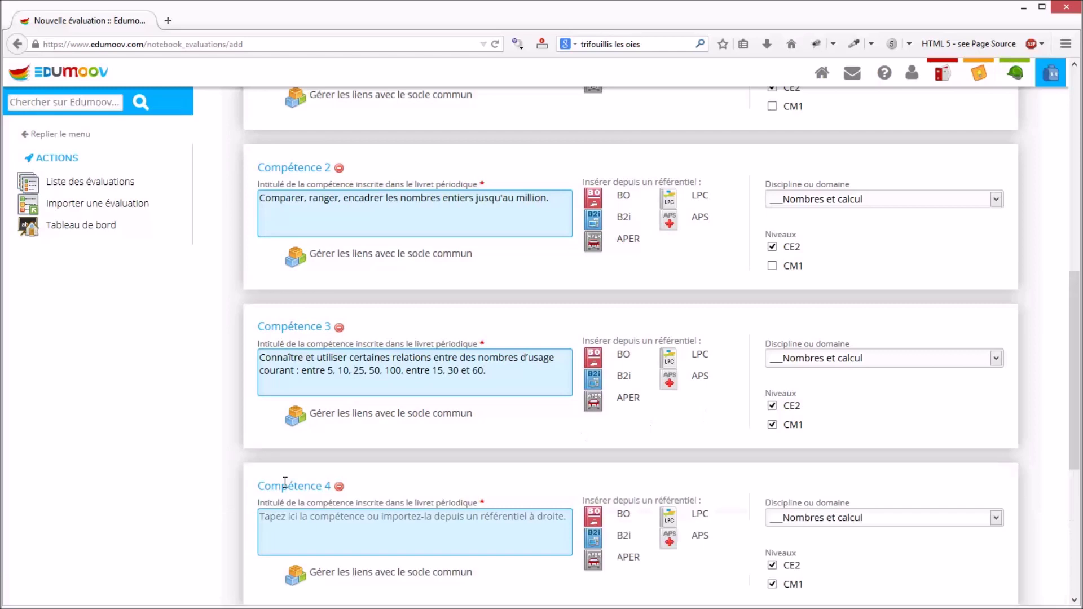
{"action": "scroll", "coordinate": [372, 460], "scroll_direction": "down", "scroll_amount": 3}
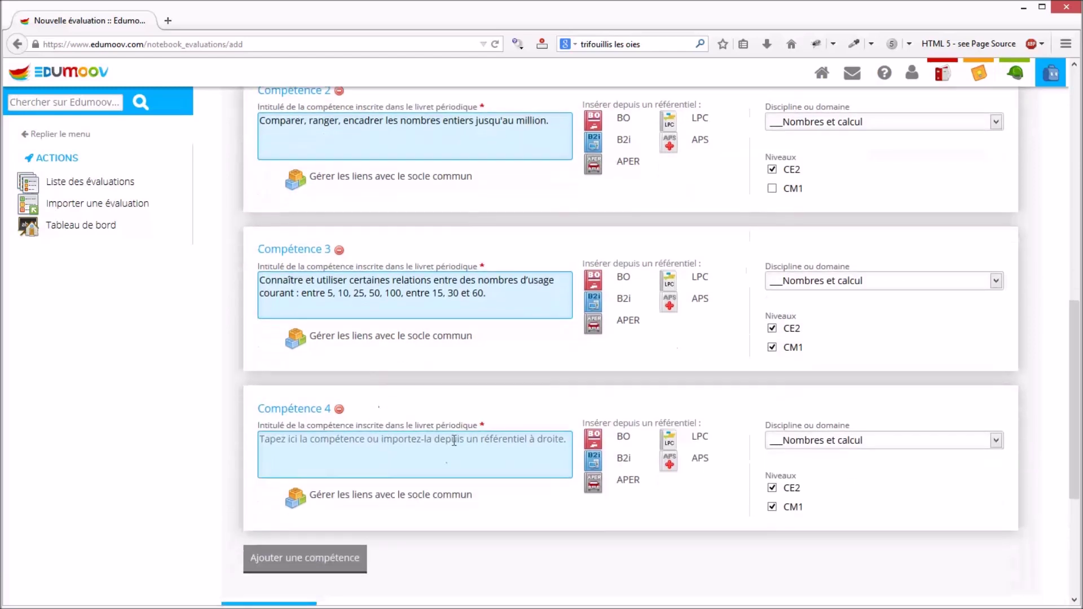
{"action": "left_click", "coordinate": [598, 437]}
{"action": "scroll", "coordinate": [592, 423], "scroll_direction": "down", "scroll_amount": 3}
{"action": "left_click", "coordinate": [587, 395]}
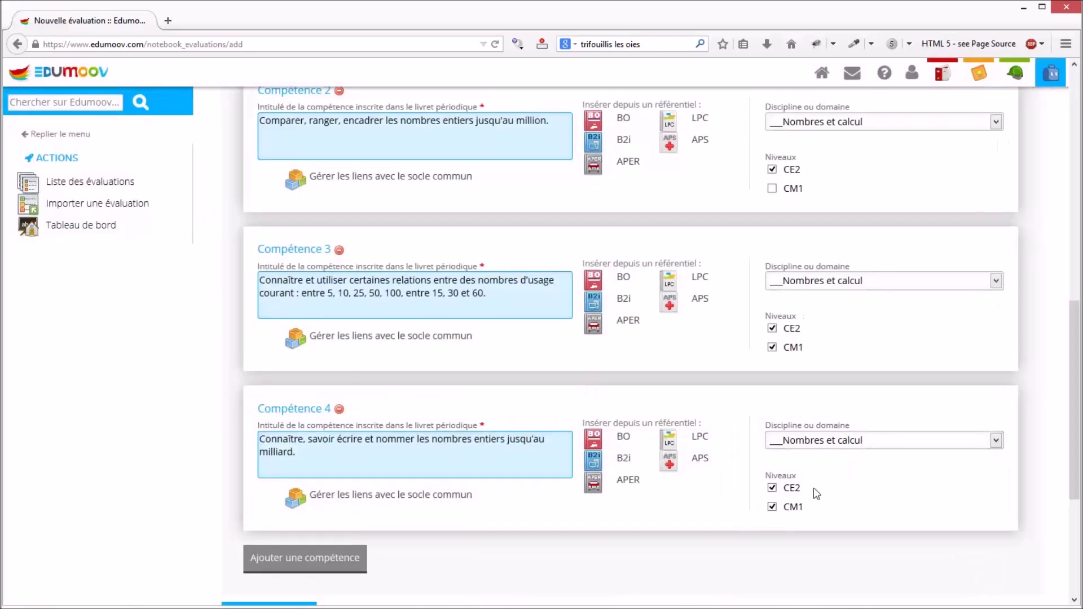
{"action": "scroll", "coordinate": [703, 498], "scroll_direction": "down", "scroll_amount": 5}
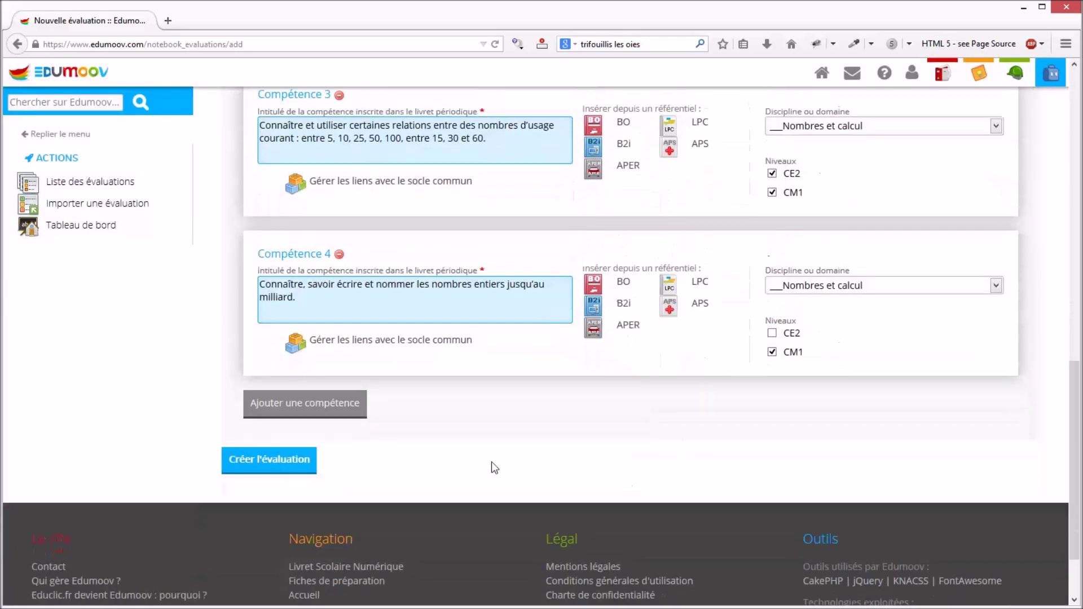
Add the BO's "Comparer, ranger, encadrer les nombres entiers jusqu'au milliard." as Compétence 5 for CM1 only and create the evaluation.
{"action": "left_click", "coordinate": [350, 405]}
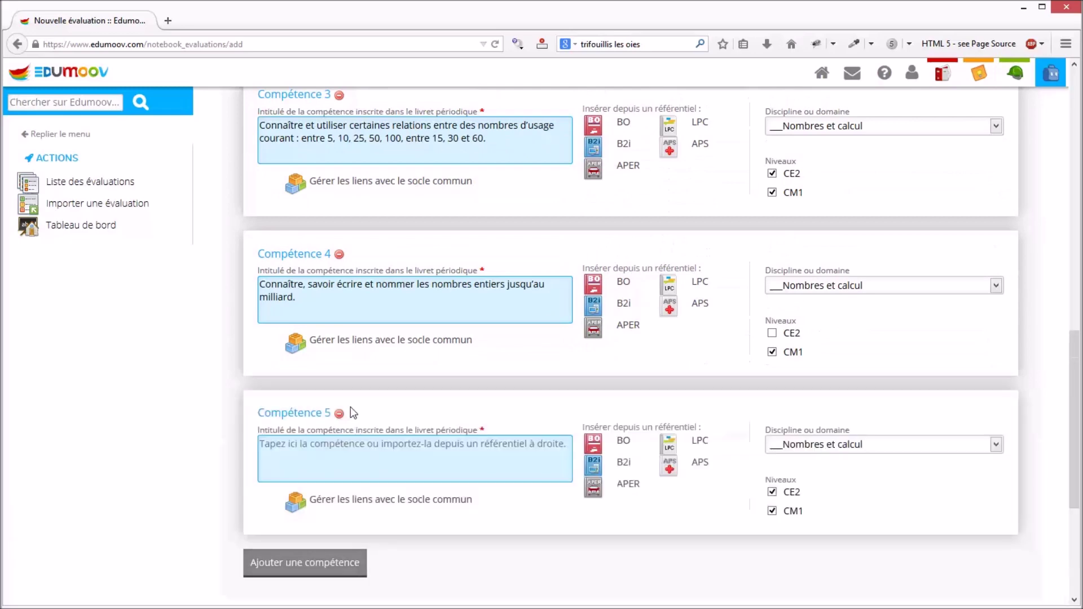
{"action": "left_click", "coordinate": [593, 445]}
{"action": "scroll", "coordinate": [617, 438], "scroll_direction": "down", "scroll_amount": 2}
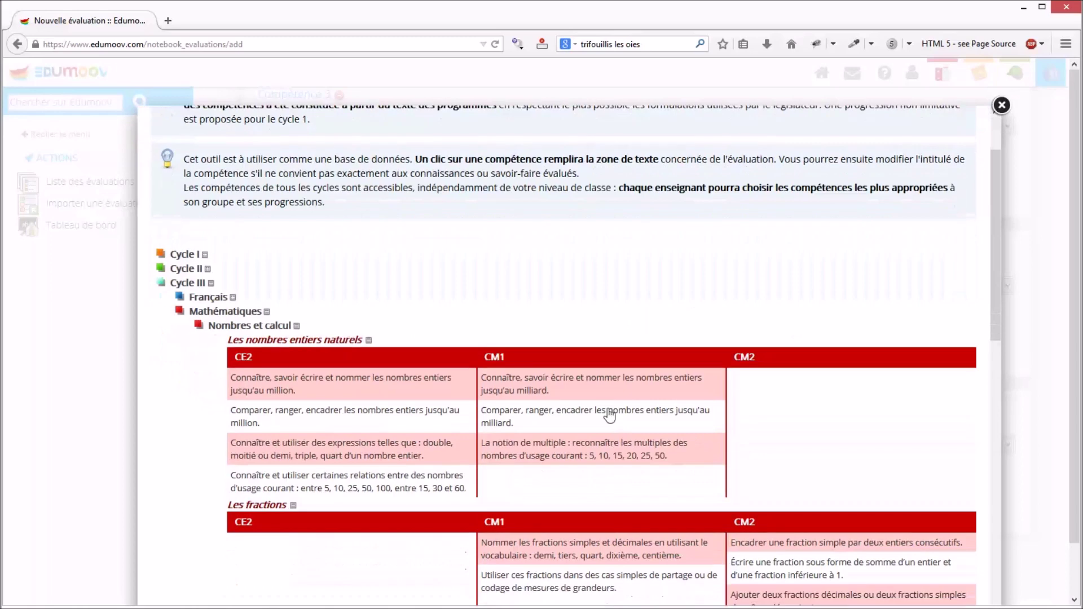
{"action": "left_click", "coordinate": [602, 415]}
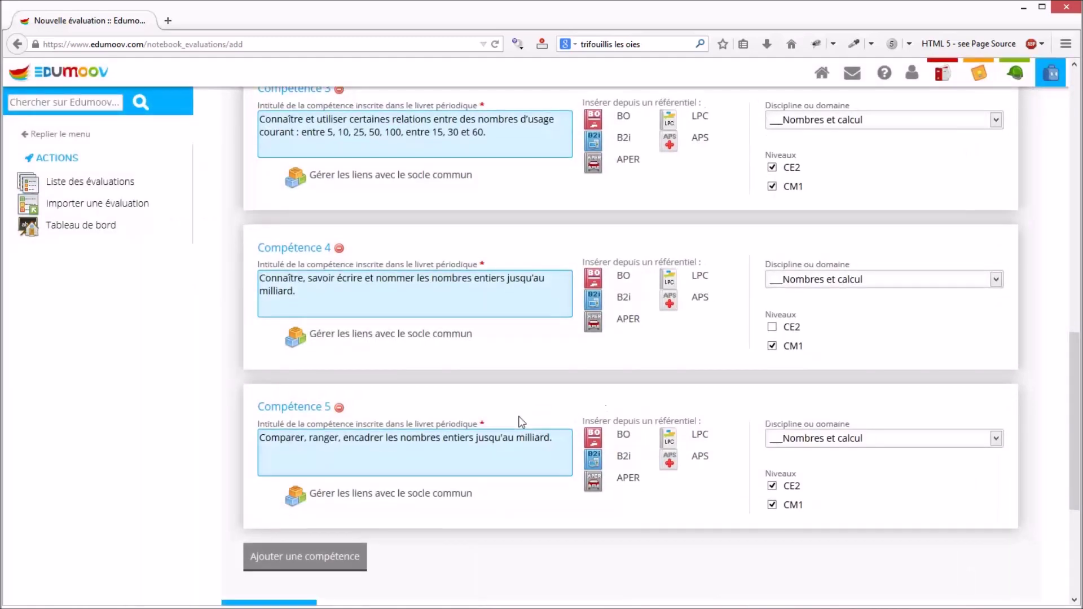
{"action": "scroll", "coordinate": [698, 430], "scroll_direction": "down", "scroll_amount": 3}
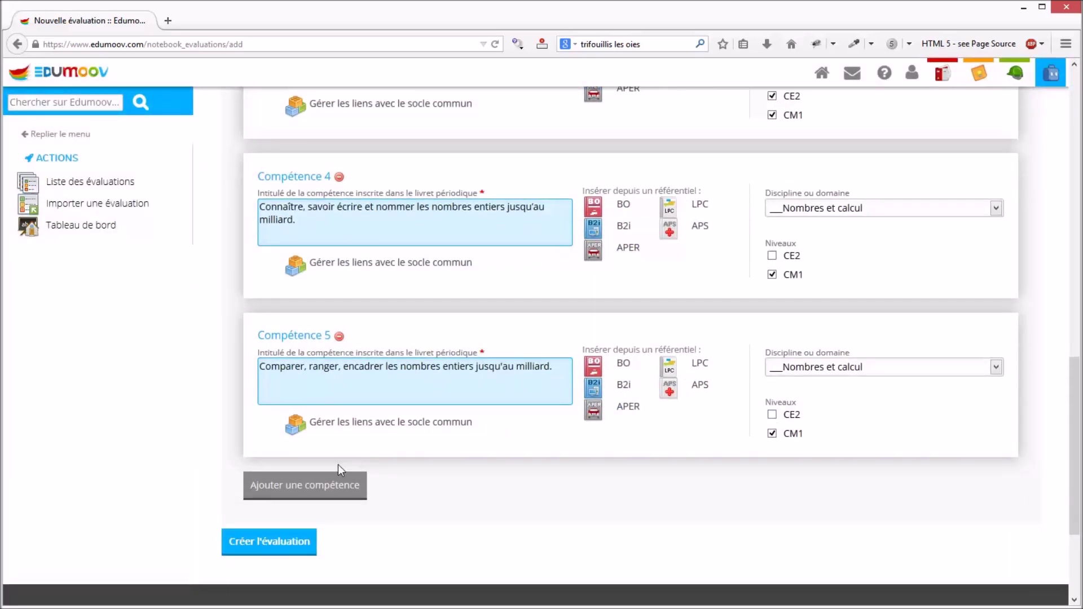
{"action": "left_click", "coordinate": [293, 545]}
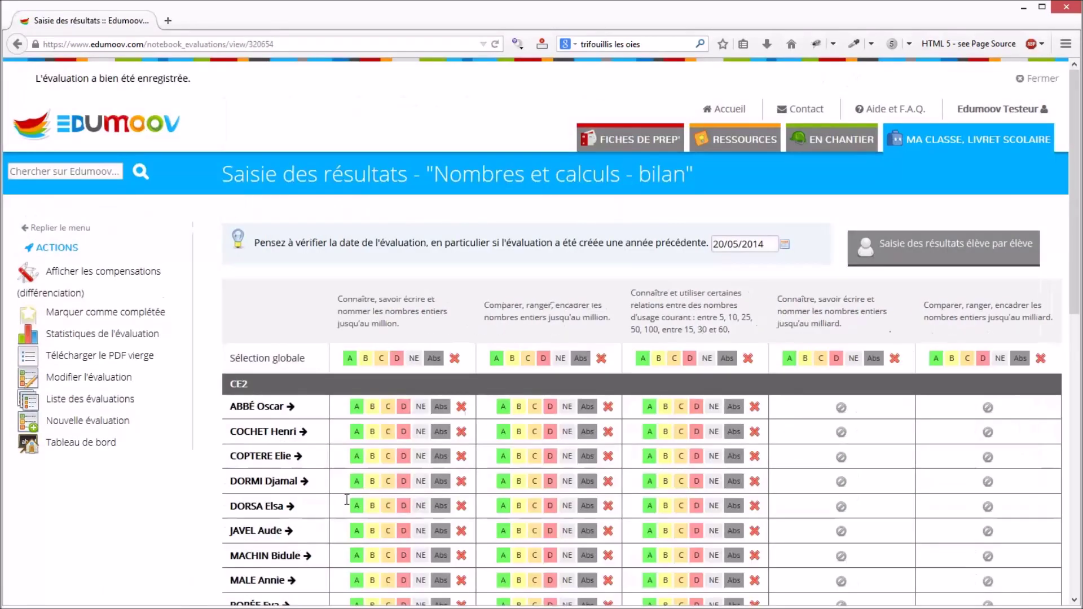
For the first competency, give all CE2 pupils A, then set the first two to B, the third to D and the fourth and fifth to C.
{"action": "scroll", "coordinate": [394, 448], "scroll_direction": "down", "scroll_amount": 4}
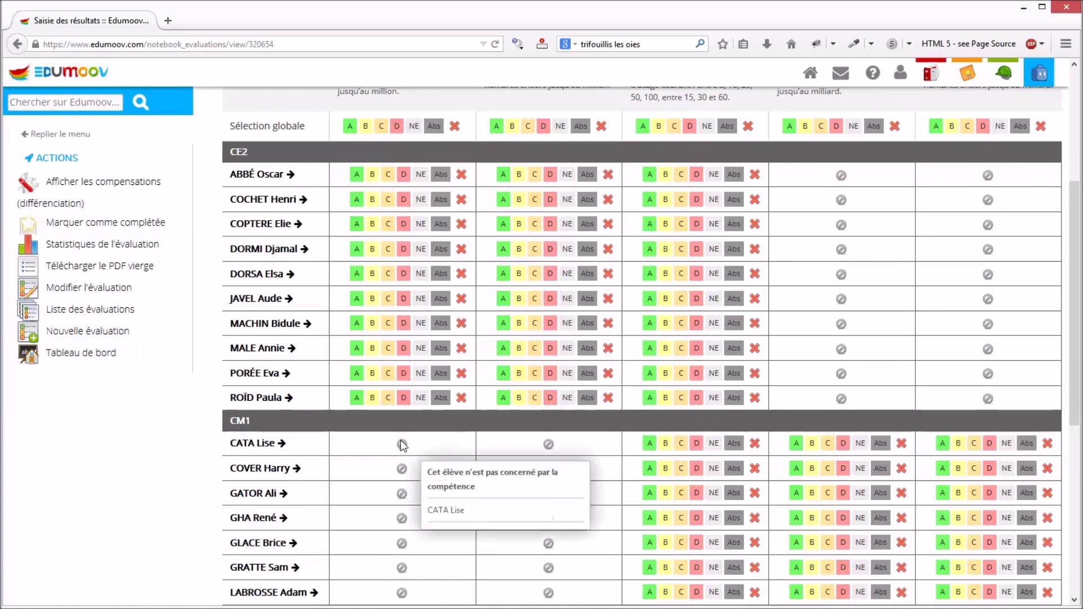
{"action": "left_click", "coordinate": [352, 126]}
{"action": "left_click", "coordinate": [372, 174]}
{"action": "left_click", "coordinate": [372, 199]}
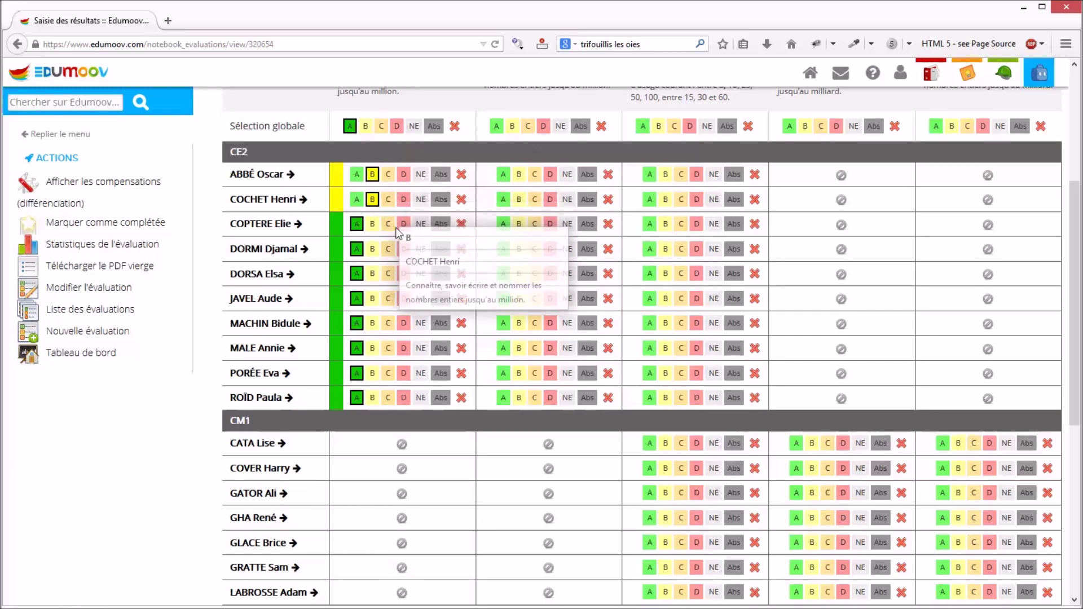
{"action": "left_click", "coordinate": [403, 224]}
{"action": "left_click", "coordinate": [388, 249]}
{"action": "left_click", "coordinate": [388, 273]}
For the second competency, give all CE2 pupils B, then set the second and third to A and the fifth and sixth to C.
{"action": "left_click", "coordinate": [503, 224]}
{"action": "left_click", "coordinate": [512, 126]}
{"action": "left_click", "coordinate": [503, 199]}
{"action": "left_click", "coordinate": [503, 224]}
{"action": "left_click", "coordinate": [534, 273]}
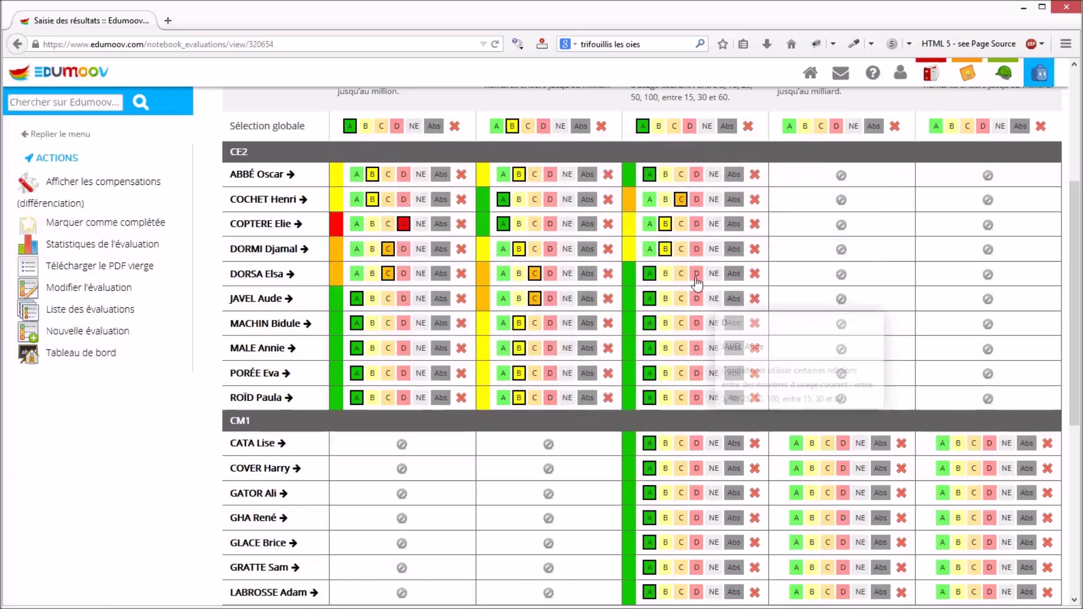
For the third competency, give everyone A, then set the second CE2 pupil to C, the third, fourth and seventh to B and the eighth to D.
{"action": "left_click", "coordinate": [697, 274]}
{"action": "left_click", "coordinate": [666, 323]}
{"action": "left_click", "coordinate": [697, 348]}
Grade the first eight CM1 pupils A, A, B, A, A, B, A, B for the fourth competency, and the first two A for the fifth.
{"action": "scroll", "coordinate": [718, 397], "scroll_direction": "down", "scroll_amount": 4}
{"action": "left_click", "coordinate": [282, 212]}
{"action": "left_click", "coordinate": [290, 230]}
{"action": "left_click", "coordinate": [297, 236]}
{"action": "left_click", "coordinate": [306, 254]}
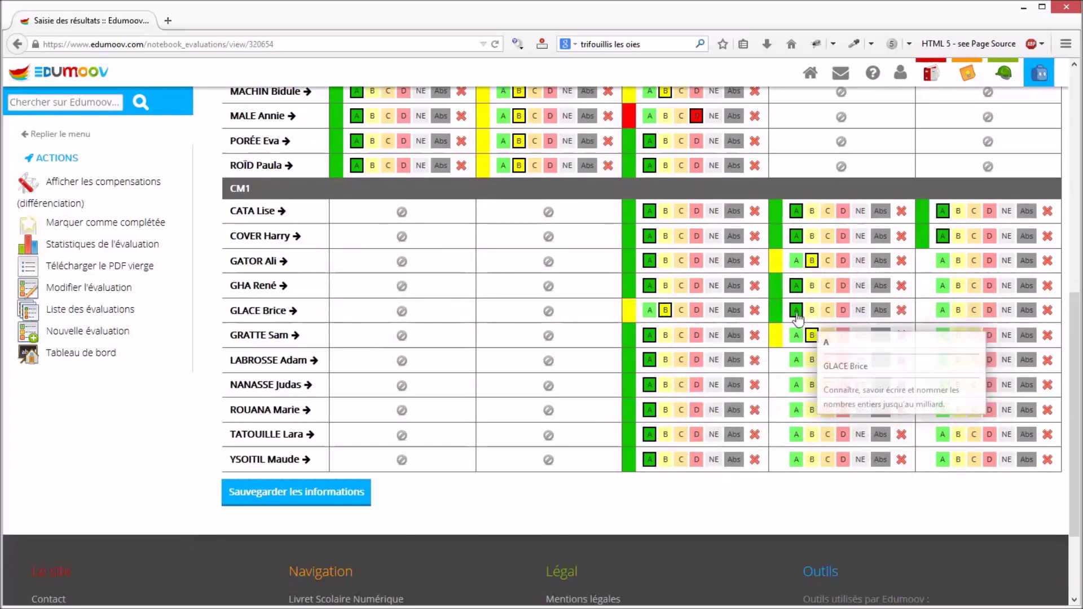
{"action": "left_click", "coordinate": [795, 359]}
{"action": "left_click", "coordinate": [812, 384]}
Mark the ninth CM1 pupil as absent (Abs) for all of their competencies at once.
{"action": "left_click", "coordinate": [306, 410]}
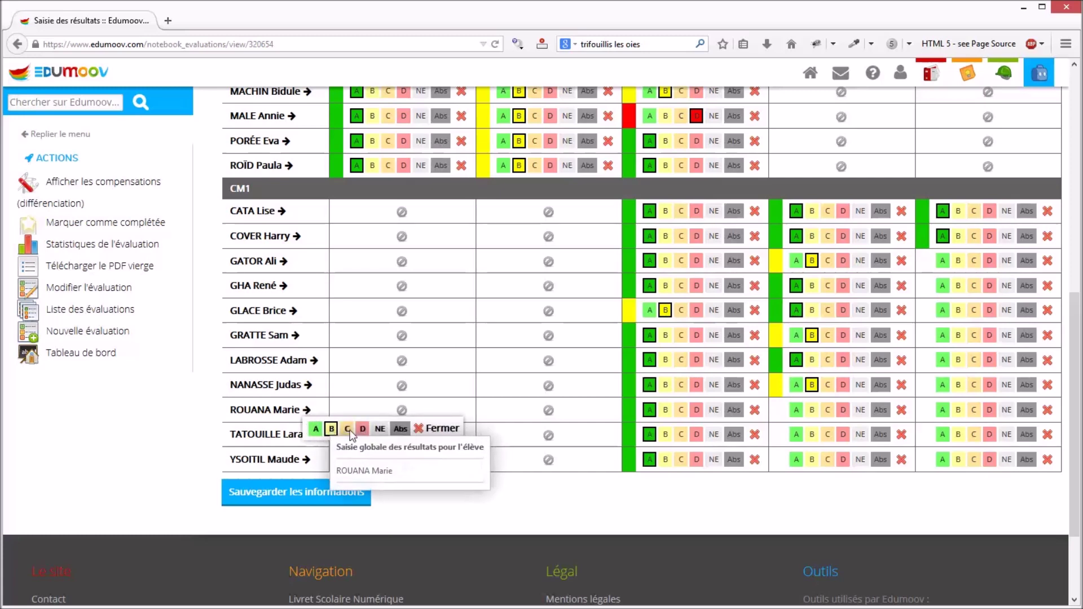
{"action": "left_click", "coordinate": [397, 427]}
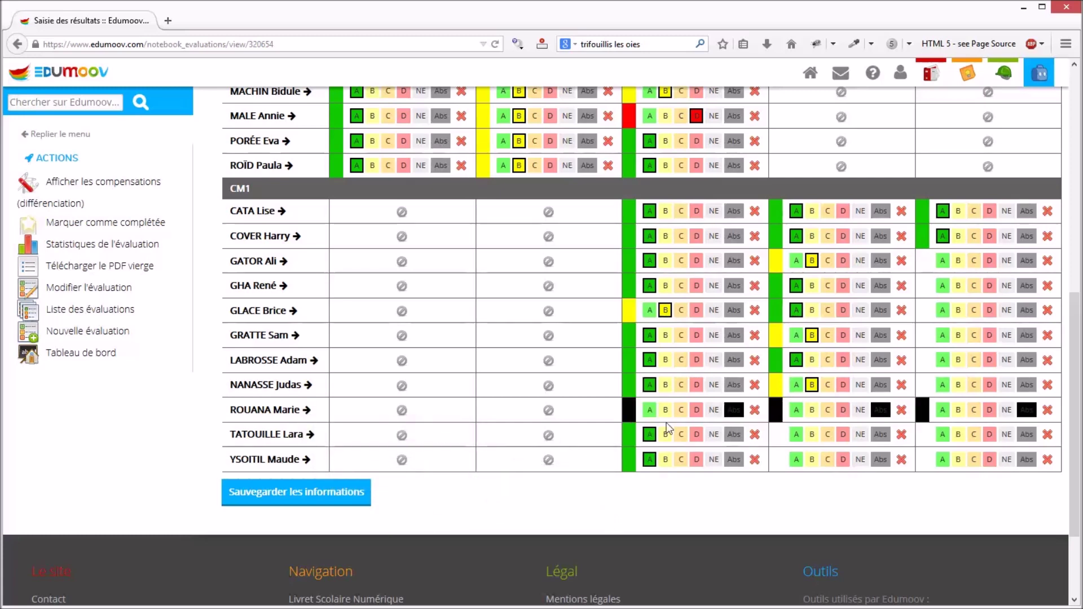
Grade the last two CM1 pupils B and A for competency four, complete competency five with B, A, B, C, C, D, B, A, and save.
{"action": "left_click", "coordinate": [812, 434]}
{"action": "left_click", "coordinate": [796, 460]}
{"action": "left_click", "coordinate": [958, 261]}
{"action": "left_click", "coordinate": [942, 287]}
{"action": "left_click", "coordinate": [959, 311]}
{"action": "left_click", "coordinate": [974, 335]}
{"action": "left_click", "coordinate": [974, 361]}
{"action": "left_click", "coordinate": [989, 385]}
{"action": "left_click", "coordinate": [958, 434]}
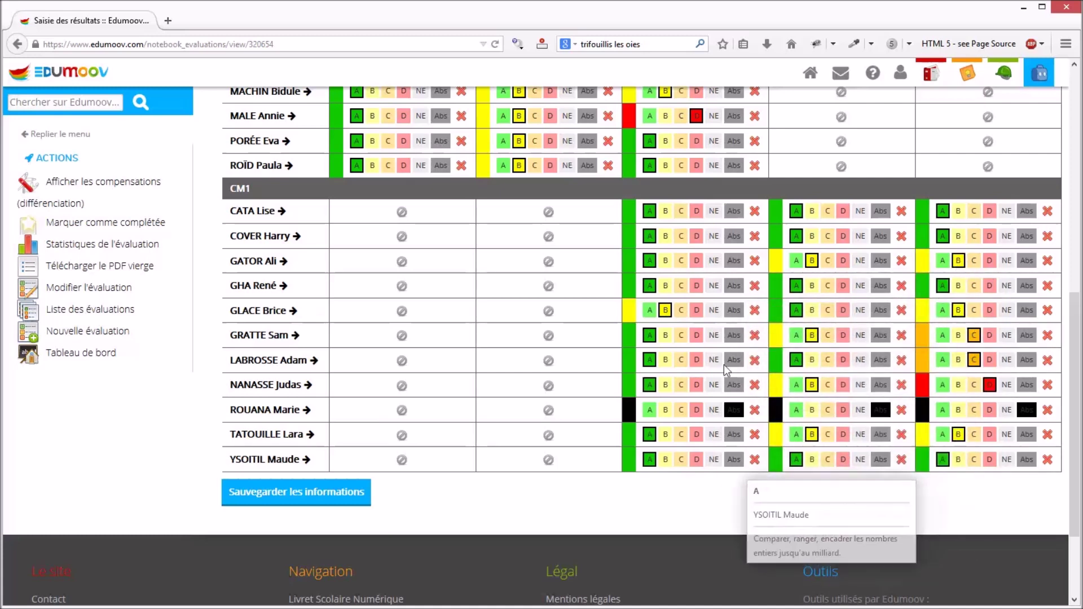
{"action": "left_click", "coordinate": [241, 506]}
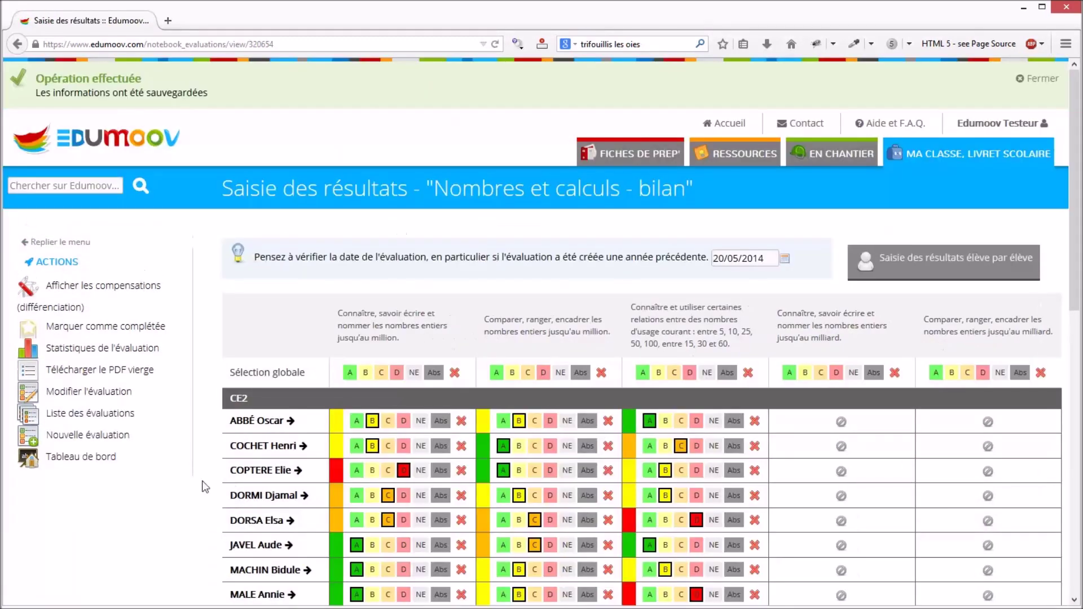
Return to the class dashboard and open the list of existing evaluations.
{"action": "left_click", "coordinate": [82, 458]}
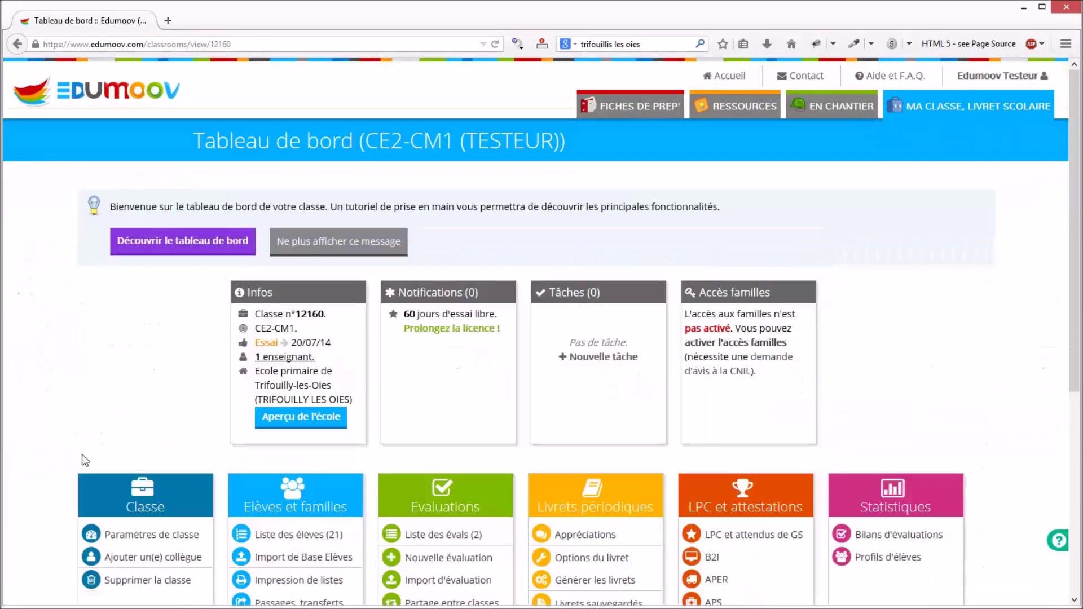
{"action": "scroll", "coordinate": [213, 404], "scroll_direction": "down", "scroll_amount": 1}
{"action": "scroll", "coordinate": [220, 407], "scroll_direction": "down", "scroll_amount": 2}
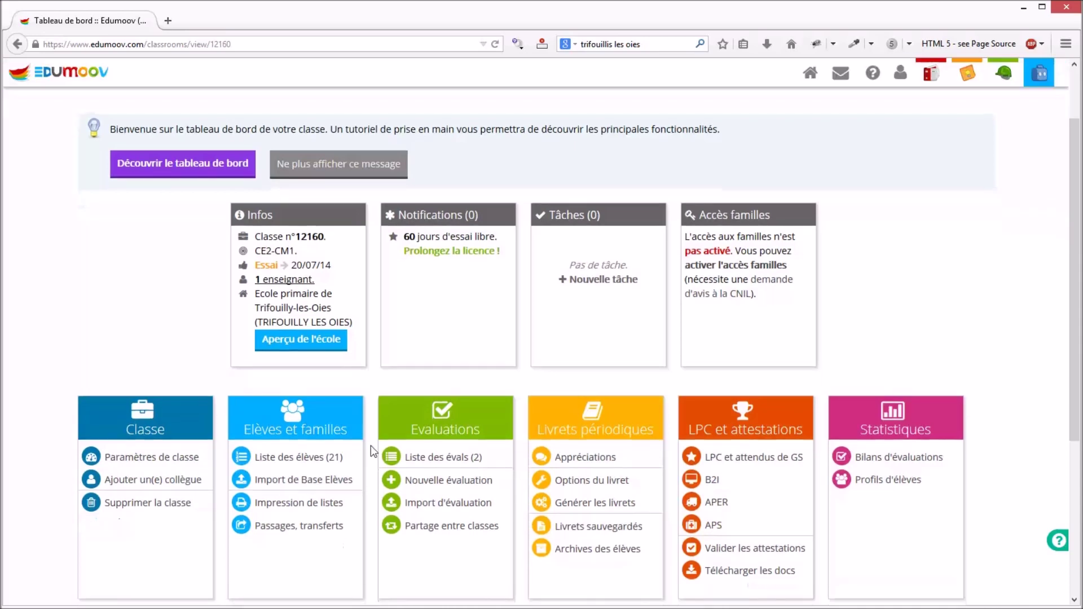
{"action": "left_click", "coordinate": [424, 459]}
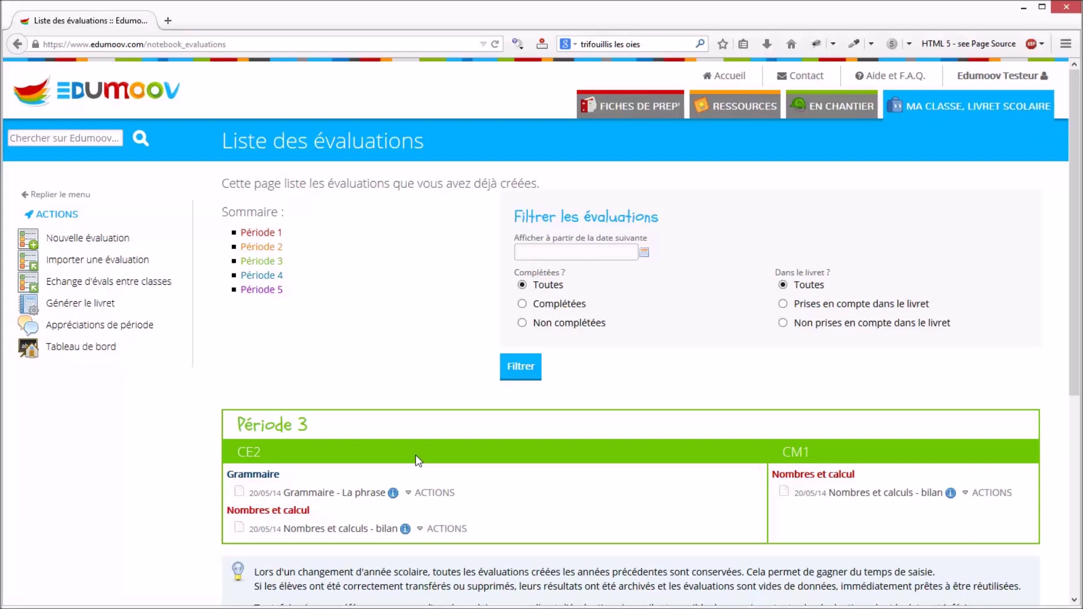
Start a new evaluation titled "Le Moyen Age" in Période 3 with Histoire as its domain.
{"action": "left_click", "coordinate": [128, 239]}
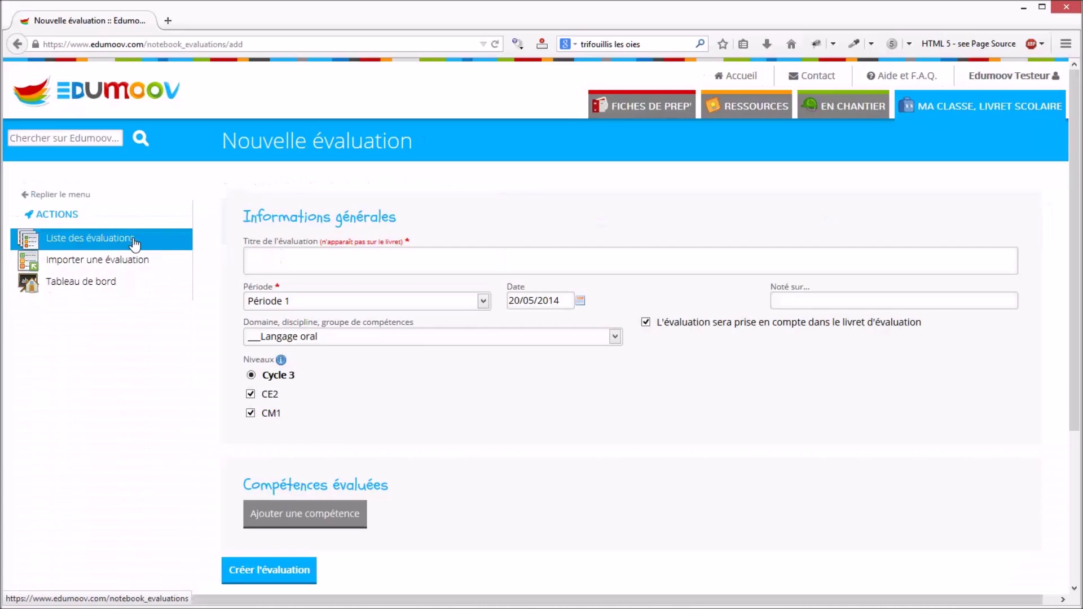
{"action": "left_click", "coordinate": [322, 258]}
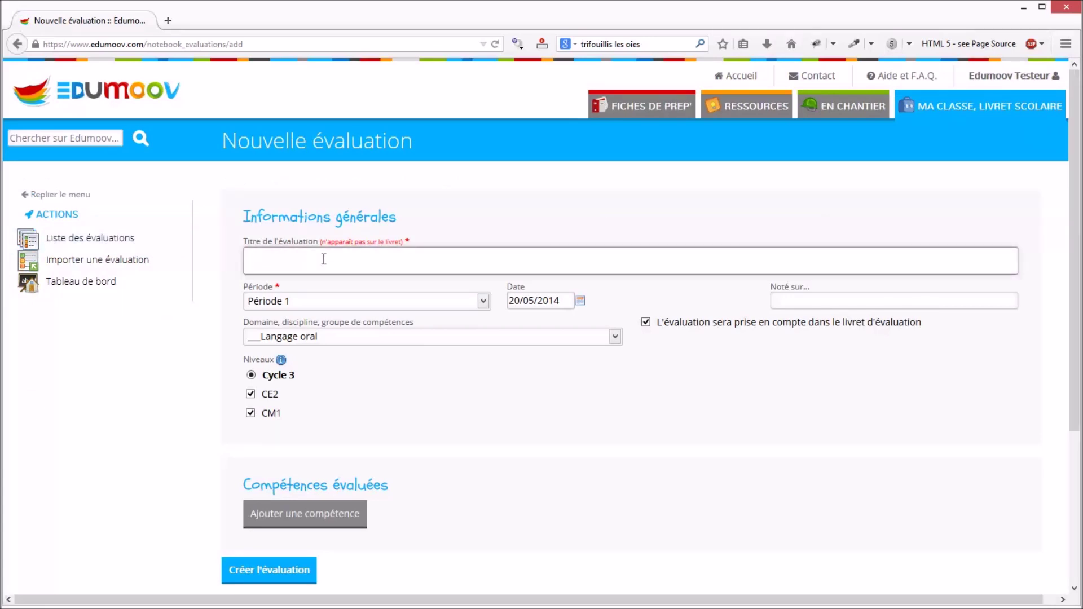
{"action": "type", "text": "Le Moyen Age"}
{"action": "scroll", "coordinate": [362, 244], "scroll_direction": "down", "scroll_amount": 2}
{"action": "left_click", "coordinate": [357, 226]}
{"action": "left_click", "coordinate": [309, 269]}
{"action": "left_click", "coordinate": [333, 262]}
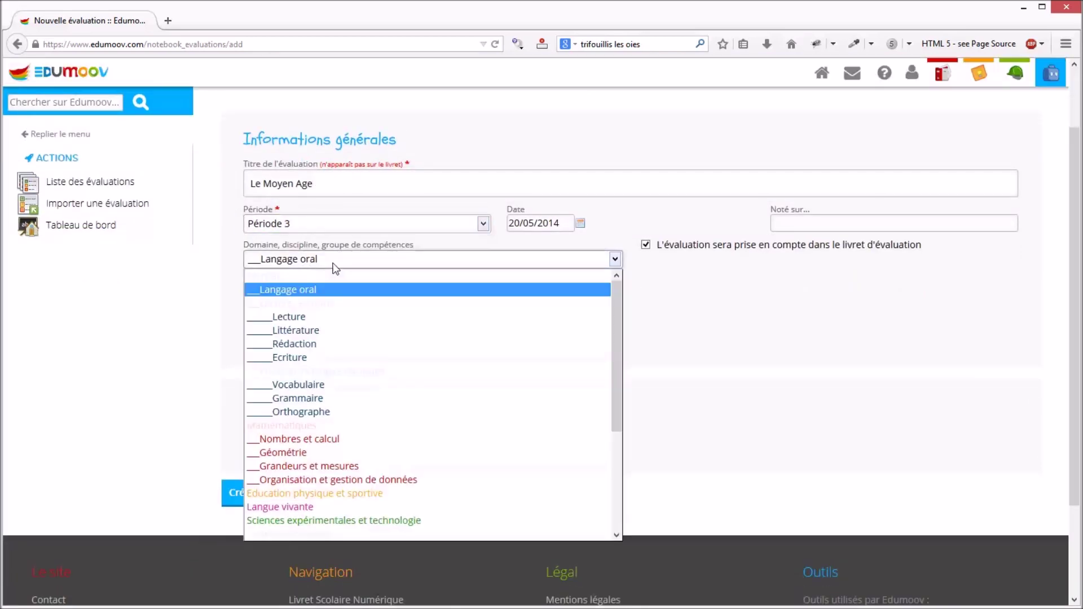
{"action": "scroll", "coordinate": [381, 319], "scroll_direction": "down", "scroll_amount": 3}
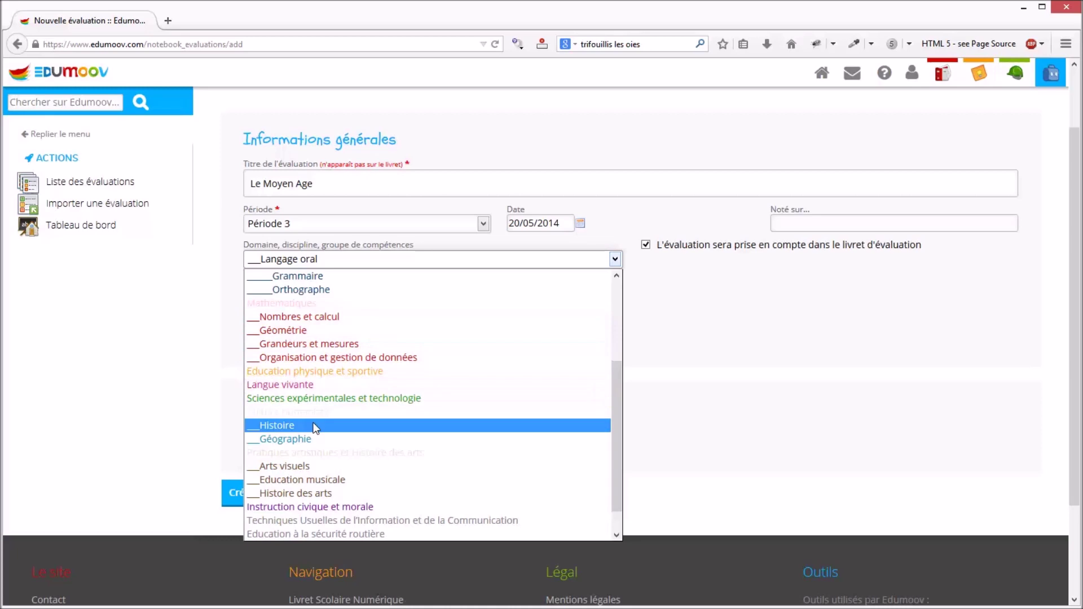
{"action": "left_click", "coordinate": [313, 422]}
Add a first competency from the BO: "Savoir que mille ans après la conquête de la Gaule, les seigneurs imposent leur domination...".
{"action": "scroll", "coordinate": [341, 357], "scroll_direction": "down", "scroll_amount": 2}
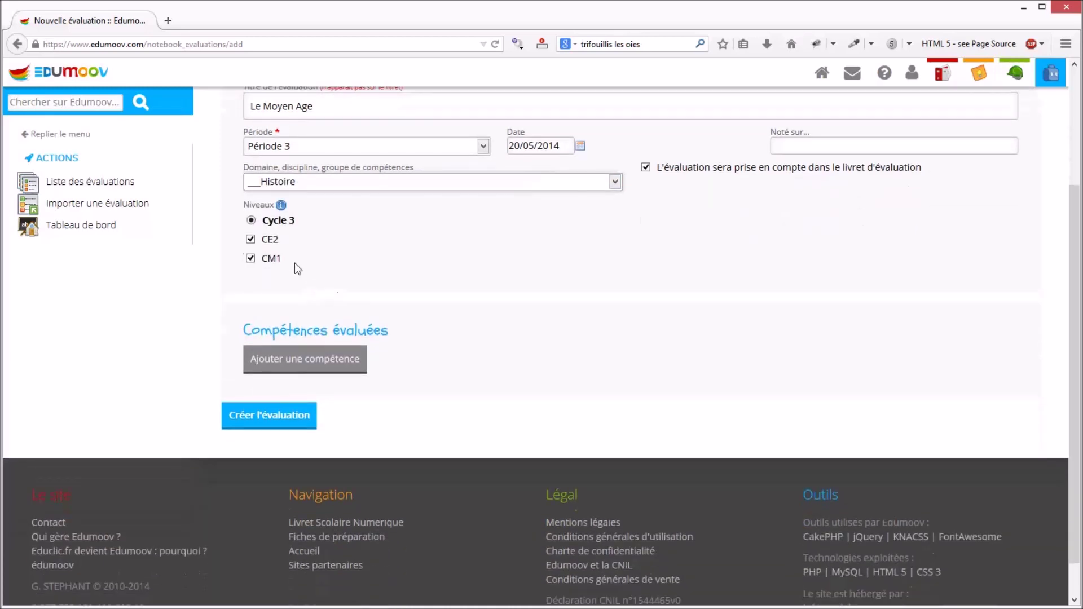
{"action": "left_click", "coordinate": [304, 362]}
{"action": "scroll", "coordinate": [451, 344], "scroll_direction": "down", "scroll_amount": 2}
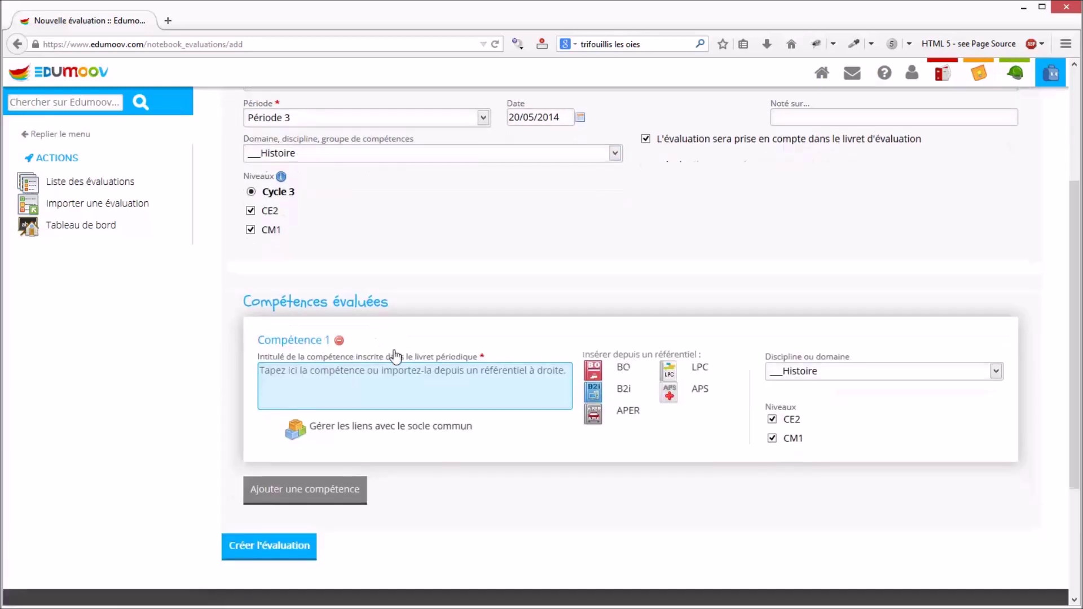
{"action": "left_click", "coordinate": [594, 321]}
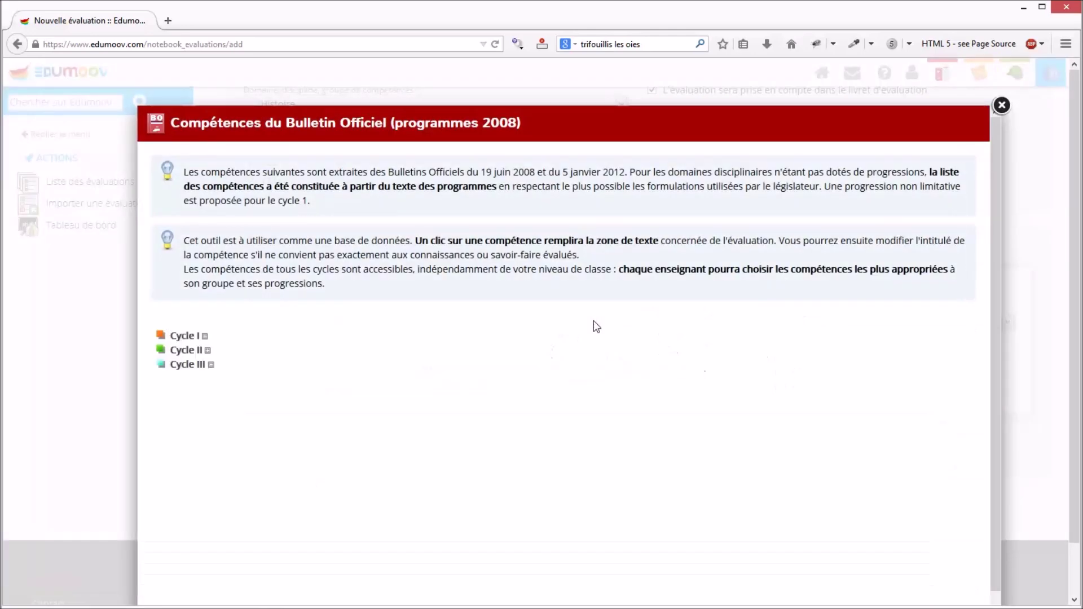
{"action": "left_click", "coordinate": [279, 448]}
{"action": "scroll", "coordinate": [310, 423], "scroll_direction": "down", "scroll_amount": 14}
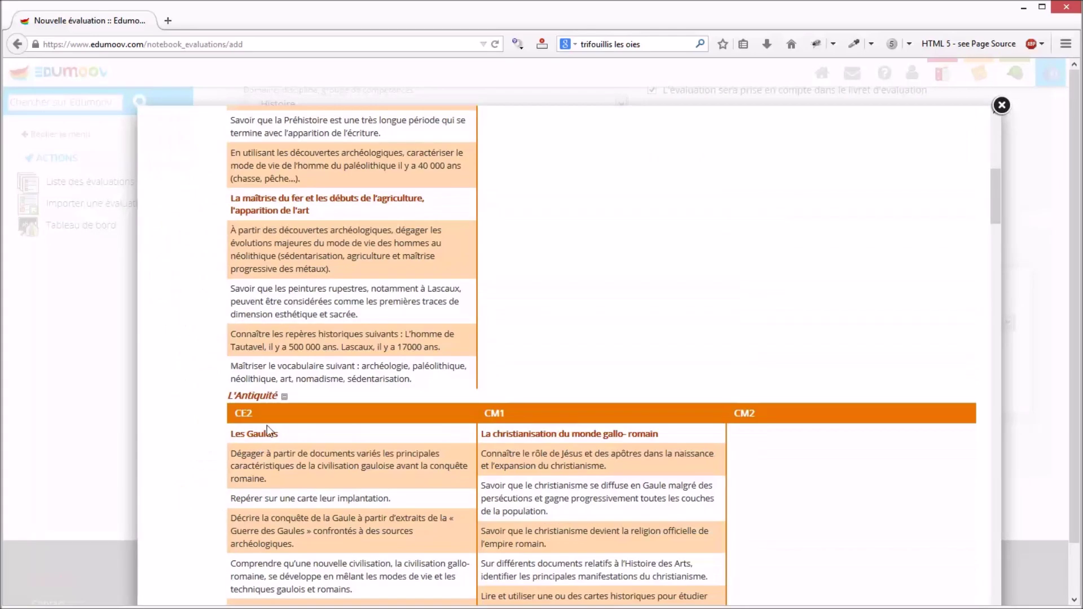
{"action": "left_click", "coordinate": [309, 423]}
Add the BO competency on the château fort as the second one and remove ", le mode de vie seigneurial," from its wording.
{"action": "left_click", "coordinate": [342, 328]}
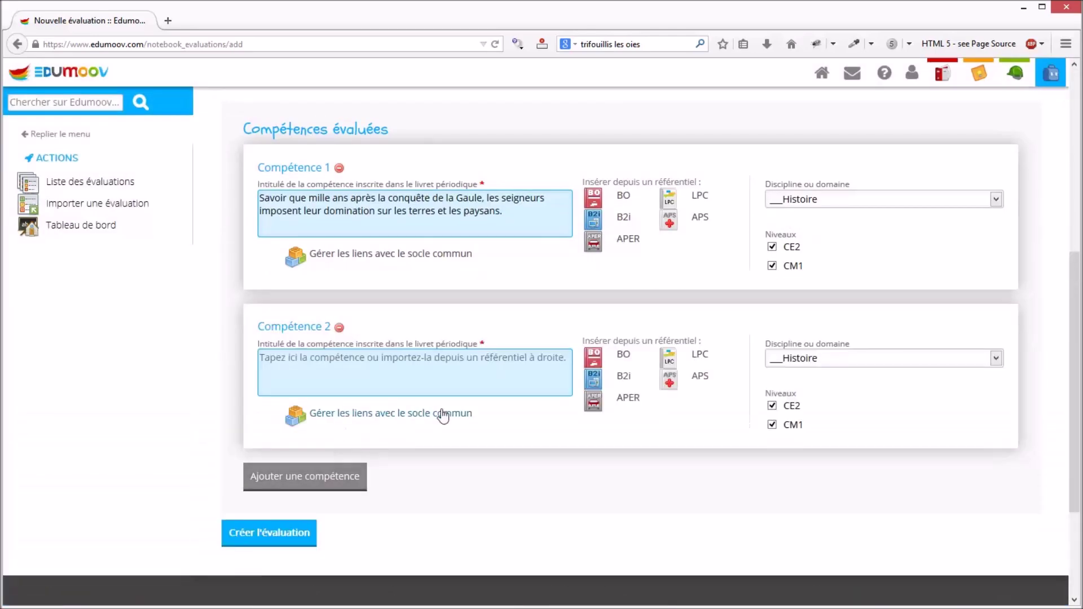
{"action": "left_click", "coordinate": [594, 356]}
{"action": "scroll", "coordinate": [523, 353], "scroll_direction": "down", "scroll_amount": 10}
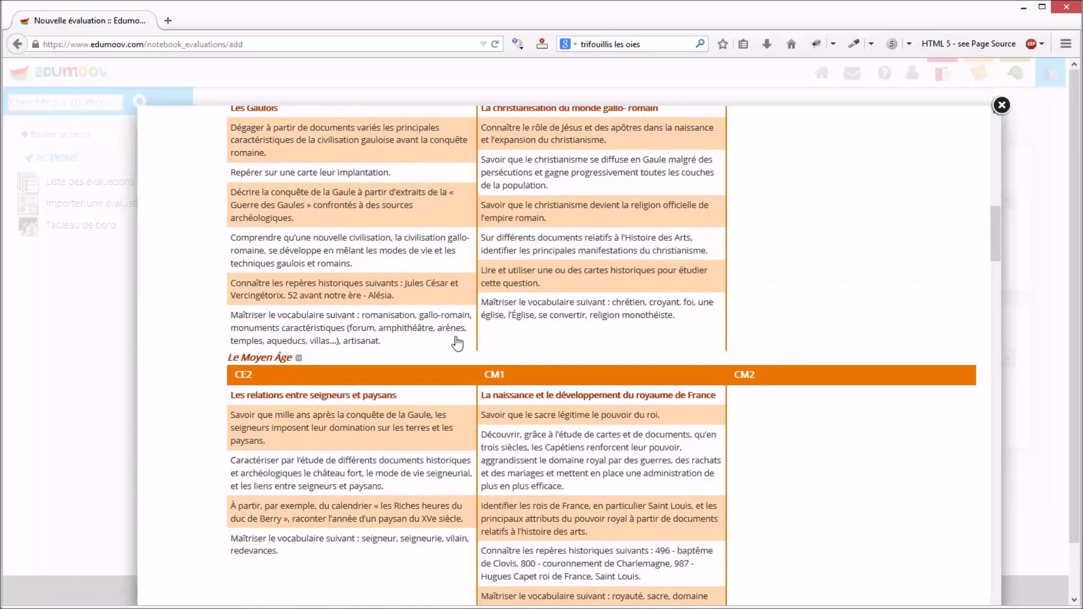
{"action": "left_click", "coordinate": [354, 478]}
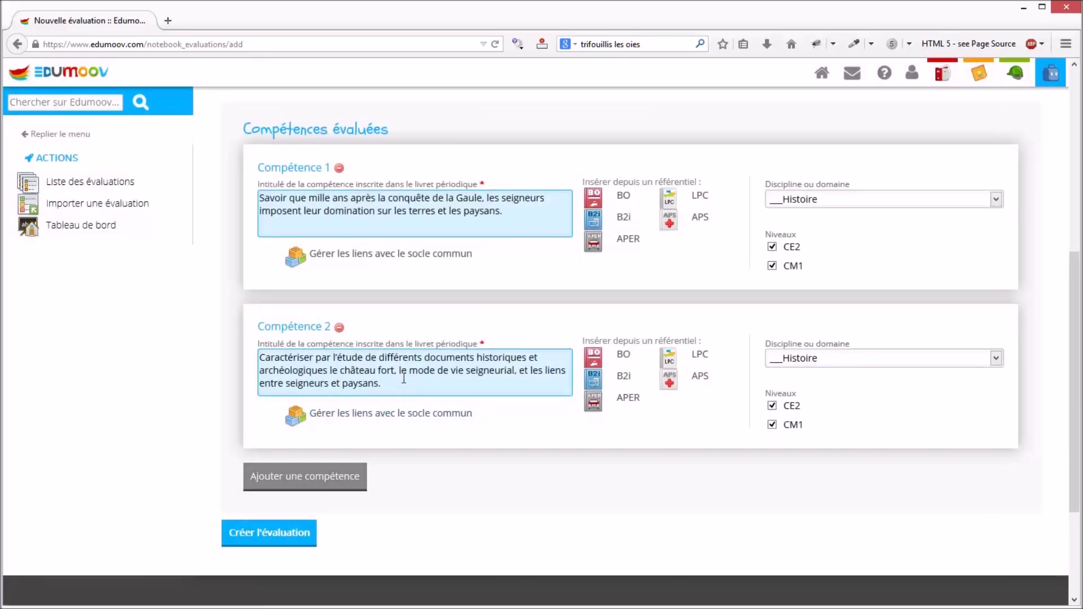
{"action": "left_click_drag", "start_coordinate": [399, 368], "coordinate": [509, 370]}
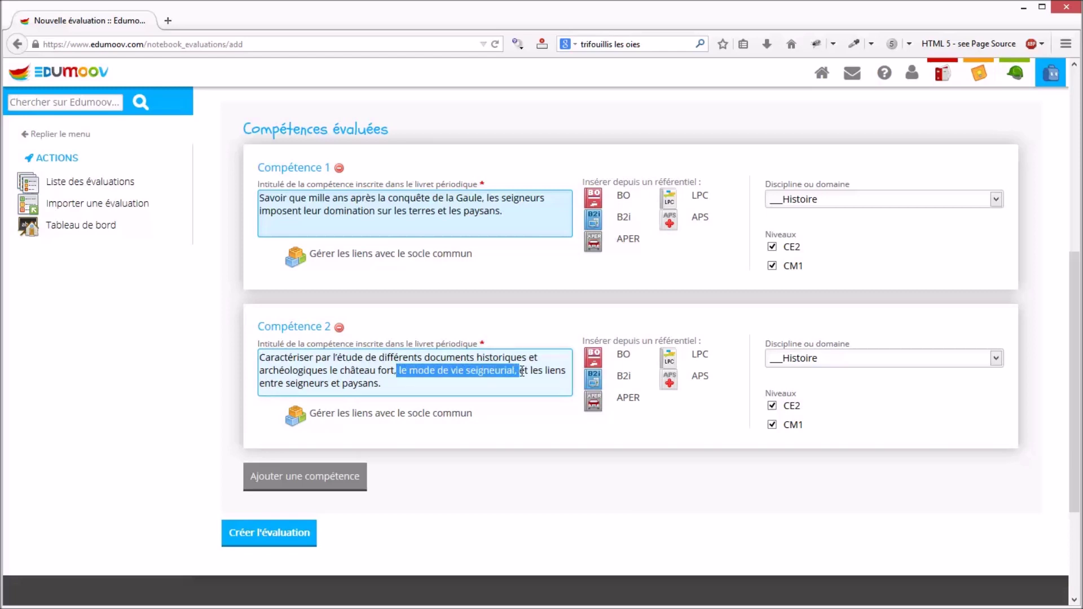
{"action": "key", "text": "BackSpace"}
{"action": "key", "text": "BackSpace"}
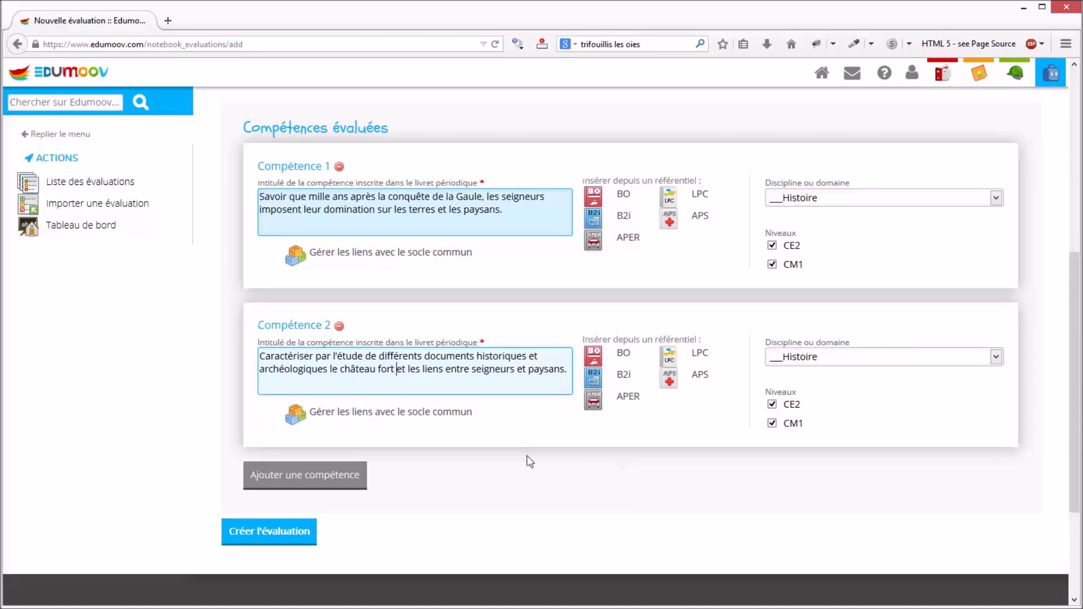
Add a third competency from the BO: "Maîtriser le vocabulaire suivant : seigneur, seigneurie, vilain, redevances.".
{"action": "scroll", "coordinate": [526, 459], "scroll_direction": "down", "scroll_amount": 3}
{"action": "left_click", "coordinate": [355, 324]}
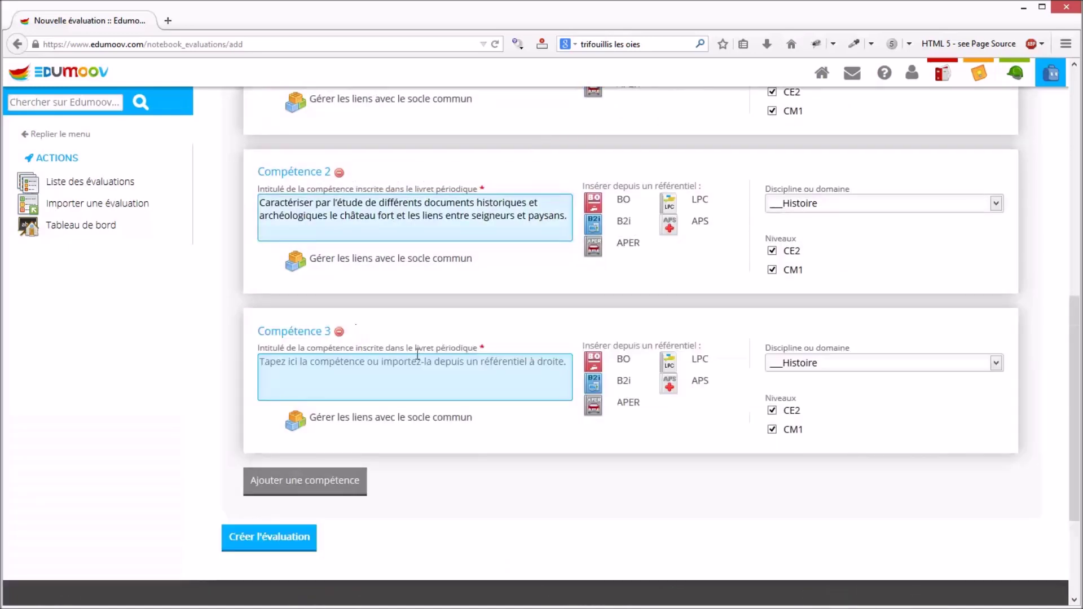
{"action": "left_click", "coordinate": [619, 362]}
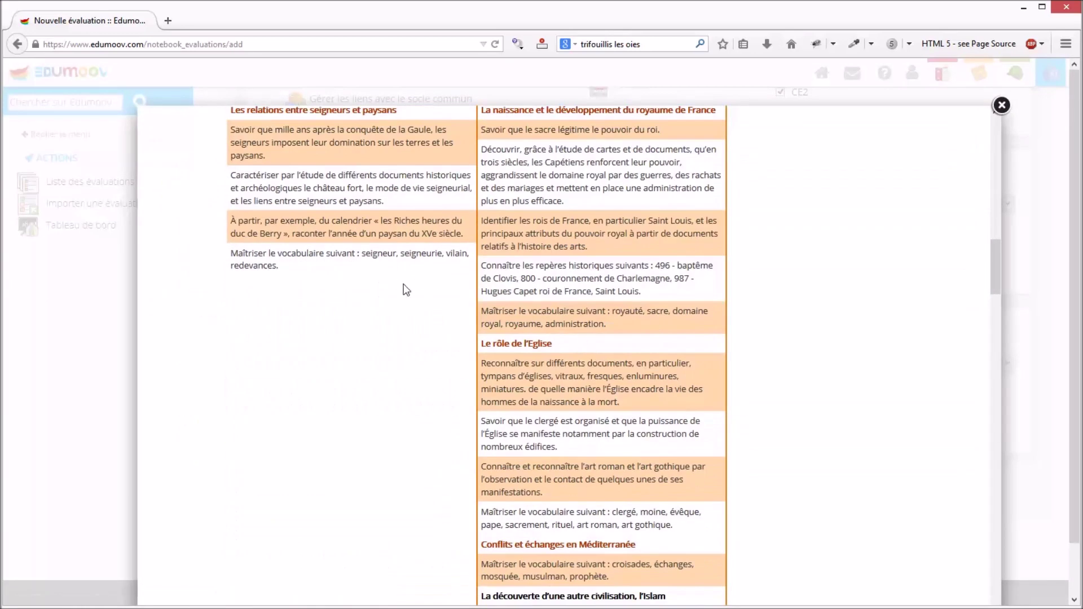
{"action": "left_click", "coordinate": [386, 258]}
Add a fourth competency from the BO: "Savoir que le clergé est organisé et que la puissance de l'Église se manifeste...".
{"action": "scroll", "coordinate": [383, 338], "scroll_direction": "down", "scroll_amount": 2}
{"action": "left_click", "coordinate": [307, 401]}
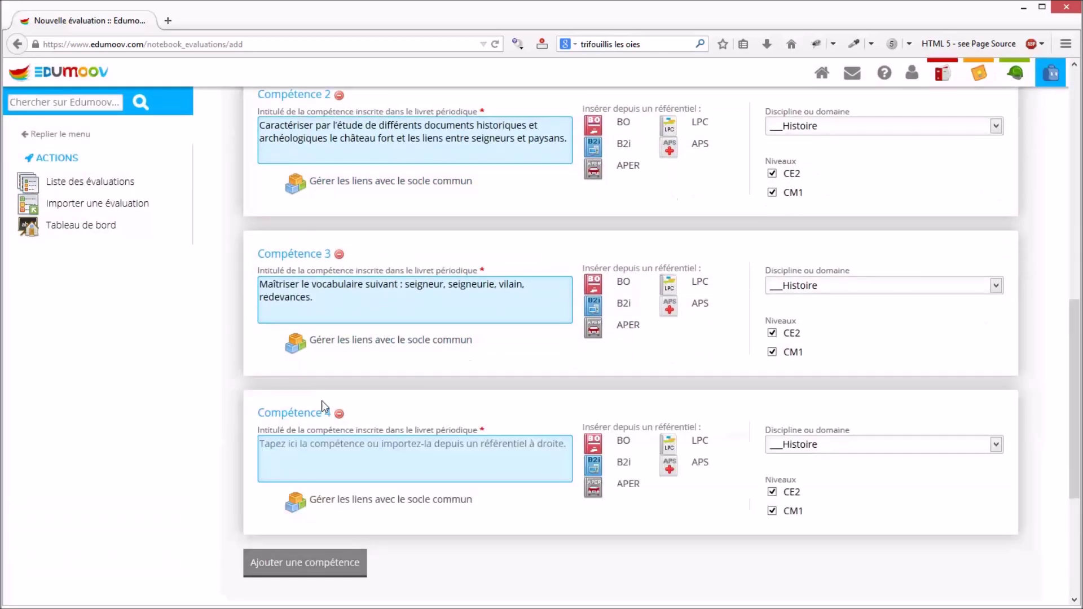
{"action": "scroll", "coordinate": [564, 383], "scroll_direction": "down", "scroll_amount": 2}
{"action": "left_click", "coordinate": [597, 367]}
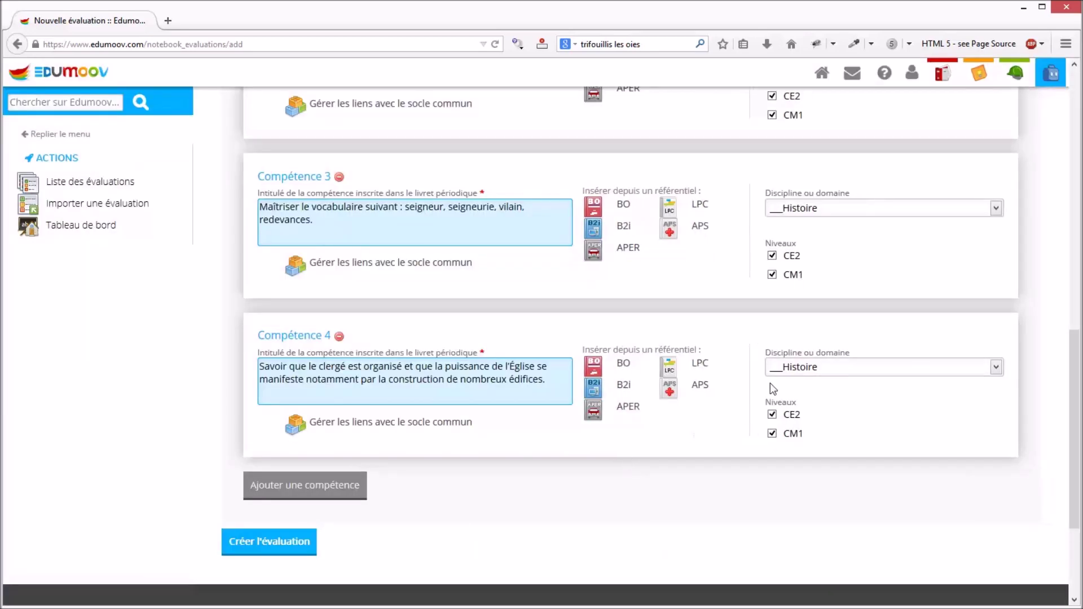
Set the fourth competency's domain to "Le rôle de l'Eglise" under Le Moyen Âge.
{"action": "left_click", "coordinate": [816, 370]}
{"action": "scroll", "coordinate": [851, 423], "scroll_direction": "down", "scroll_amount": 5}
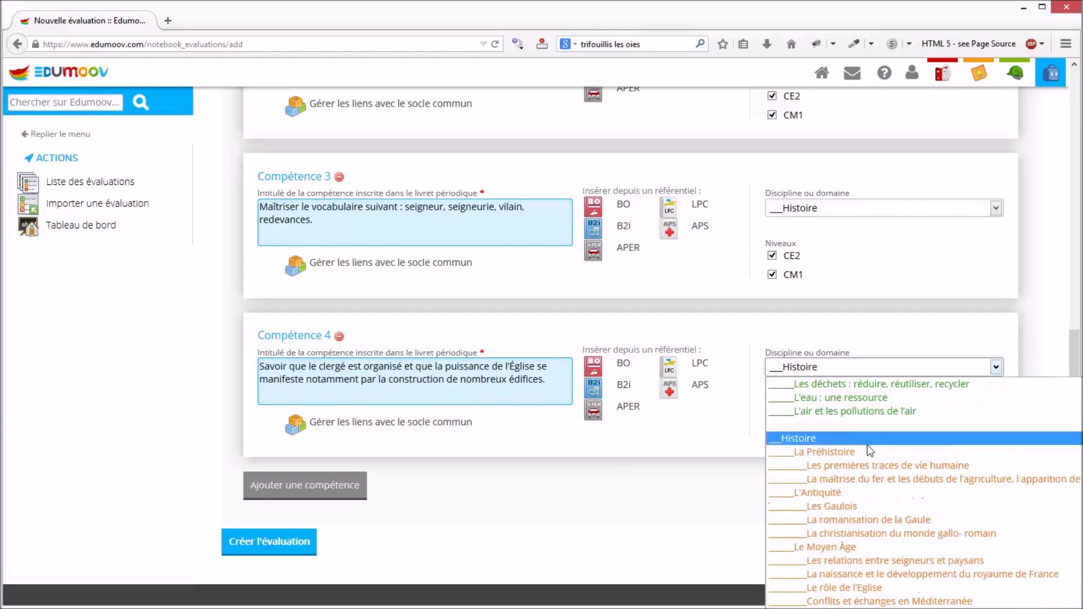
{"action": "scroll", "coordinate": [867, 444], "scroll_direction": "down", "scroll_amount": 1}
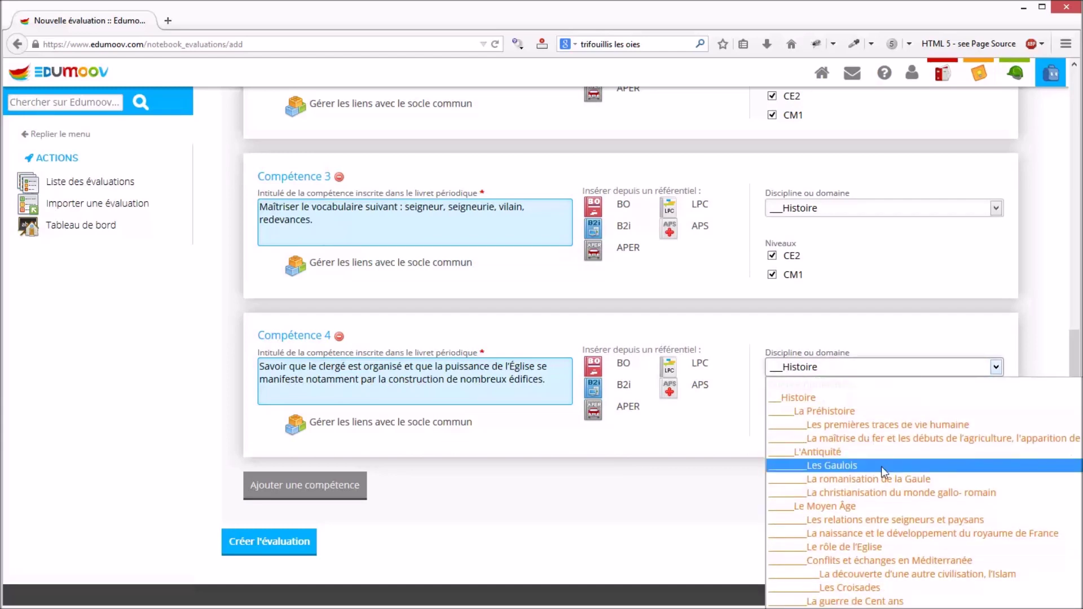
{"action": "left_click", "coordinate": [905, 542]}
Set the domain of competencies 3, 2 and 1 to "Les relations entre seigneurs et paysans" and create the evaluation.
{"action": "left_click", "coordinate": [839, 214]}
{"action": "scroll", "coordinate": [885, 349], "scroll_direction": "down", "scroll_amount": 5}
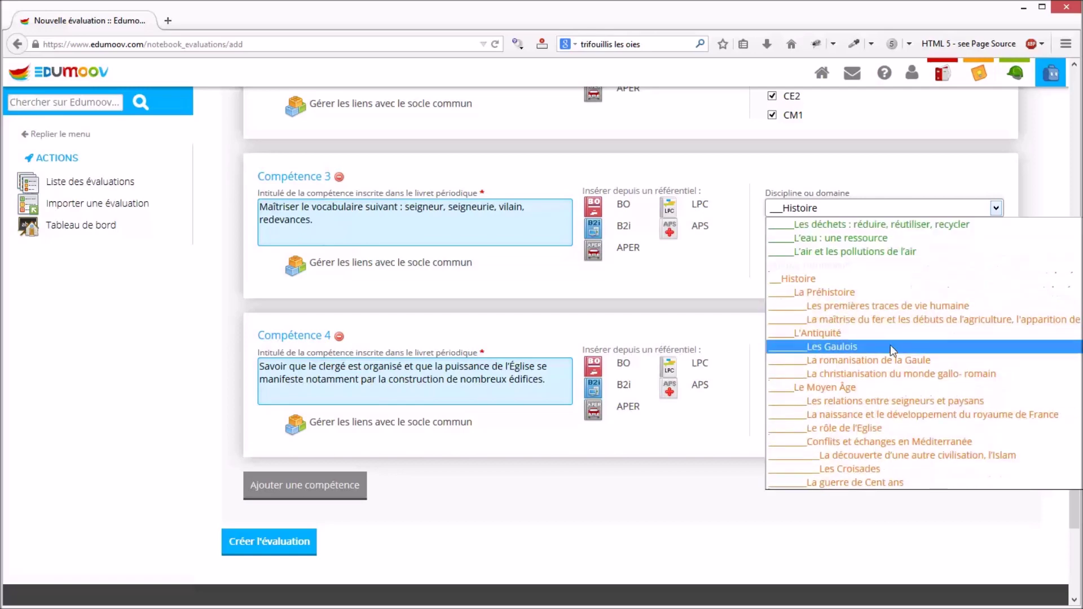
{"action": "left_click", "coordinate": [882, 397]}
{"action": "scroll", "coordinate": [881, 342], "scroll_direction": "up", "scroll_amount": 3}
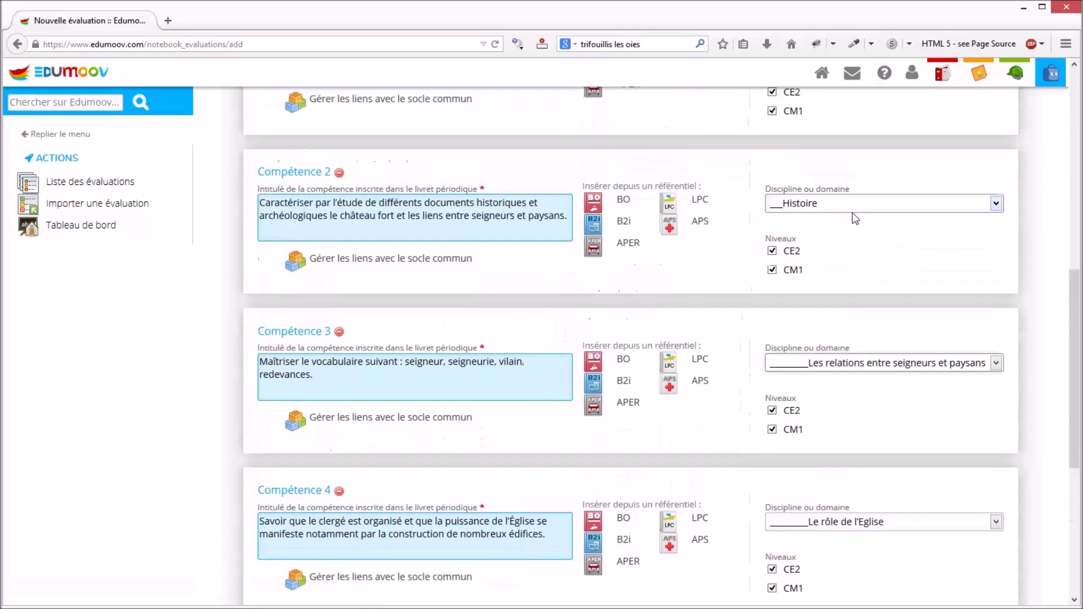
{"action": "left_click", "coordinate": [847, 205]}
{"action": "scroll", "coordinate": [857, 375], "scroll_direction": "down", "scroll_amount": 4}
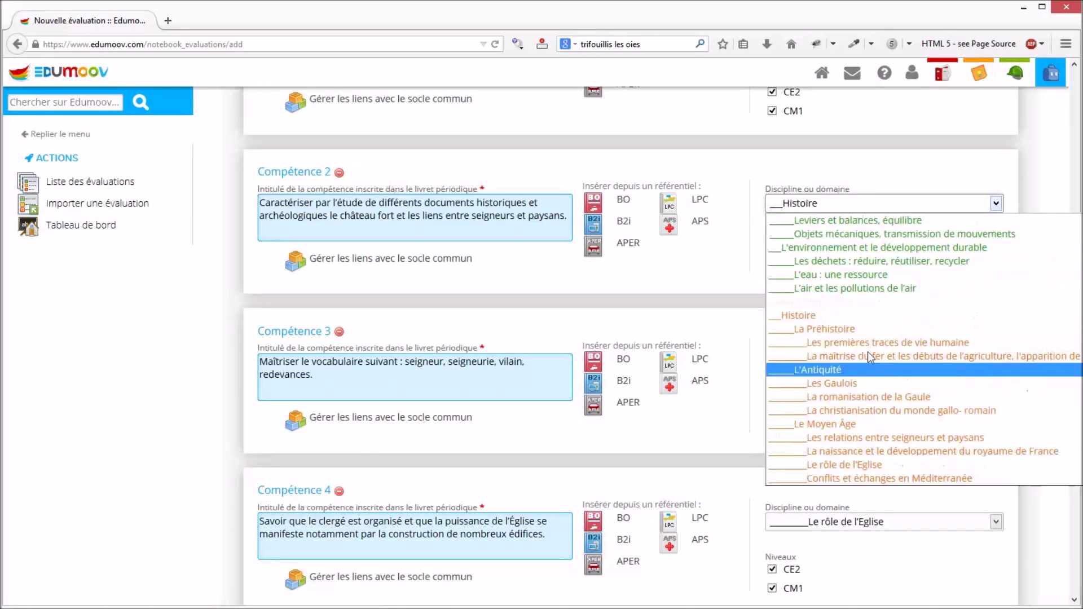
{"action": "left_click", "coordinate": [881, 435]}
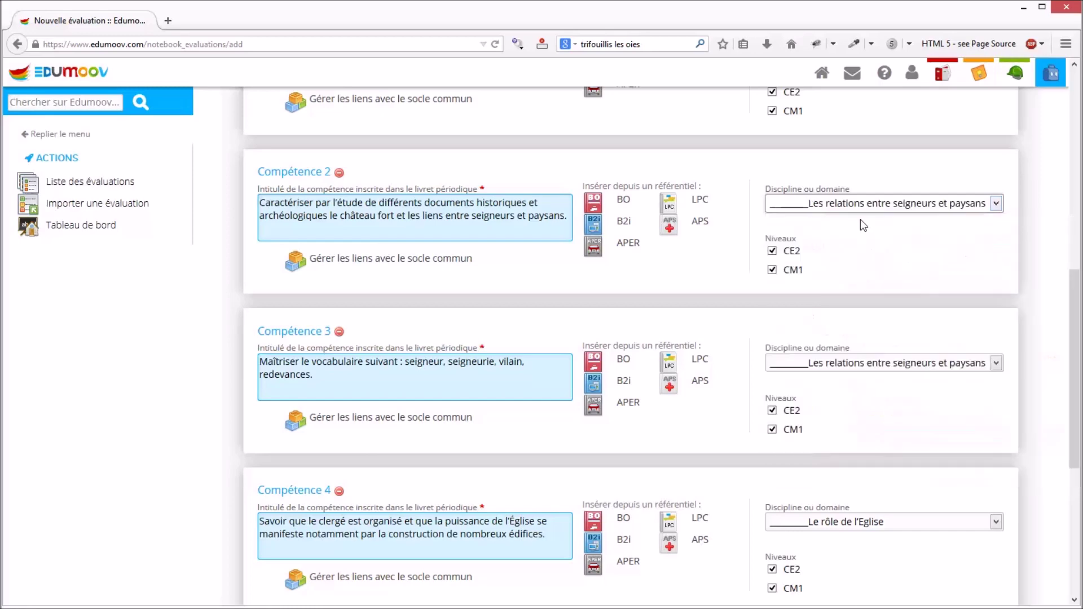
{"action": "scroll", "coordinate": [862, 226], "scroll_direction": "up", "scroll_amount": 3}
{"action": "left_click", "coordinate": [843, 200]}
{"action": "scroll", "coordinate": [891, 349], "scroll_direction": "down", "scroll_amount": 4}
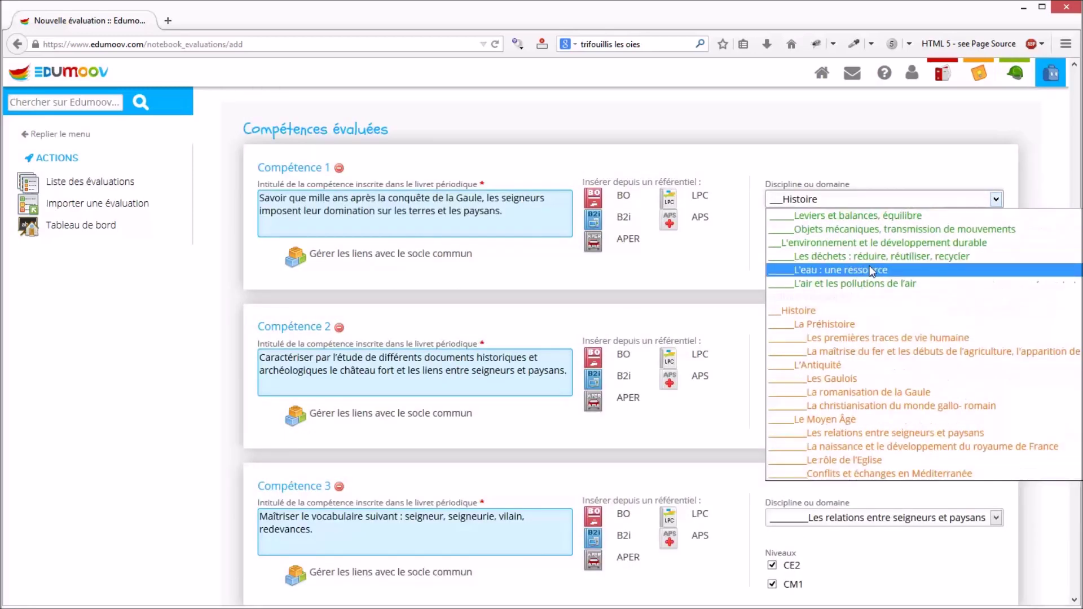
{"action": "left_click", "coordinate": [926, 433]}
{"action": "scroll", "coordinate": [674, 338], "scroll_direction": "down", "scroll_amount": 6}
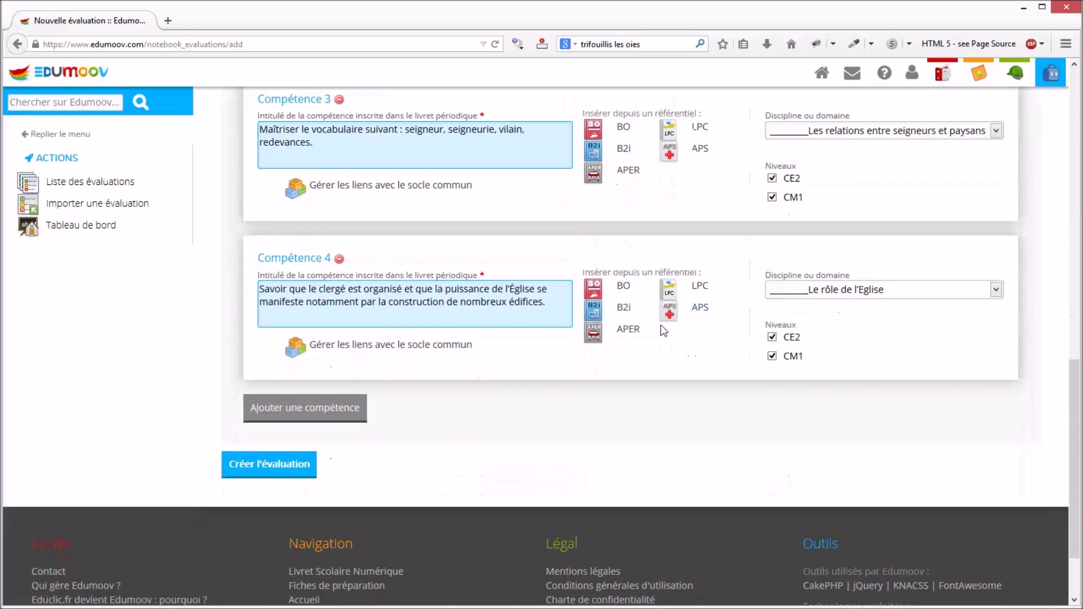
{"action": "left_click", "coordinate": [281, 466]}
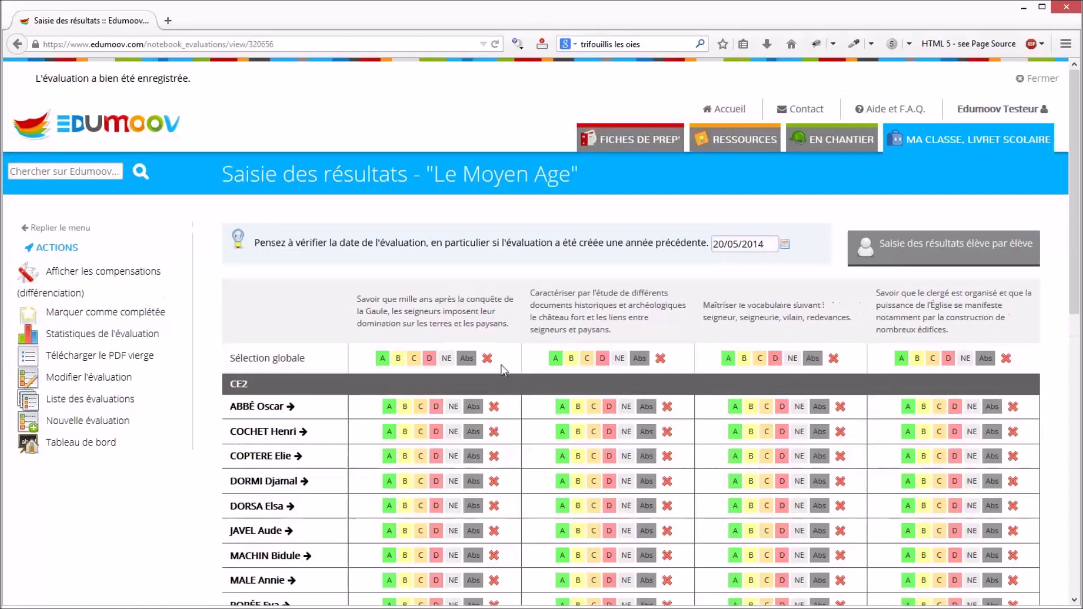
Give everyone A for the first competency, then set CE2 pupils one to three and eight to B, four to C, five and six to D.
{"action": "scroll", "coordinate": [501, 364], "scroll_direction": "down", "scroll_amount": 3}
{"action": "scroll", "coordinate": [502, 364], "scroll_direction": "down", "scroll_amount": 4}
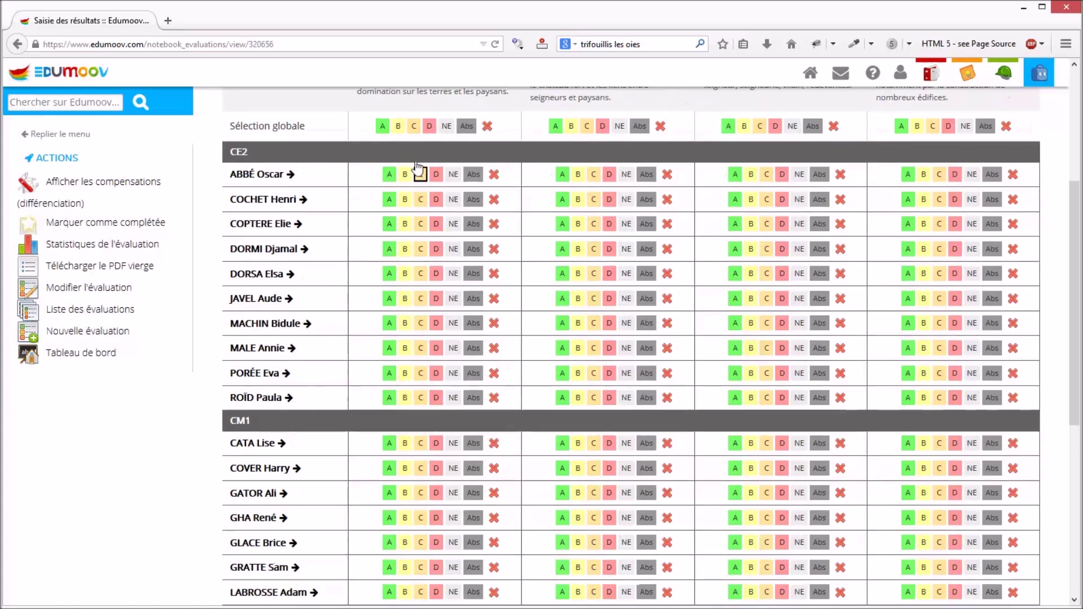
{"action": "scroll", "coordinate": [422, 168], "scroll_direction": "up", "scroll_amount": 3}
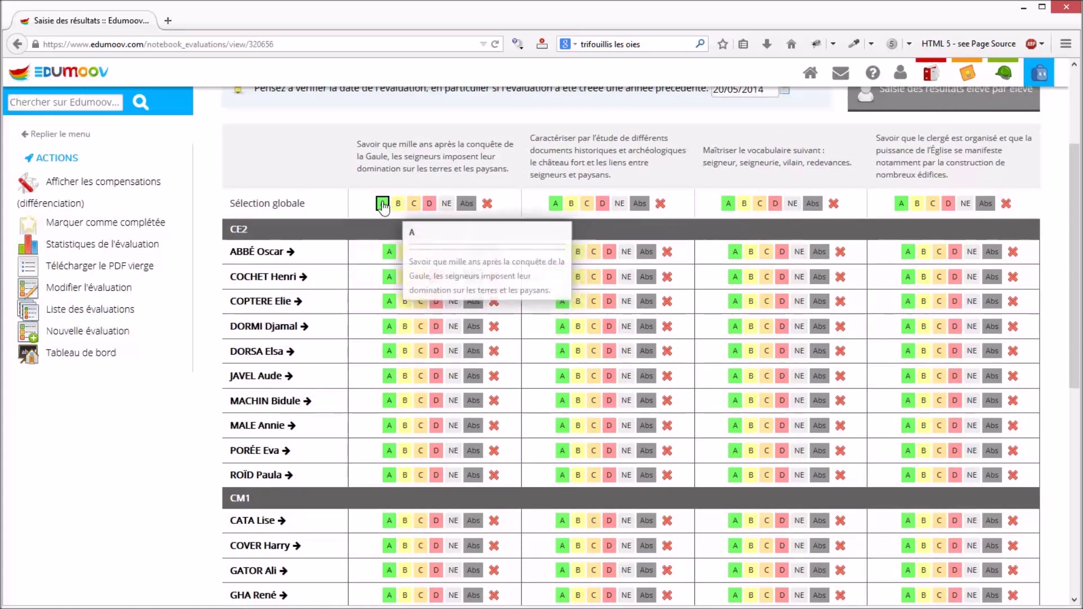
{"action": "left_click", "coordinate": [383, 204]}
{"action": "left_click", "coordinate": [405, 252]}
{"action": "left_click", "coordinate": [404, 277]}
{"action": "left_click", "coordinate": [405, 302]}
{"action": "left_click", "coordinate": [421, 326]}
{"action": "left_click", "coordinate": [436, 351]}
{"action": "left_click", "coordinate": [436, 377]}
{"action": "left_click", "coordinate": [405, 426]}
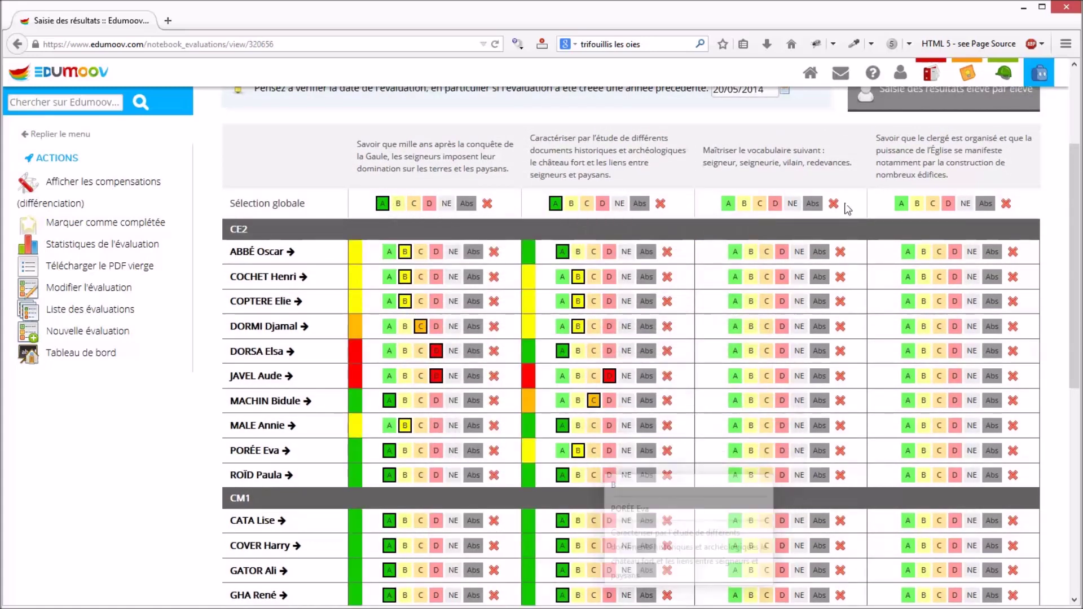
Give everyone B for the third competency, then set CE2 pupils two and three to A, four and five to C, seven and eight to D.
{"action": "left_click", "coordinate": [767, 351]}
{"action": "left_click", "coordinate": [781, 401]}
{"action": "left_click", "coordinate": [782, 426]}
{"action": "scroll", "coordinate": [940, 259], "scroll_direction": "down", "scroll_amount": 1}
{"action": "scroll", "coordinate": [939, 256], "scroll_direction": "up", "scroll_amount": 1}
Give everyone A for the fourth competency, then set CE2 pupils two to four and seven to B, five and six to C.
{"action": "left_click", "coordinate": [901, 204]}
{"action": "left_click", "coordinate": [923, 401]}
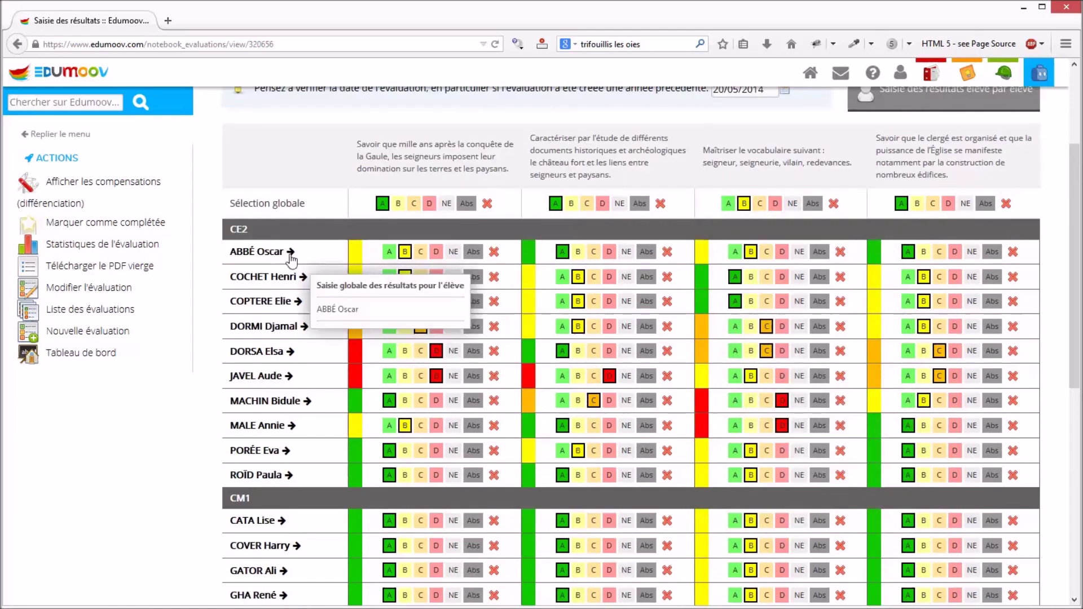
Mark the first CE2 pupil absent for all four competencies, adjust several CM1 results to B or C, and save the evaluation.
{"action": "scroll", "coordinate": [413, 271], "scroll_direction": "down", "scroll_amount": 4}
{"action": "left_click", "coordinate": [405, 235]}
{"action": "left_click", "coordinate": [405, 261]}
{"action": "left_click", "coordinate": [405, 285]}
{"action": "left_click", "coordinate": [421, 310]}
{"action": "left_click", "coordinate": [405, 360]}
{"action": "left_click", "coordinate": [593, 236]}
{"action": "left_click", "coordinate": [577, 261]}
{"action": "left_click", "coordinate": [303, 496]}
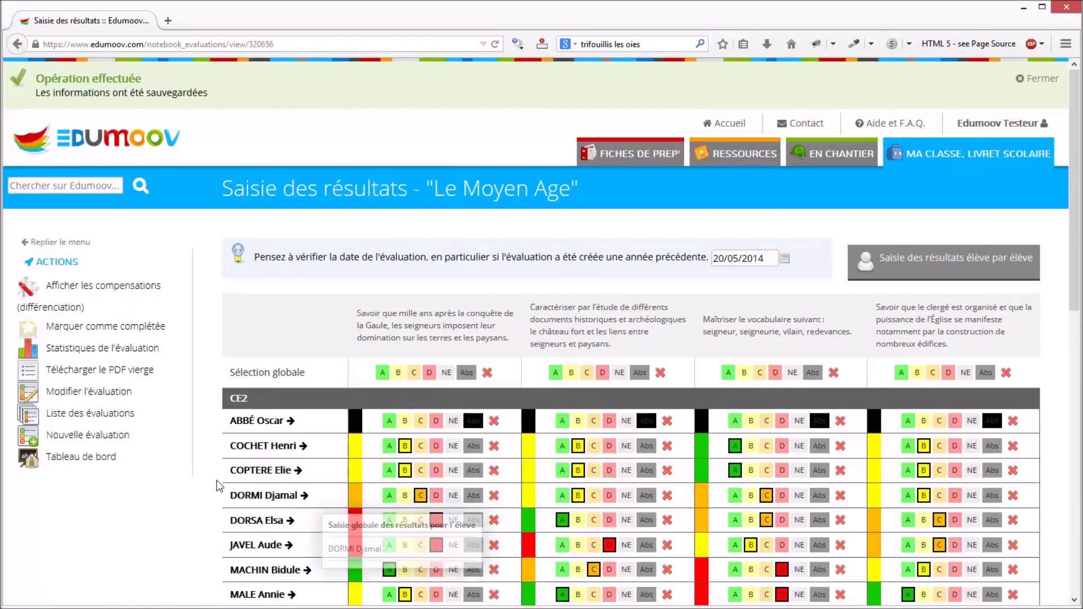
From the class dashboard, generate the periodic booklets for all CE2 pupils, taking only period 3 into account.
{"action": "left_click", "coordinate": [96, 458]}
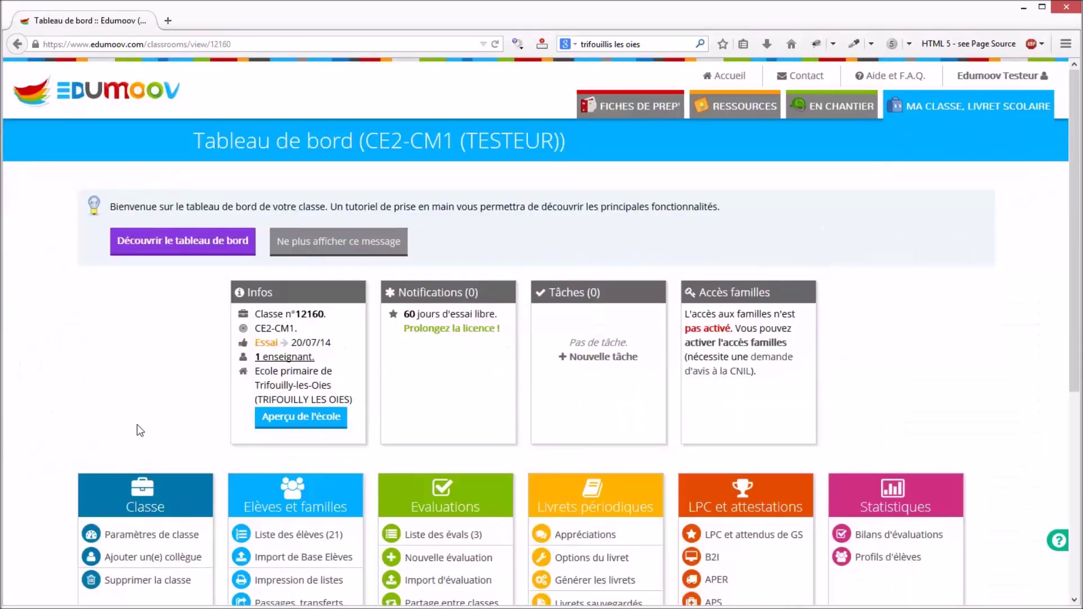
{"action": "scroll", "coordinate": [182, 419], "scroll_direction": "down", "scroll_amount": 3}
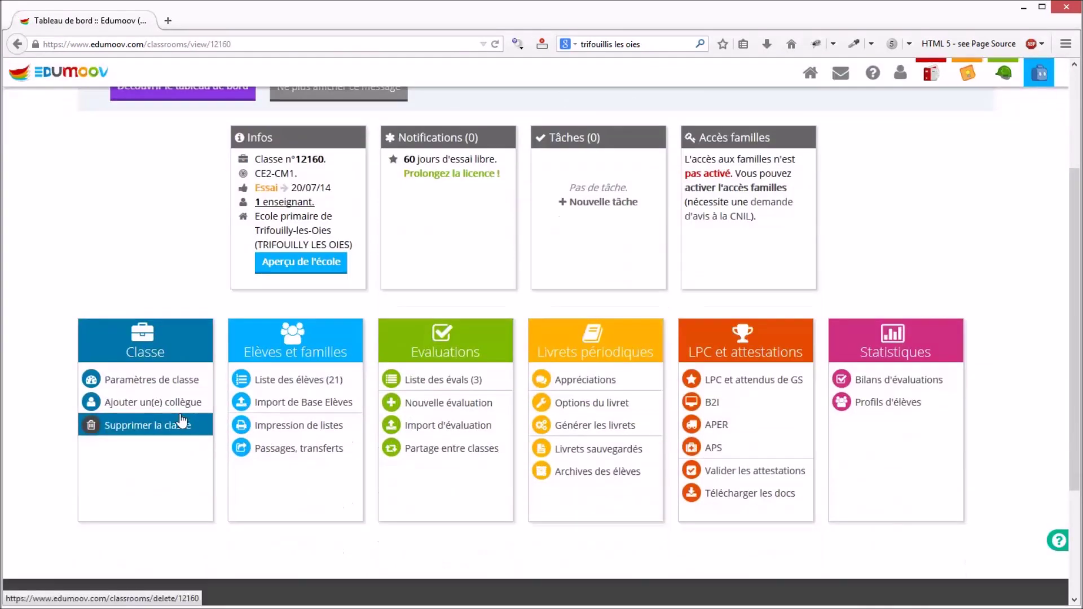
{"action": "left_click", "coordinate": [598, 425]}
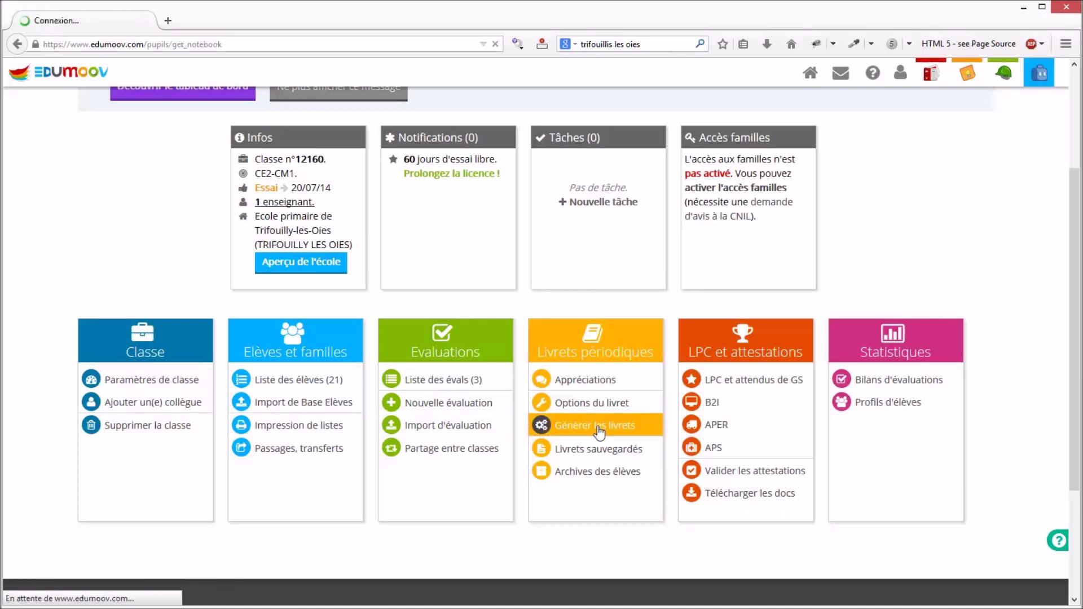
{"action": "left_click", "coordinate": [542, 402]}
{"action": "left_click", "coordinate": [604, 403]}
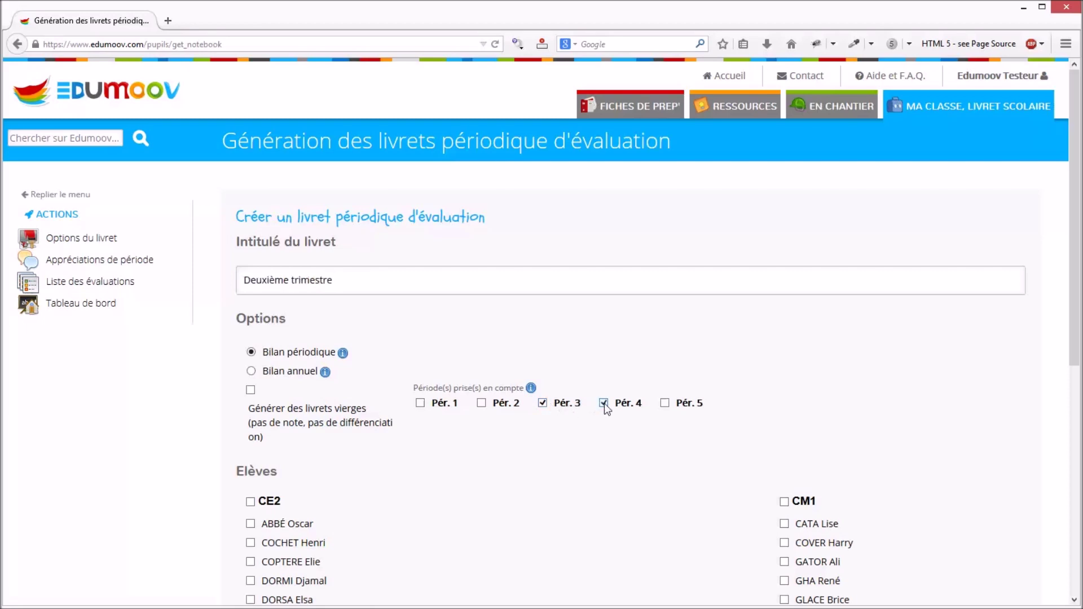
{"action": "left_click", "coordinate": [604, 404]}
{"action": "scroll", "coordinate": [564, 416], "scroll_direction": "down", "scroll_amount": 3}
{"action": "scroll", "coordinate": [338, 366], "scroll_direction": "down", "scroll_amount": 2}
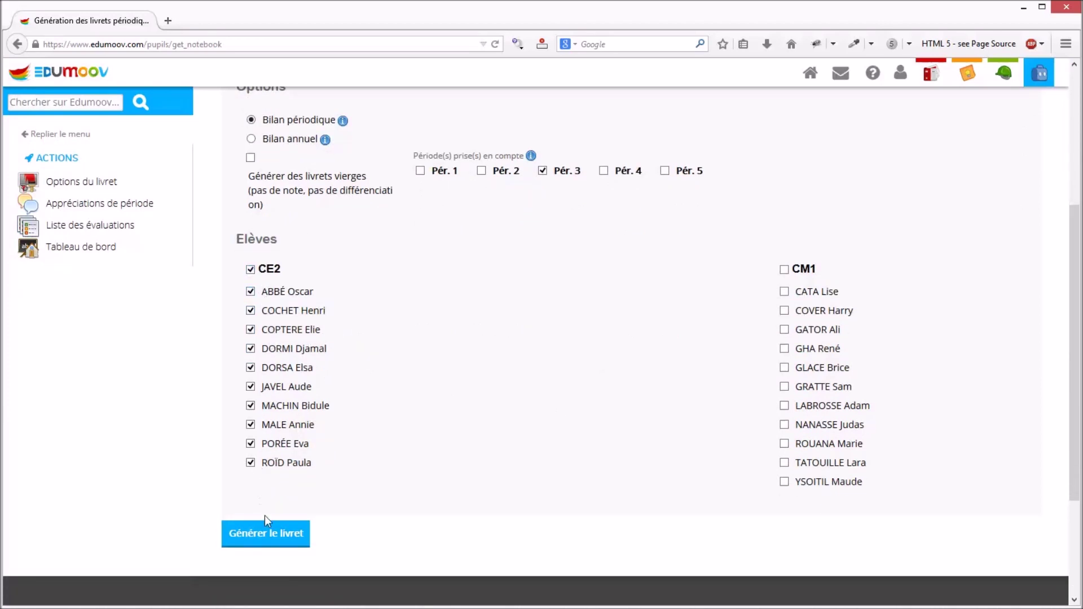
{"action": "left_click", "coordinate": [270, 533]}
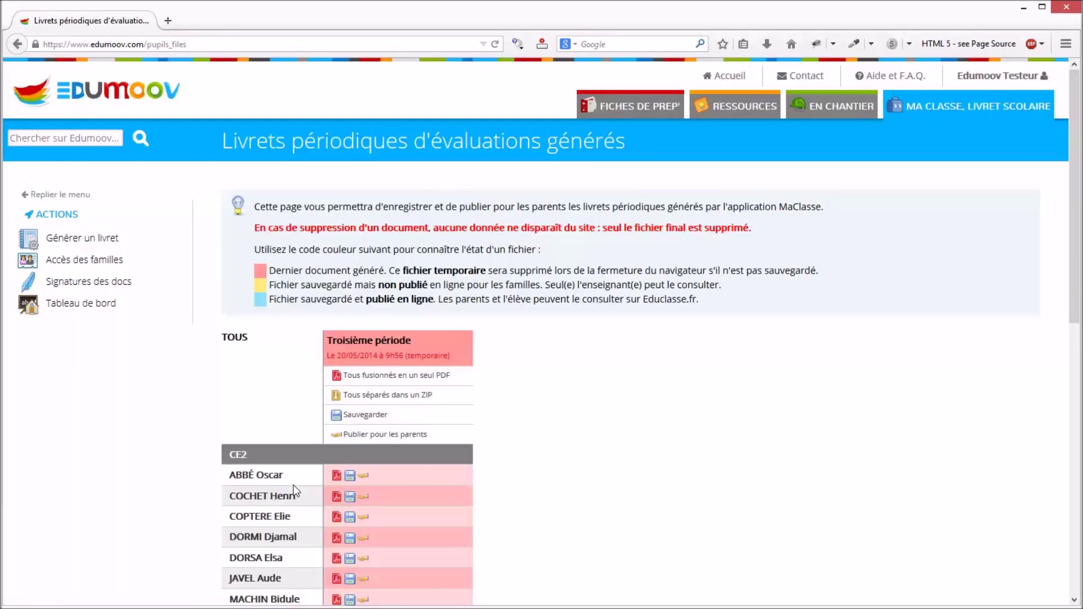
Open all the generated booklets merged into one PDF in Adobe Reader and view the competency report on page 2 at 50% zoom.
{"action": "scroll", "coordinate": [299, 474], "scroll_direction": "down", "scroll_amount": 3}
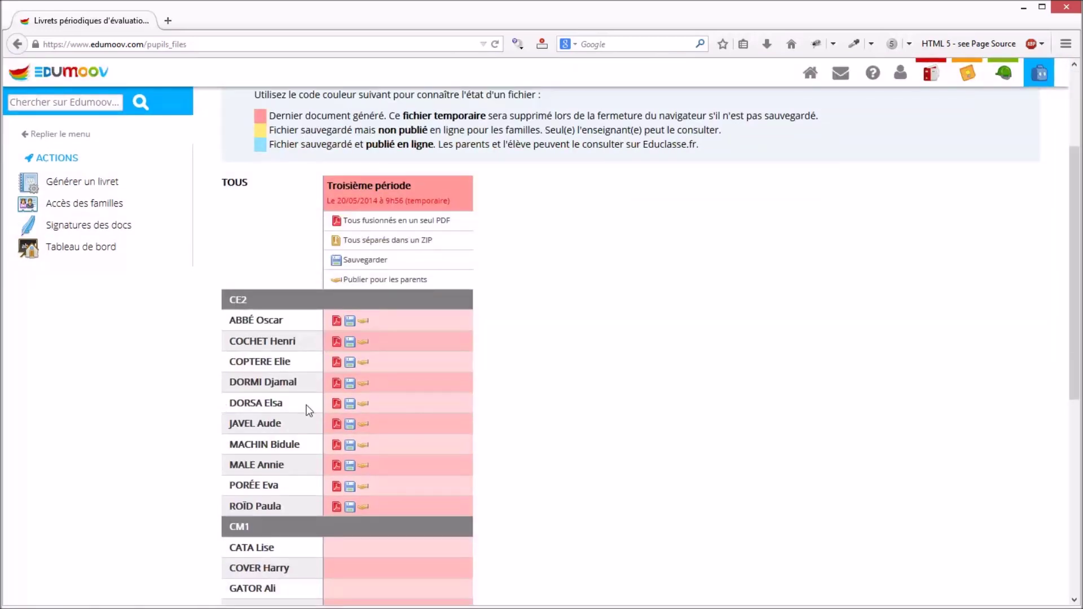
{"action": "left_click", "coordinate": [399, 226]}
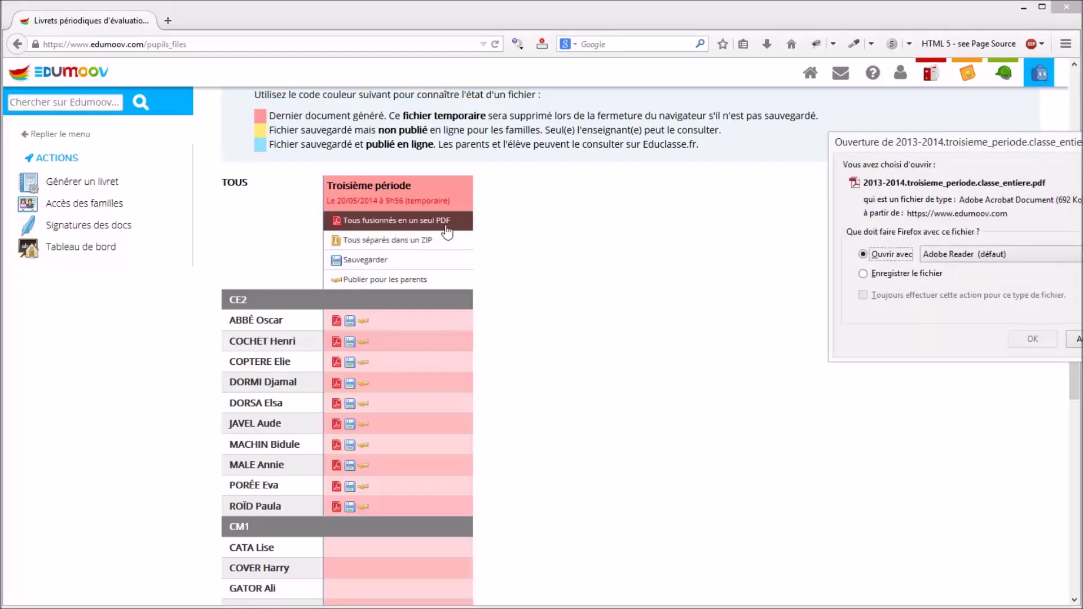
{"action": "left_click", "coordinate": [1022, 339]}
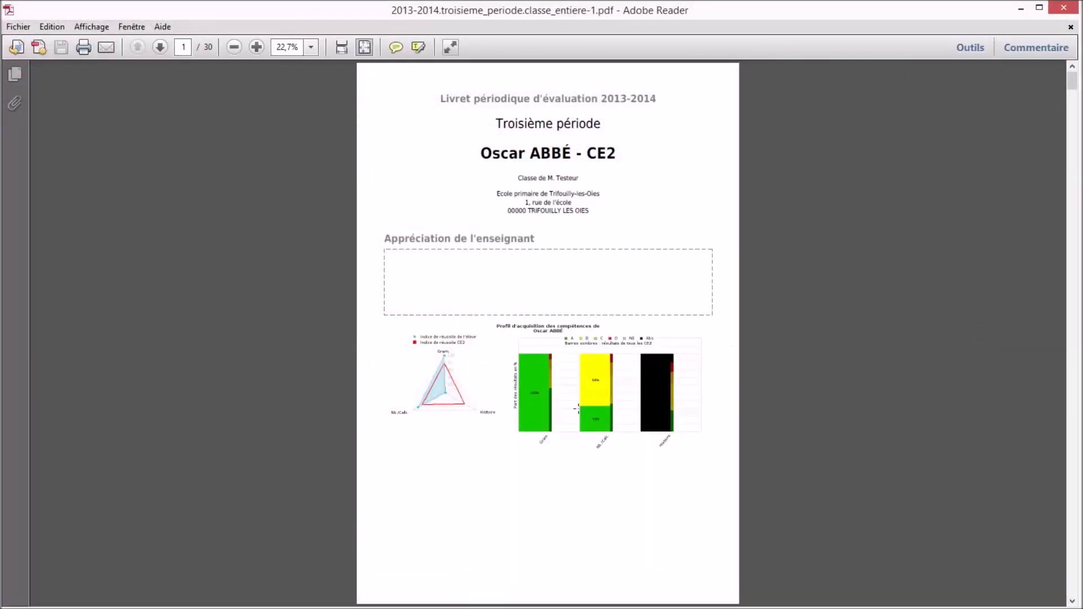
{"action": "scroll", "coordinate": [578, 408], "scroll_direction": "down", "scroll_amount": 1}
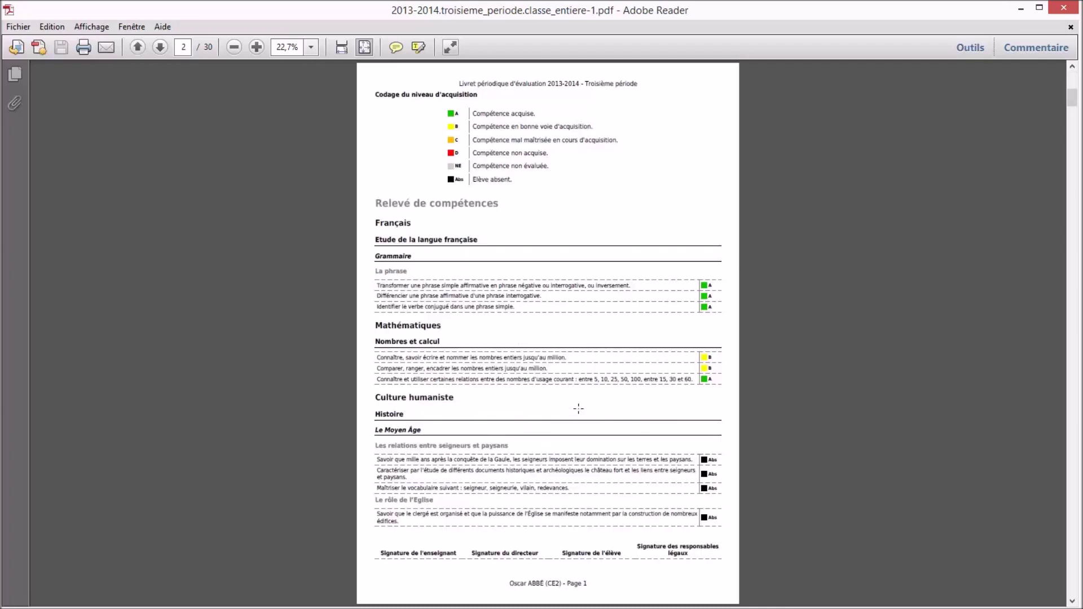
{"action": "scroll", "coordinate": [578, 407], "scroll_direction": "up", "scroll_amount": 1}
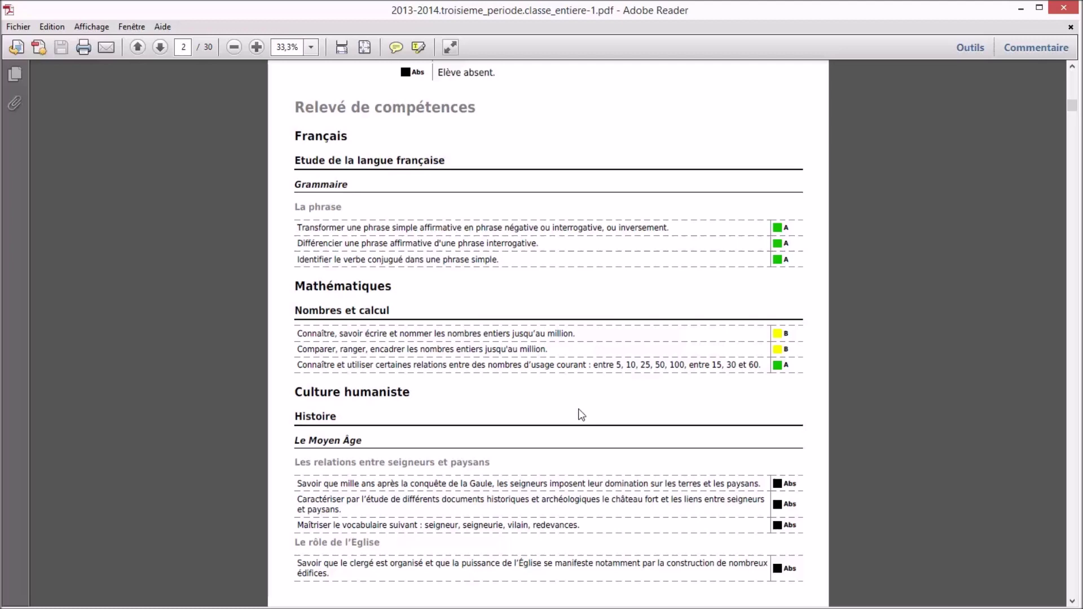
{"action": "scroll", "coordinate": [581, 415], "scroll_direction": "up", "scroll_amount": 1}
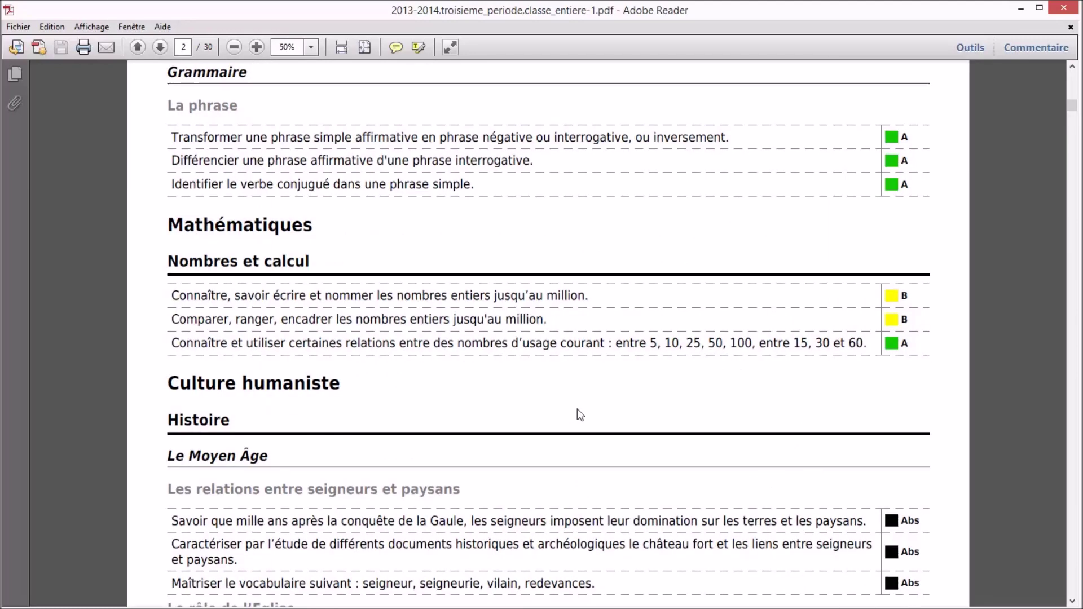
{"action": "scroll", "coordinate": [576, 409], "scroll_direction": "up", "scroll_amount": 2}
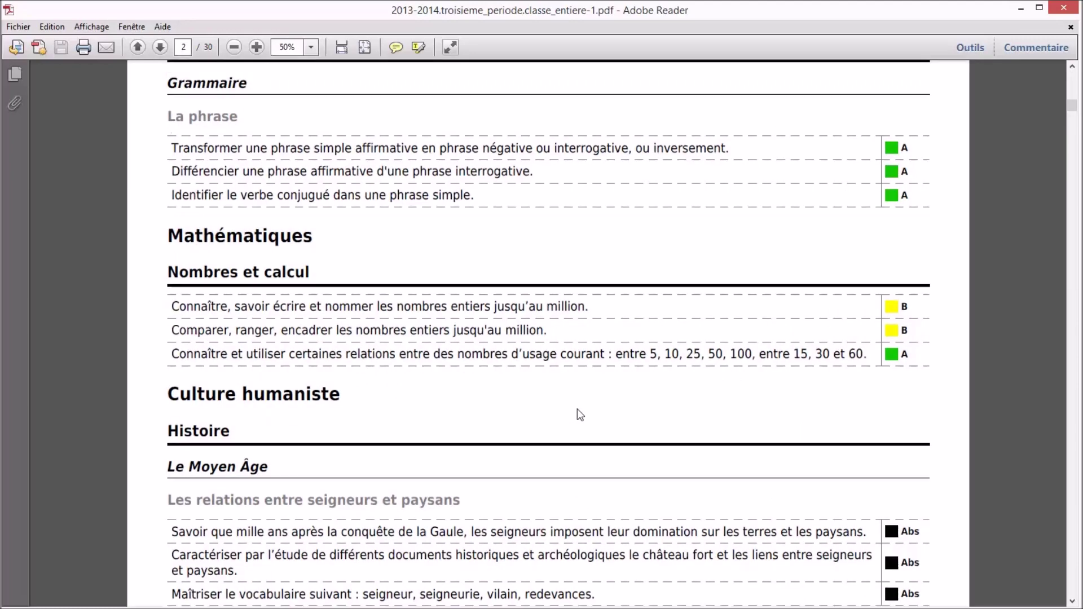